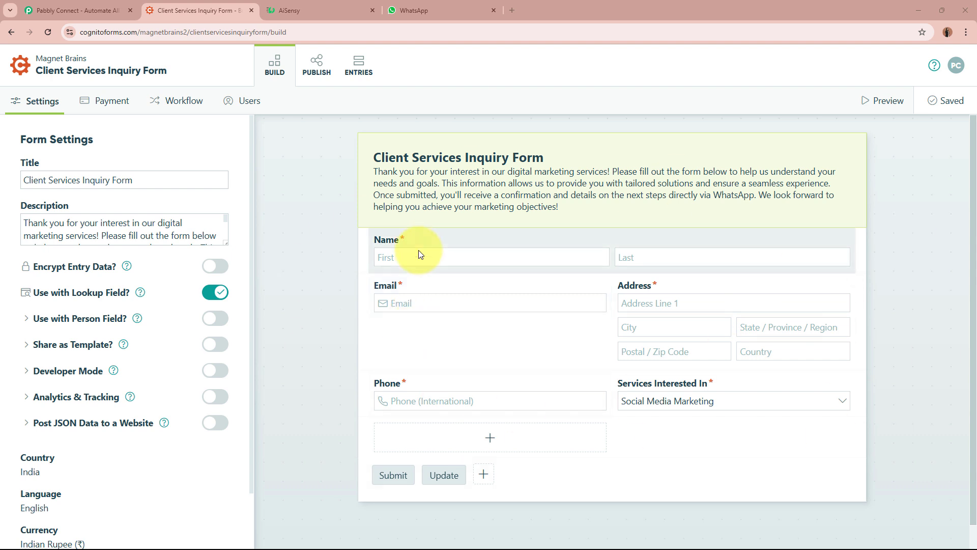
# Show the AiSensy Digital Dynamics welcome message received in WhatsApp
pyautogui.click(413, 11)
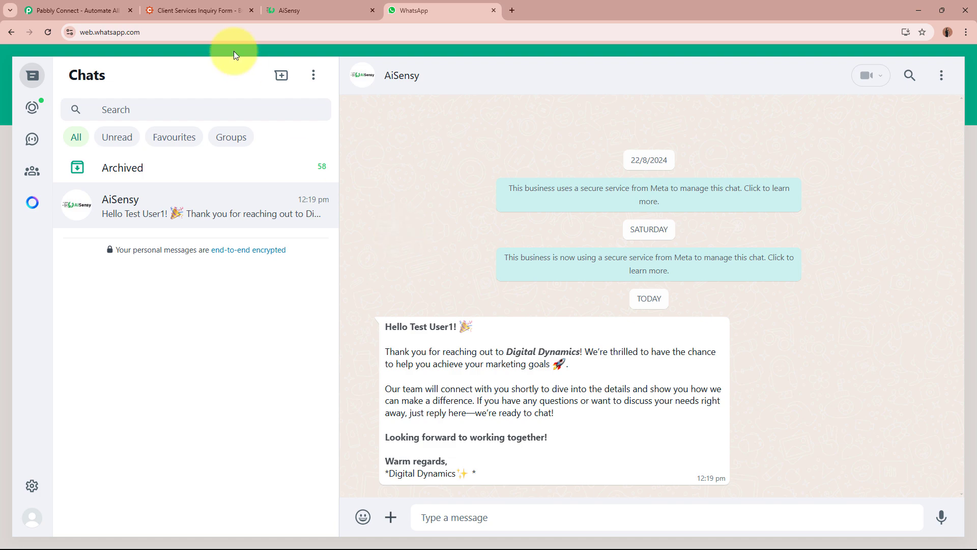
# Review the inquiry form, approved AiSensy template and WhatsApp greeting, then open Pabbly Connect's website
pyautogui.click(209, 11)
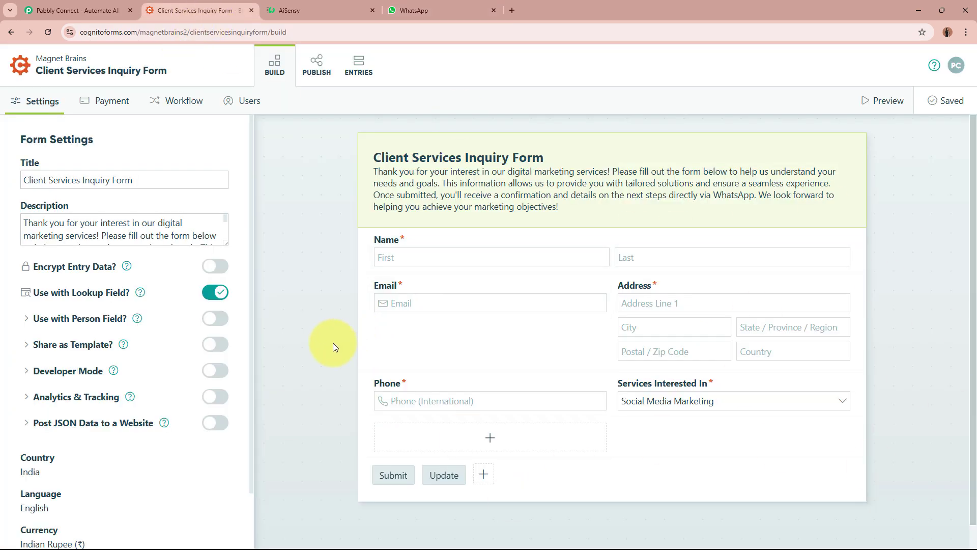
pyautogui.click(316, 10)
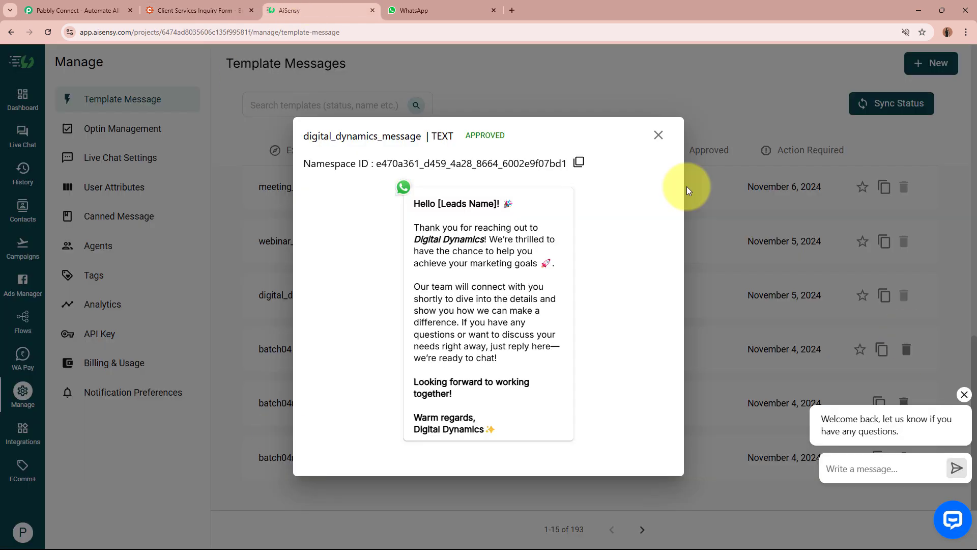
pyautogui.click(410, 10)
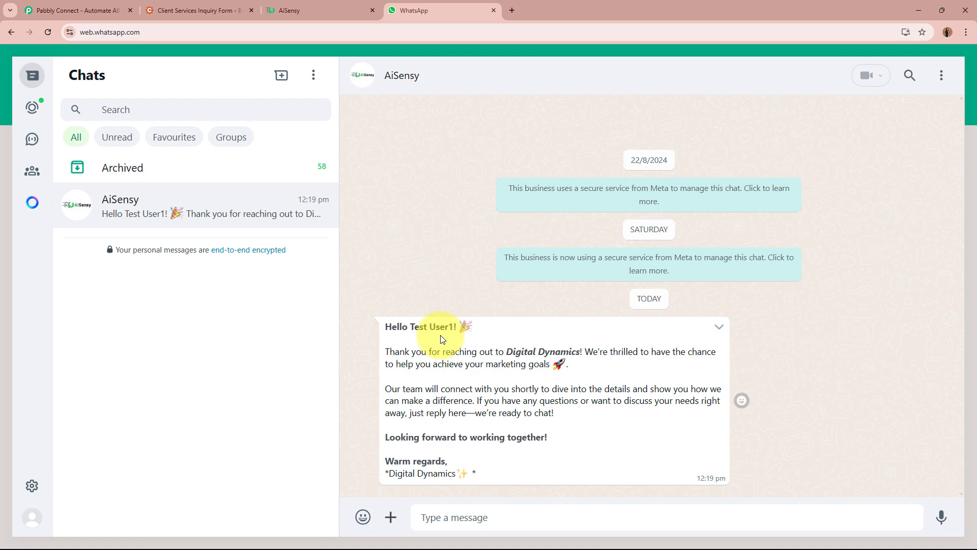
pyautogui.click(97, 10)
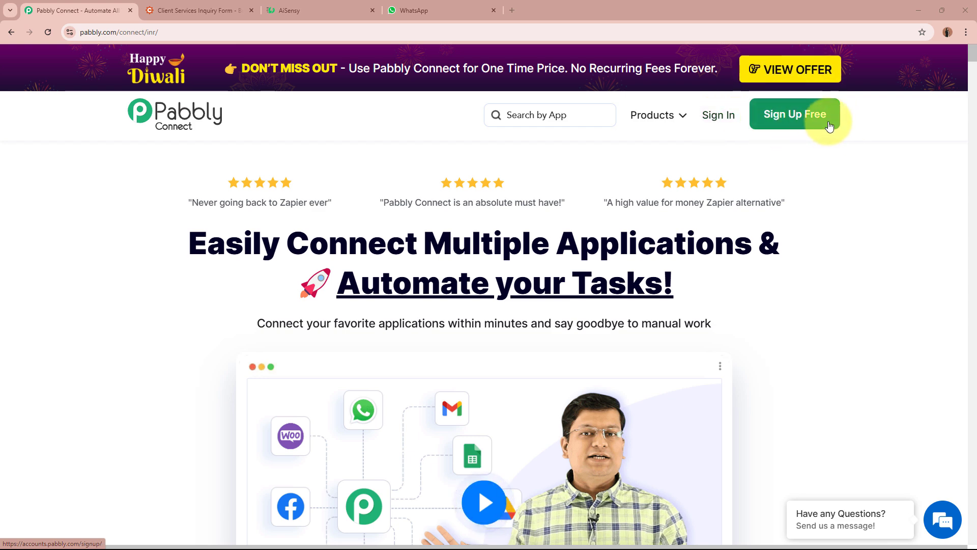
# Sign in to Pabbly and launch Pabbly Connect from the All Pabbly Apps page
pyautogui.click(716, 125)
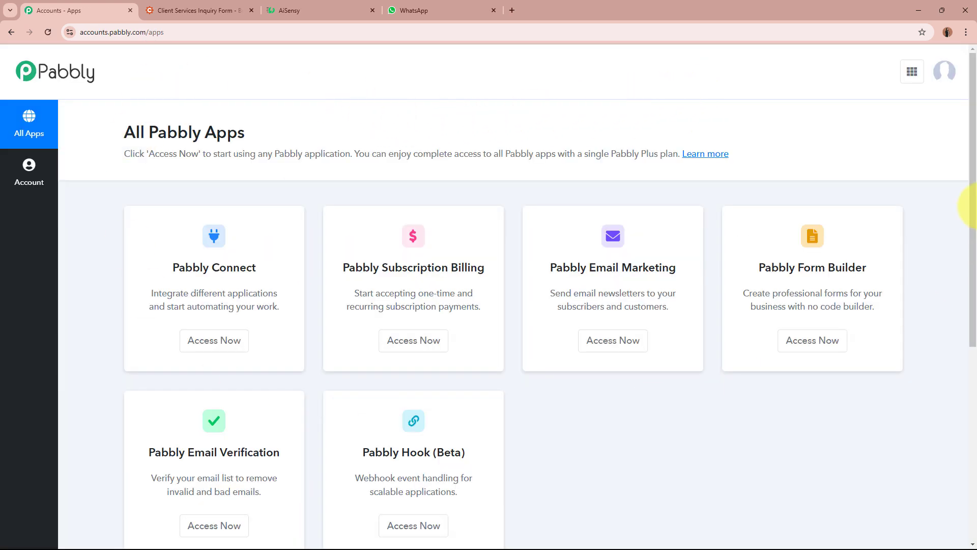
pyautogui.moveTo(120, 135); pyautogui.dragTo(305, 131)
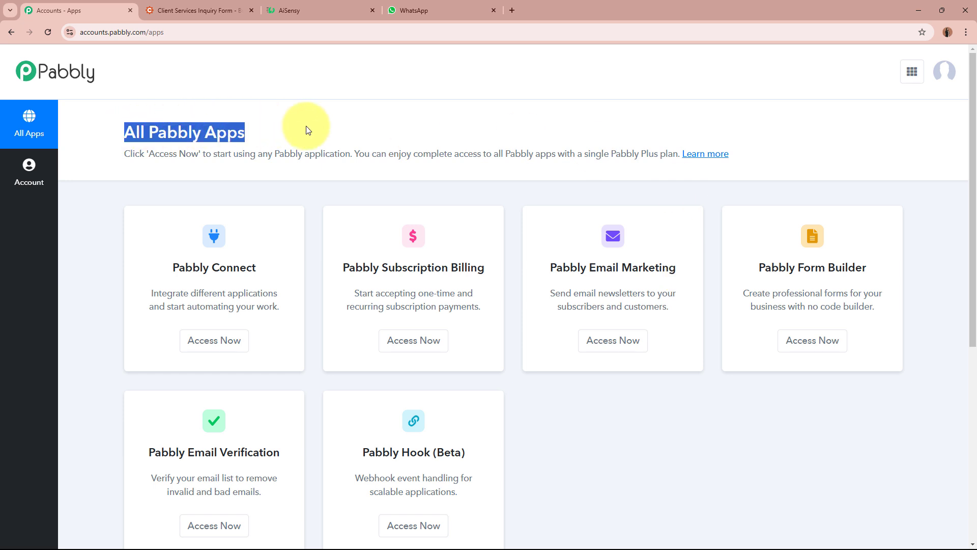
pyautogui.click(308, 130)
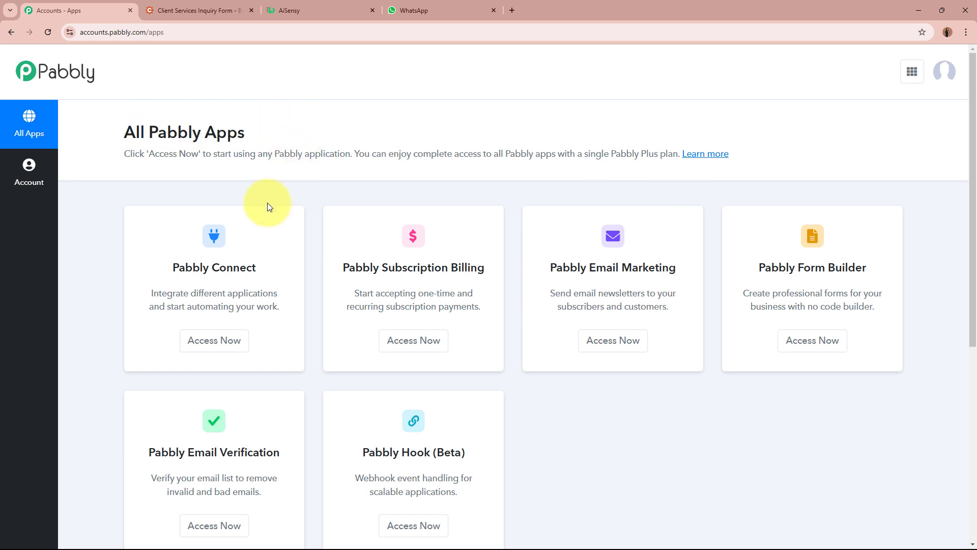
pyautogui.moveTo(172, 267); pyautogui.dragTo(265, 267)
pyautogui.click(265, 267)
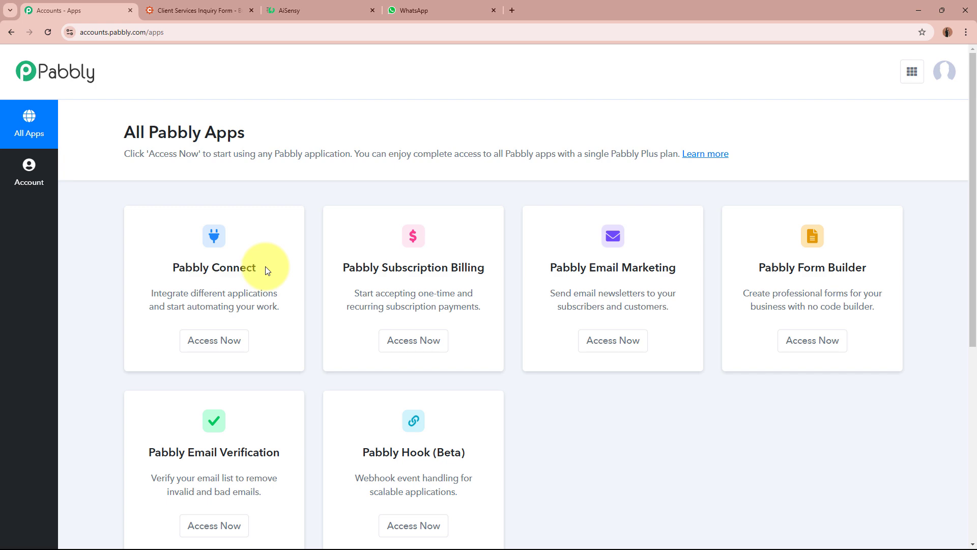
pyautogui.click(205, 342)
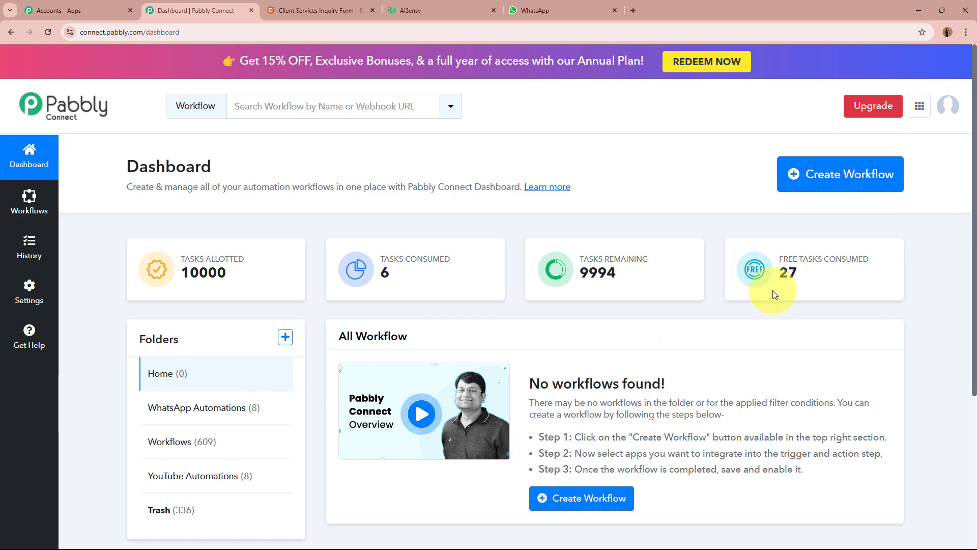
# Start a new workflow named 'Send WhatsApp Message on Cognito Forms Submission using AiSensy'
pyautogui.click(873, 177)
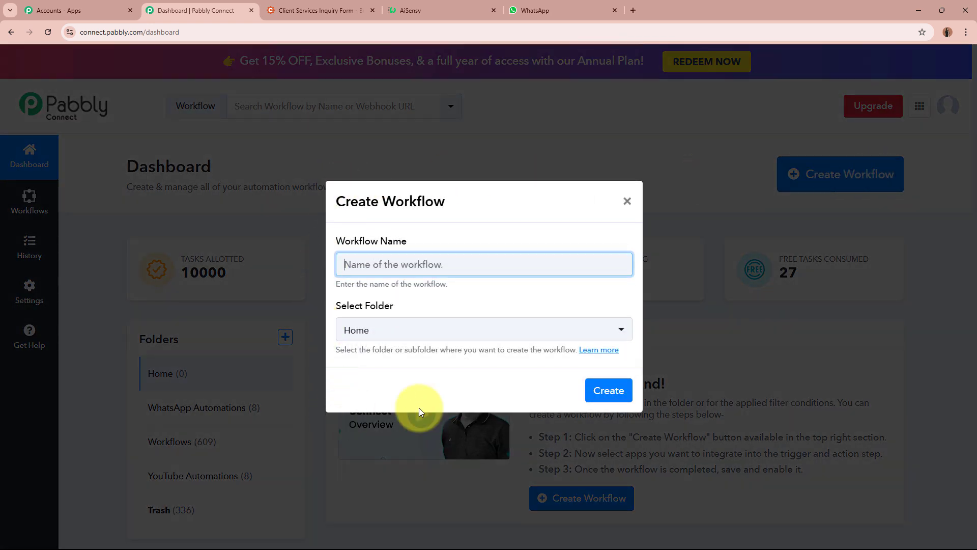
pyautogui.moveTo(333, 240); pyautogui.dragTo(409, 241)
pyautogui.moveTo(325, 312); pyautogui.dragTo(485, 309)
pyautogui.click(485, 307)
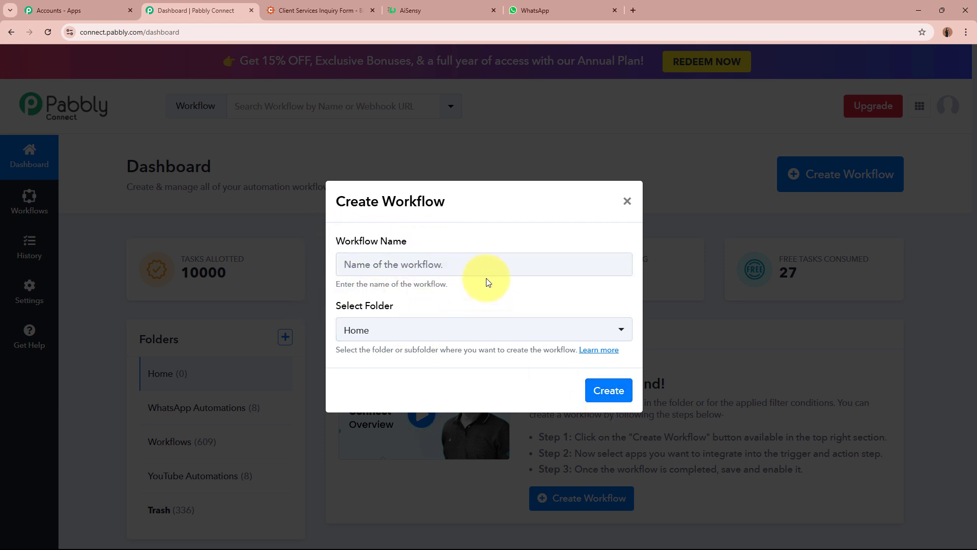
pyautogui.click(487, 265)
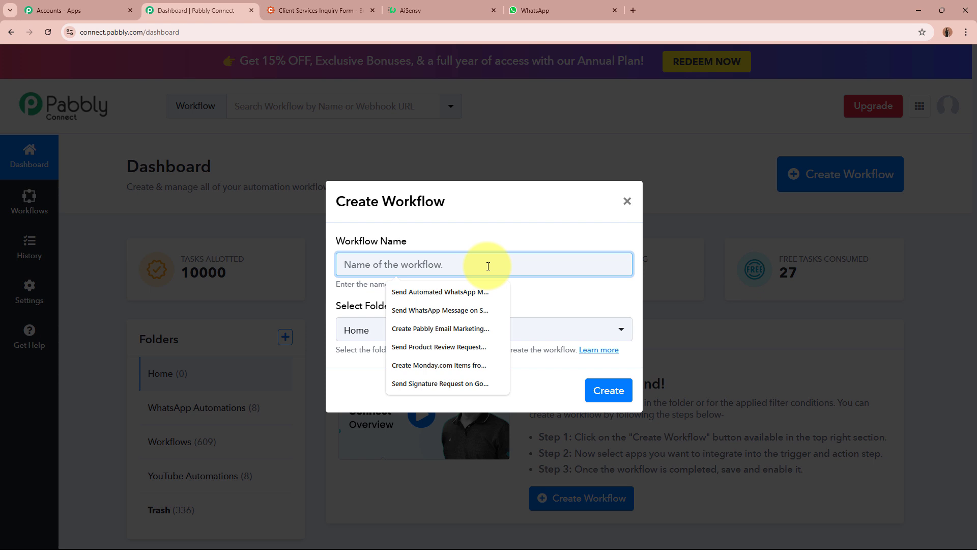
pyautogui.write('Send WhatsApp Message on Cognito Forms Submission using AiSensy')
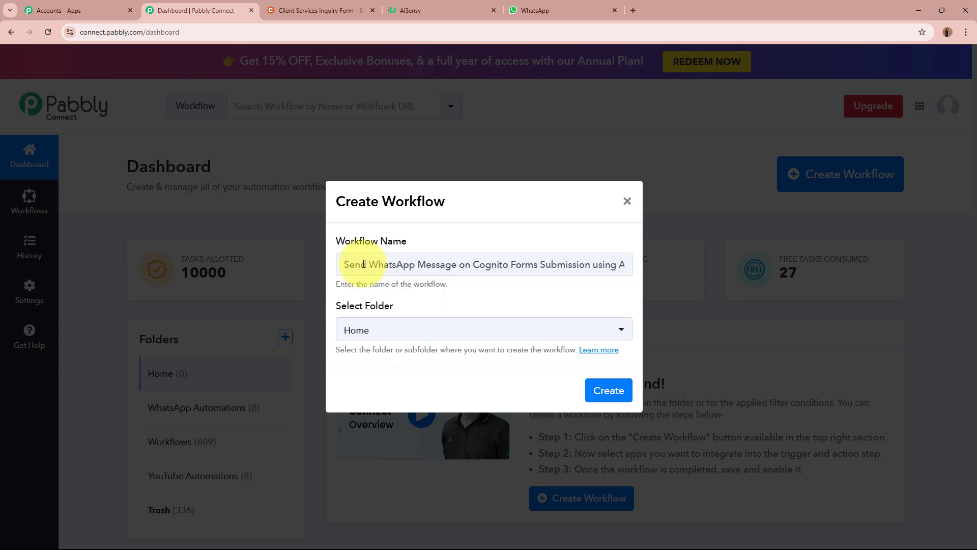
pyautogui.moveTo(349, 264); pyautogui.dragTo(640, 271)
pyautogui.click(524, 298)
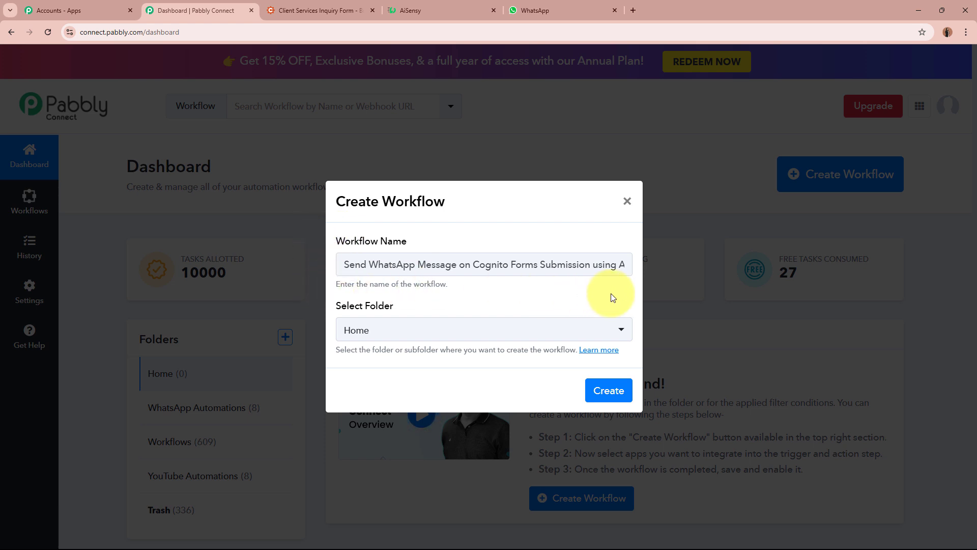
# File the workflow in the WhatsApp Automations folder and create it
pyautogui.moveTo(337, 305); pyautogui.dragTo(457, 309)
pyautogui.click(457, 308)
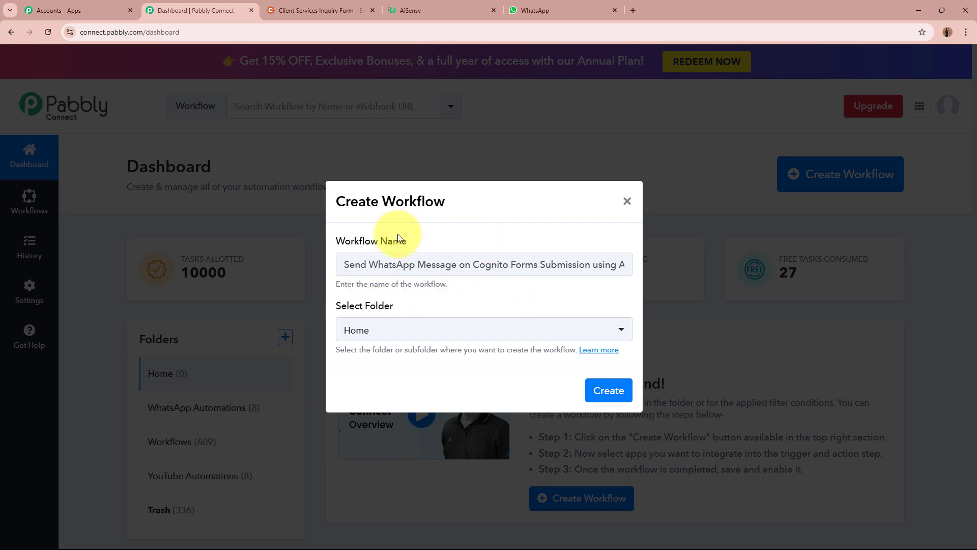
pyautogui.click(407, 321)
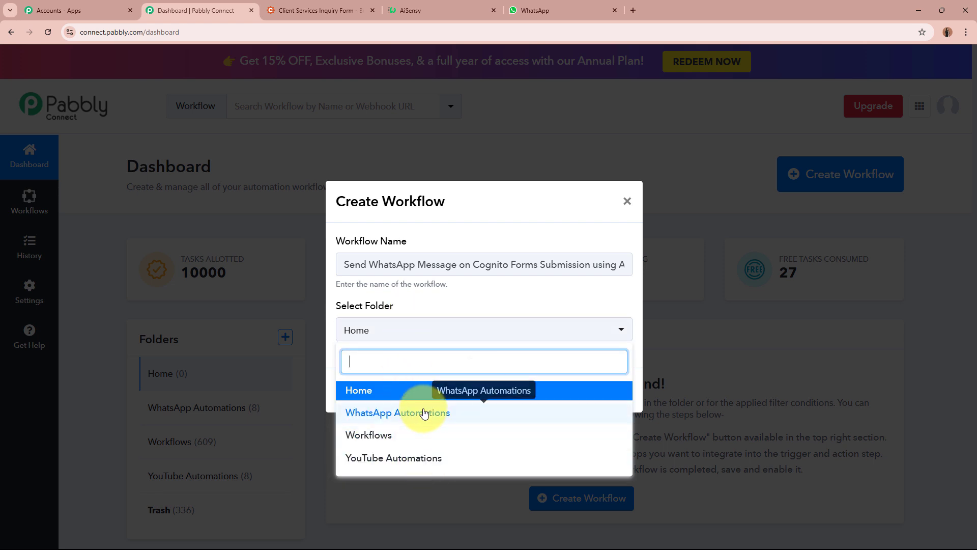
pyautogui.click(406, 407)
pyautogui.click(385, 386)
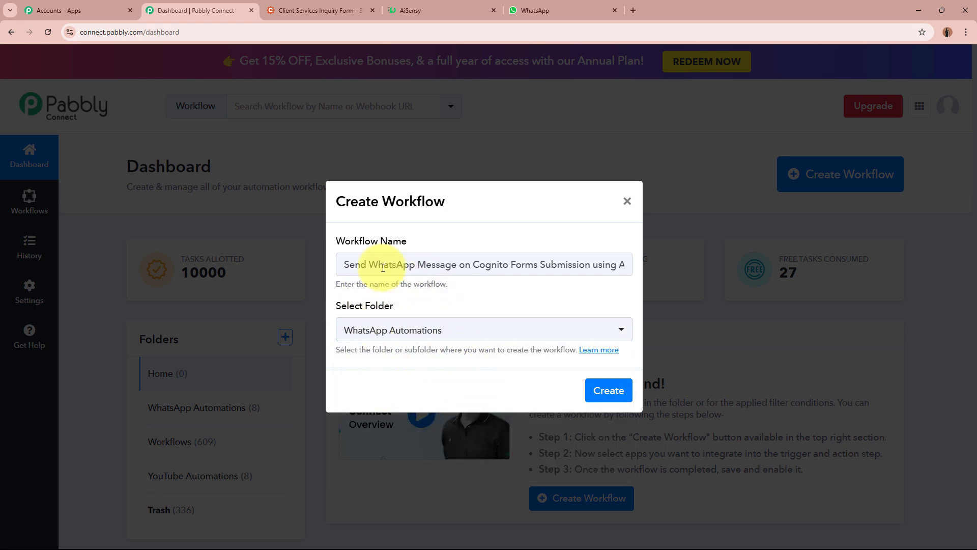
pyautogui.moveTo(385, 263); pyautogui.dragTo(647, 267)
pyautogui.click(541, 299)
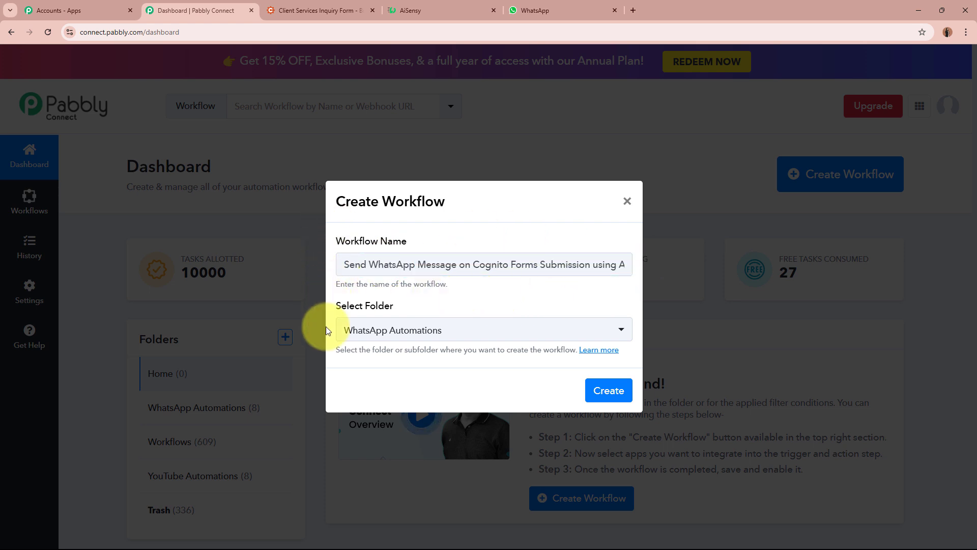
pyautogui.click(609, 390)
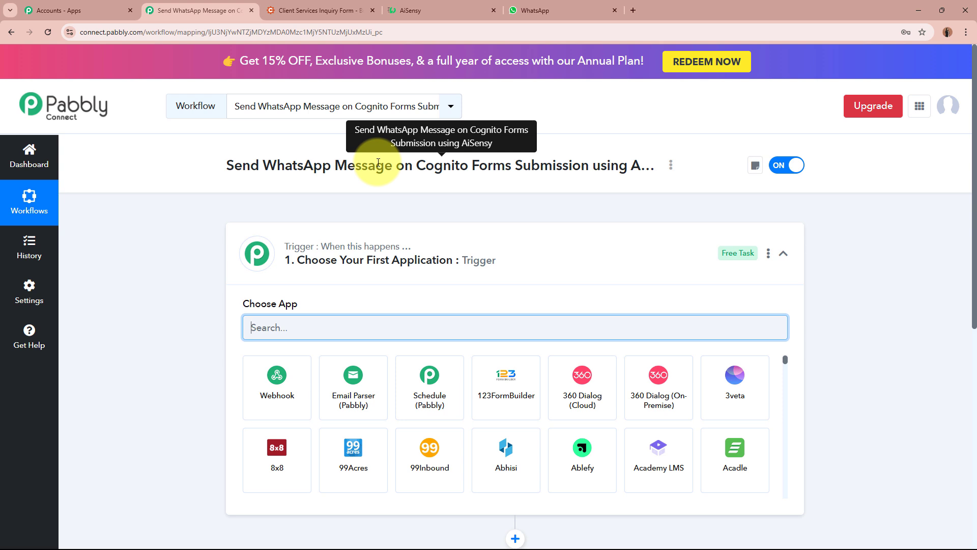
# Search 'Co' in the trigger's app list and select Cognito Forms
pyautogui.click(654, 267)
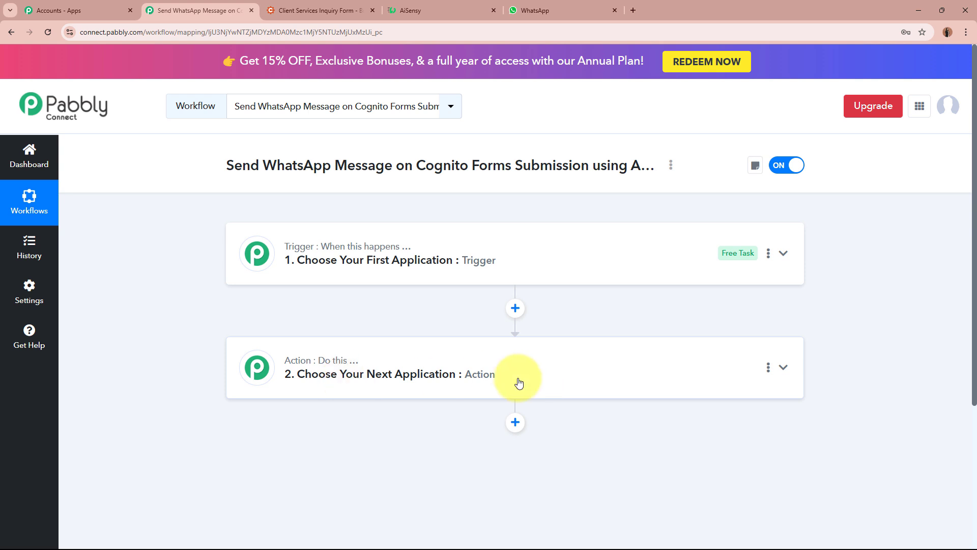
pyautogui.click(538, 263)
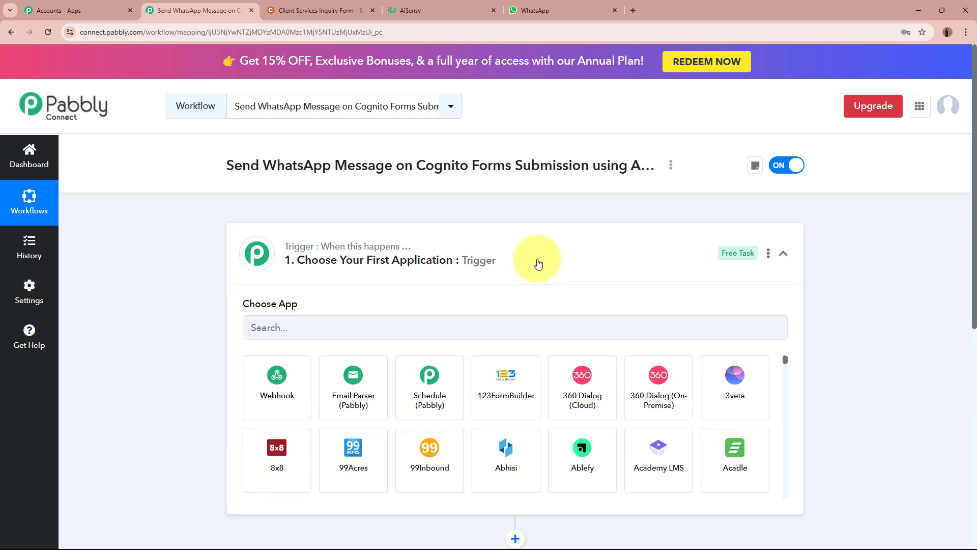
pyautogui.click(505, 320)
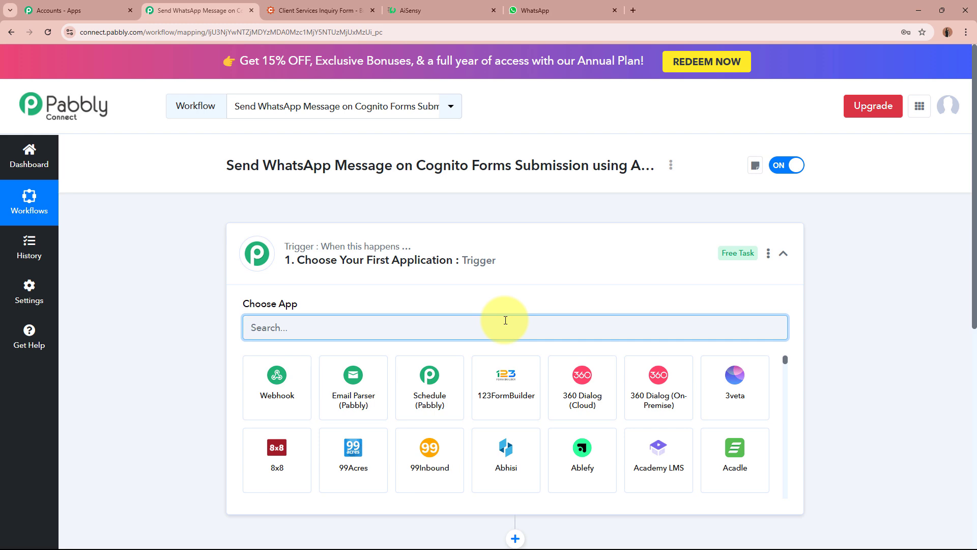
pyautogui.write('Co')
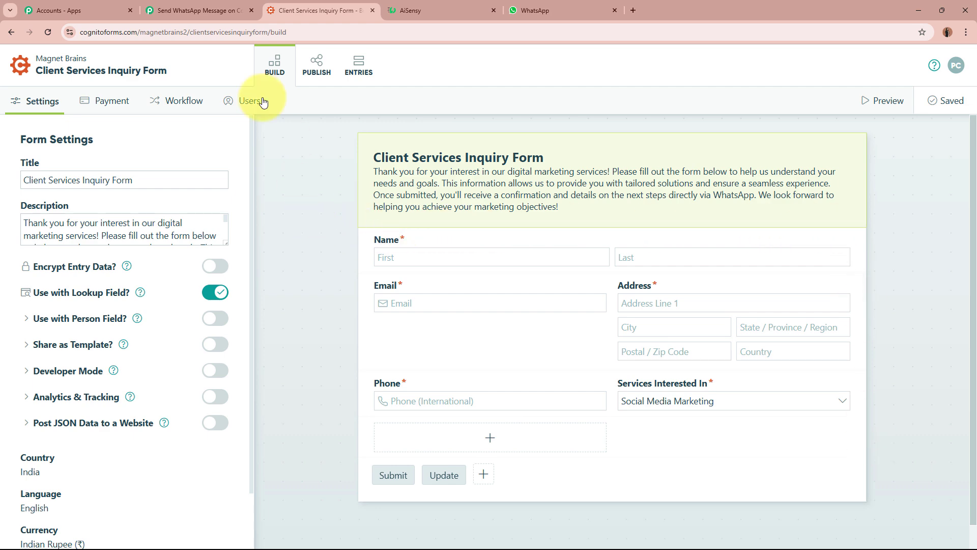
pyautogui.click(201, 10)
pyautogui.scroll(-2, 179, 289)
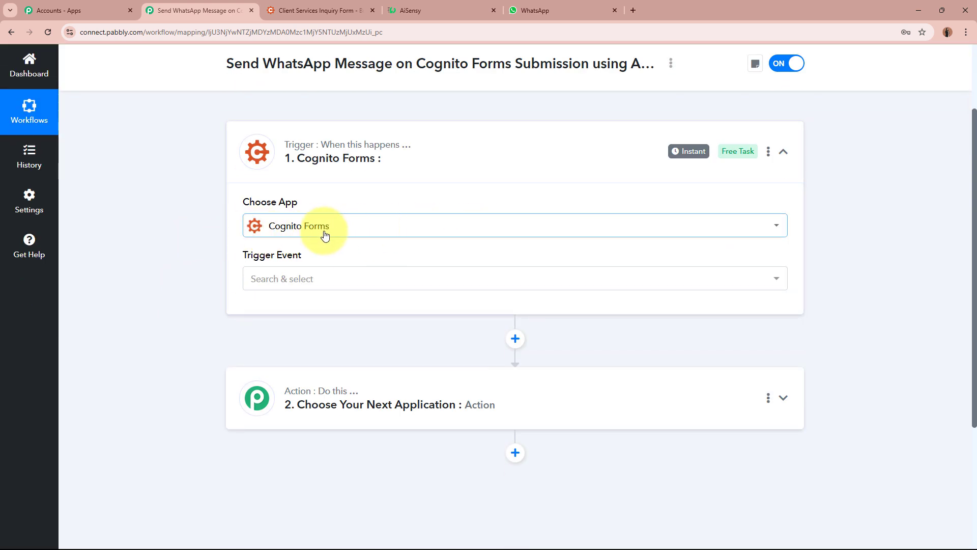
# Set the trigger event to New Entry and copy the generated webhook URL
pyautogui.click(323, 284)
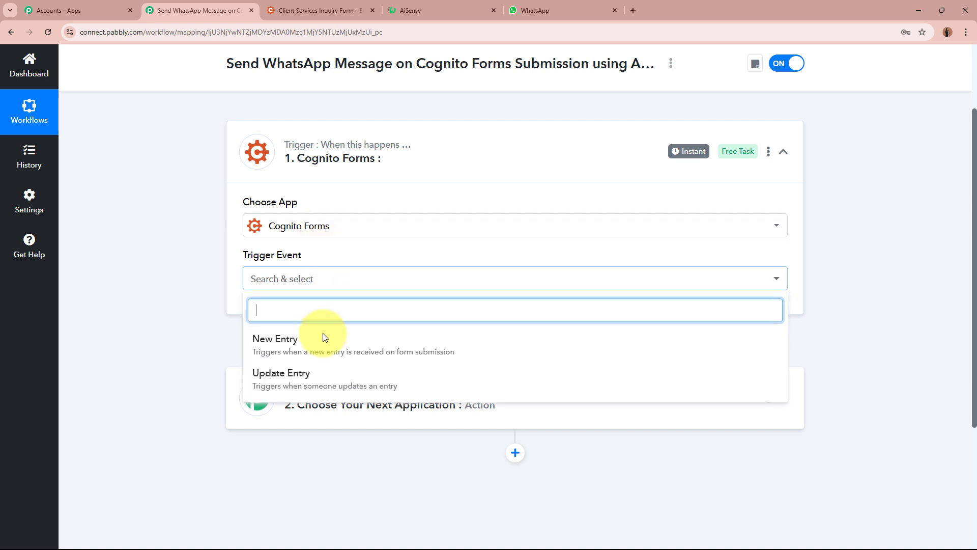
pyautogui.click(322, 336)
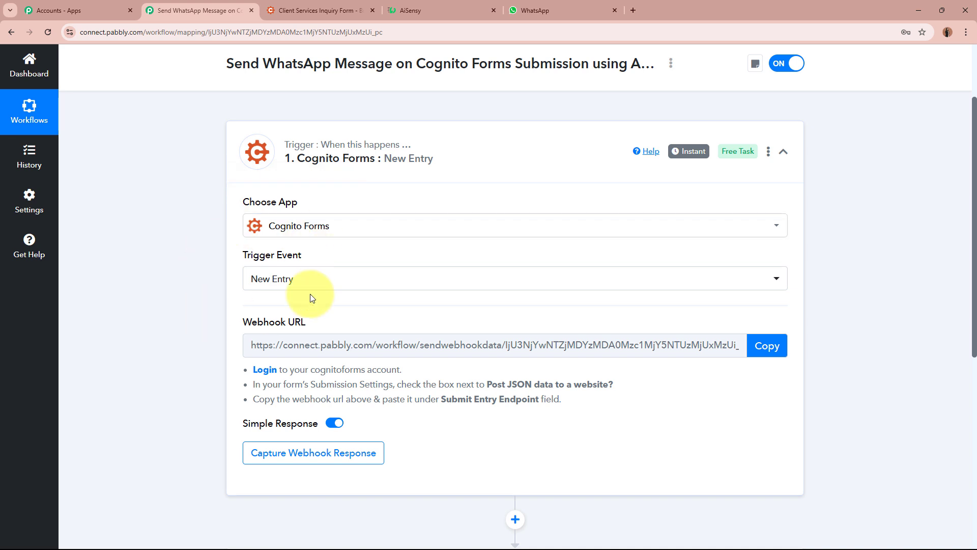
pyautogui.moveTo(238, 320); pyautogui.dragTo(354, 320)
pyautogui.click(137, 341)
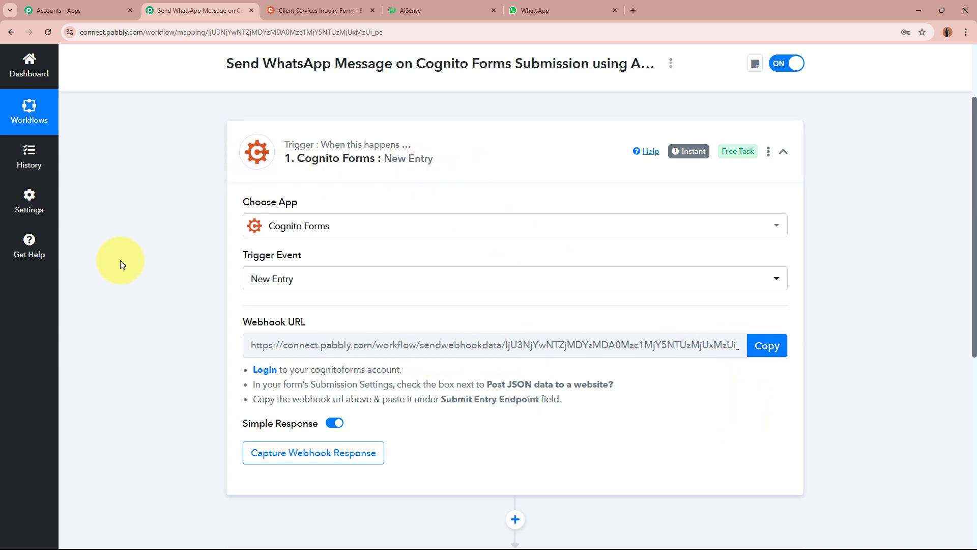
pyautogui.moveTo(251, 368); pyautogui.dragTo(606, 406)
pyautogui.click(606, 405)
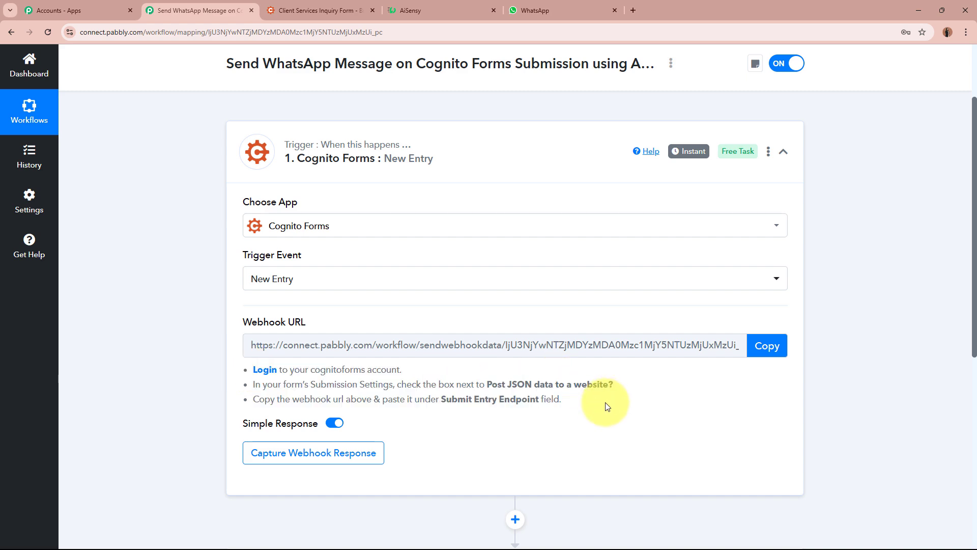
pyautogui.click(767, 346)
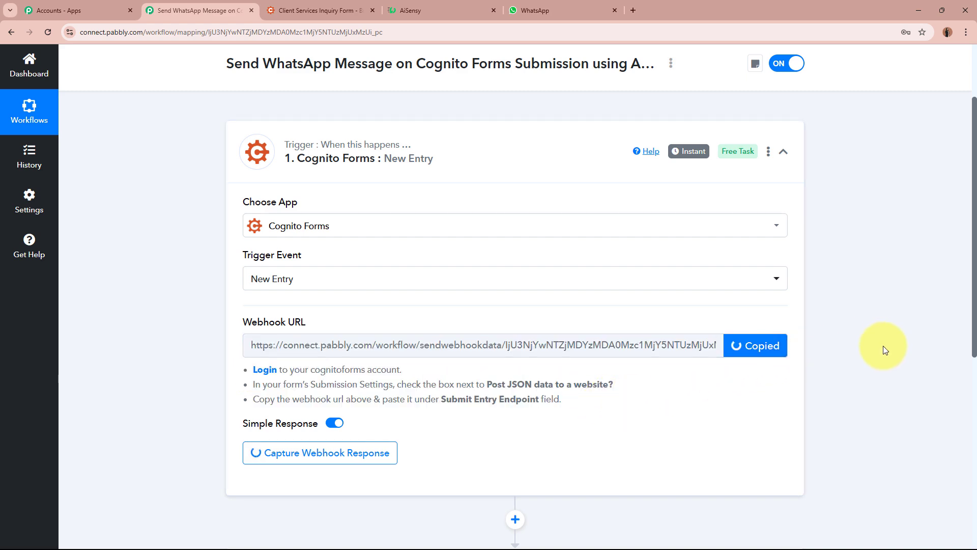
pyautogui.scroll(2, 883, 349)
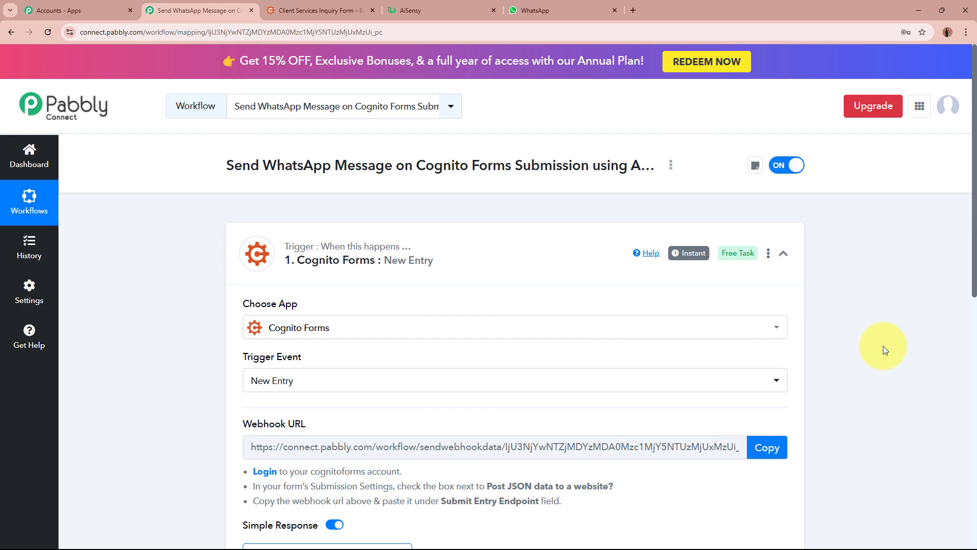
pyautogui.click(316, 5)
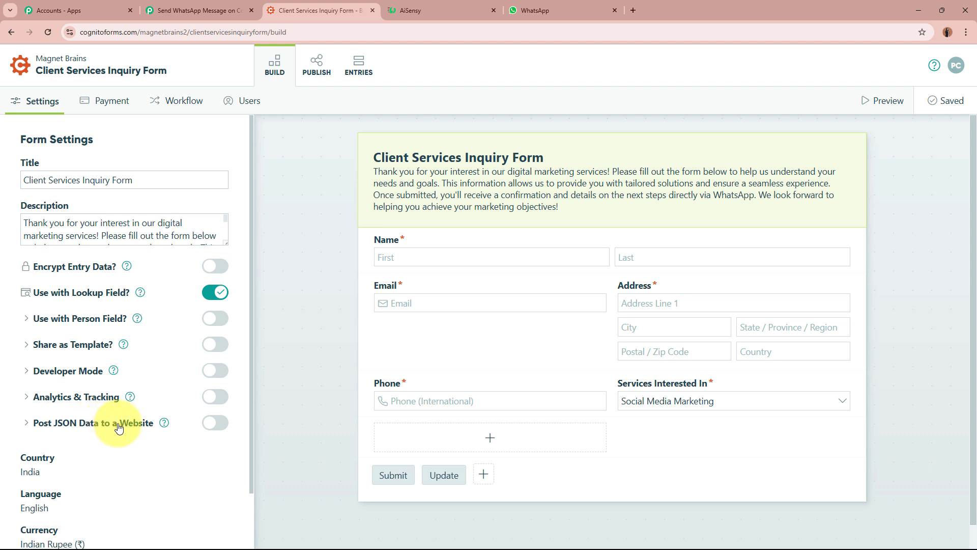
# Enable Post JSON Data to a Website and paste the Pabbly webhook URL as Submit Entry Endpoint
pyautogui.click(213, 423)
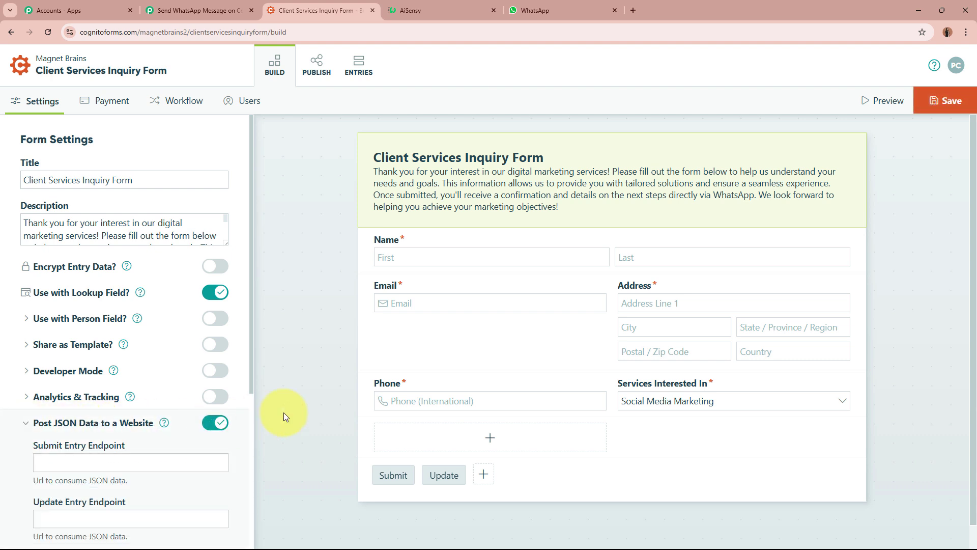
pyautogui.scroll(-2, 124, 433)
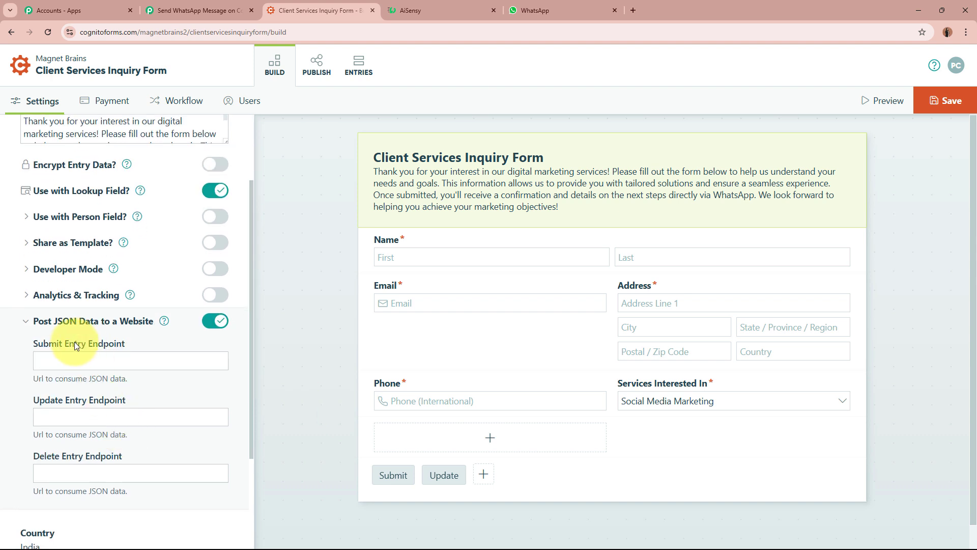
pyautogui.click(157, 362)
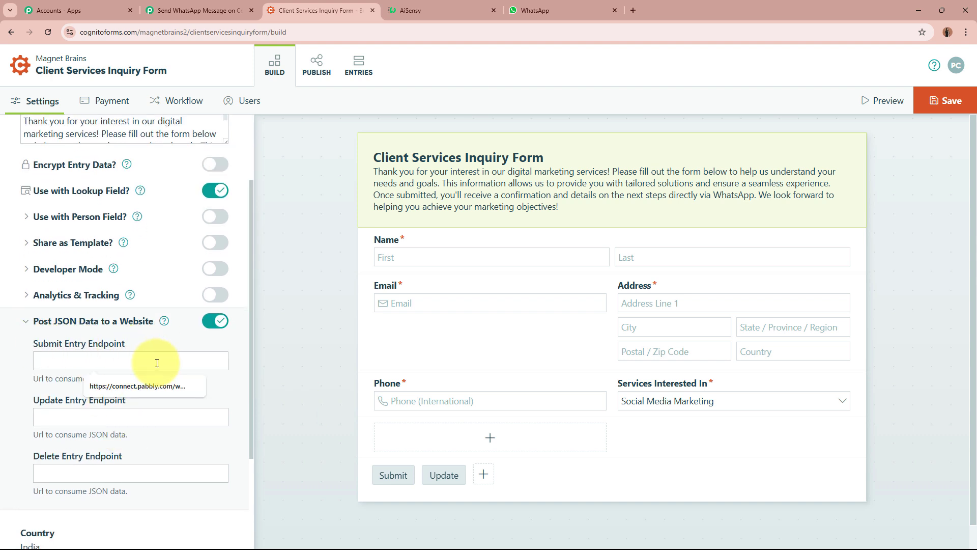
pyautogui.hotkey('ctrl', 'v')
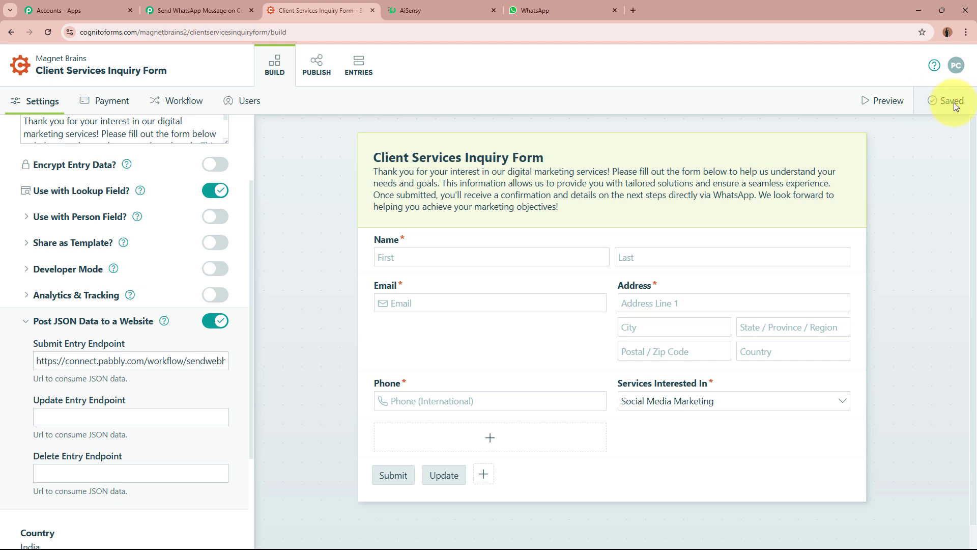
pyautogui.click(208, 5)
pyautogui.scroll(-5, 127, 344)
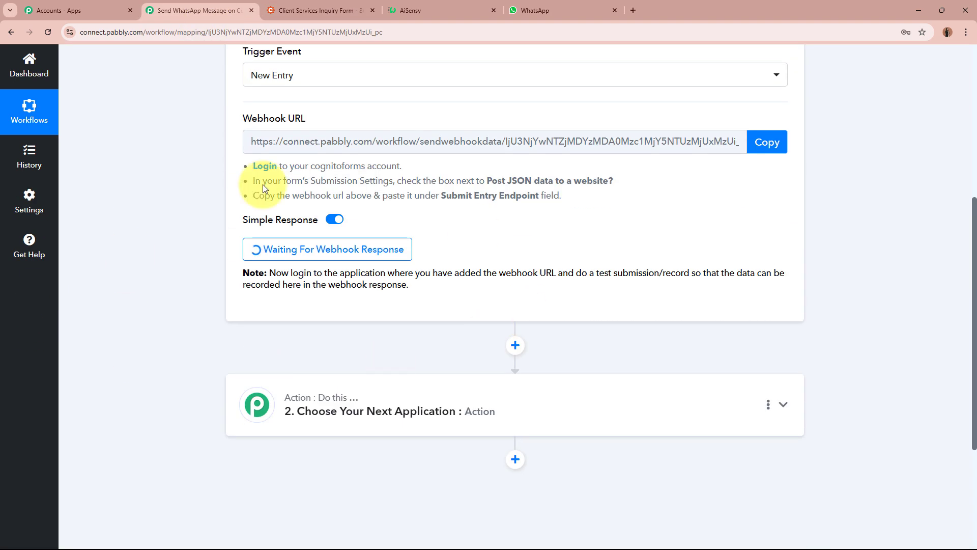
pyautogui.scroll(5, 204, 225)
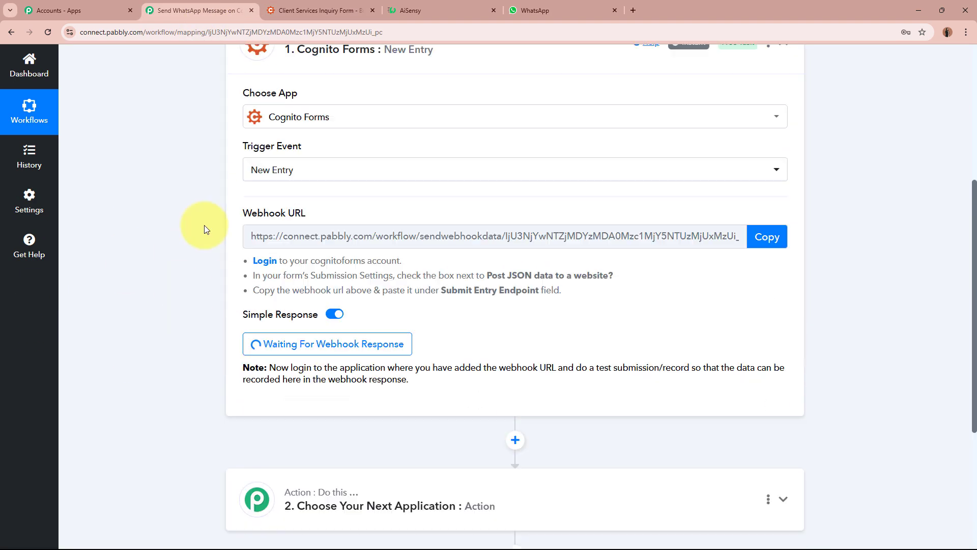
pyautogui.click(320, 11)
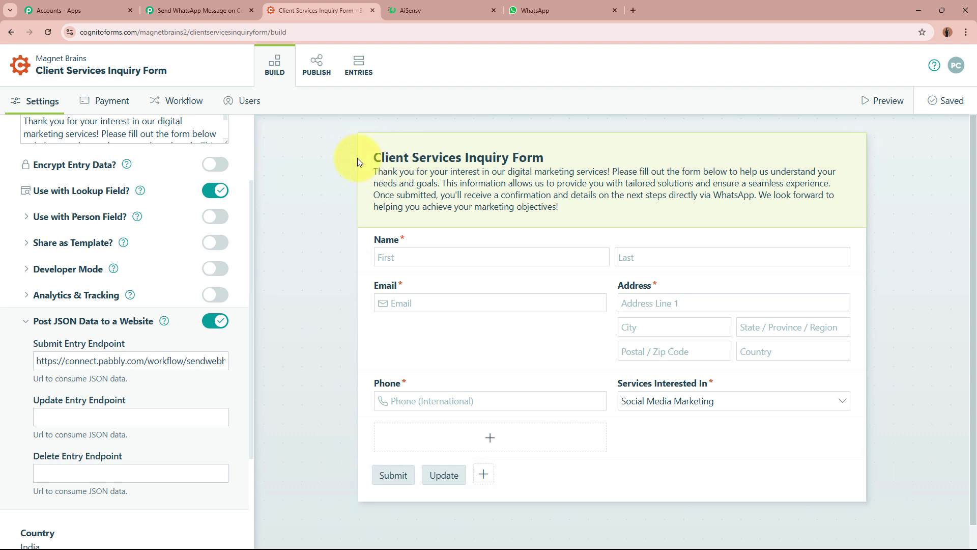
pyautogui.click(196, 10)
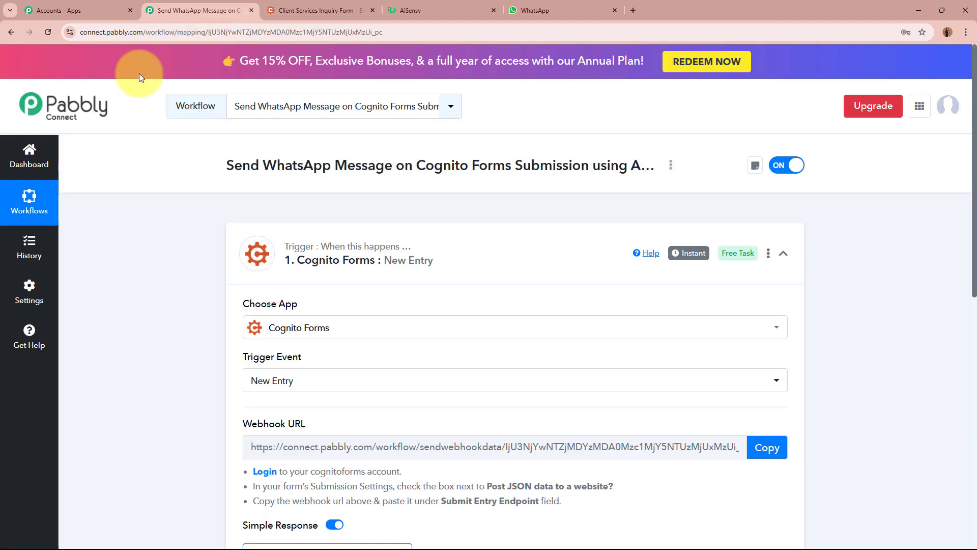
pyautogui.scroll(-6, 401, 354)
pyautogui.scroll(6, 148, 251)
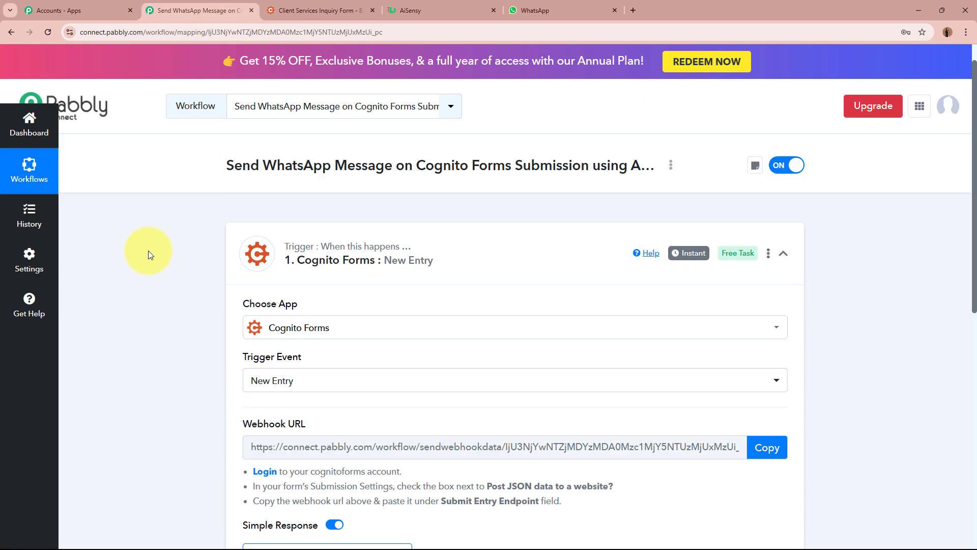
pyautogui.click(296, 2)
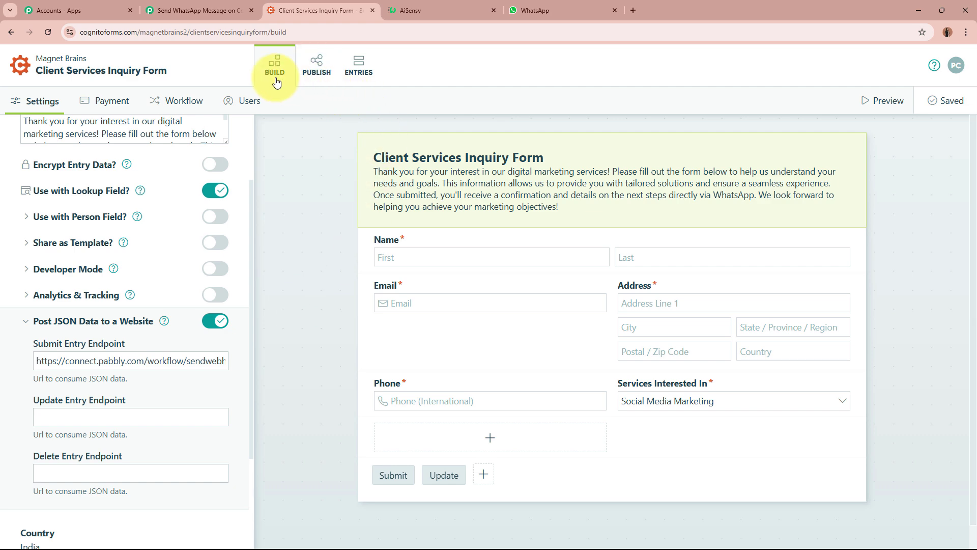
# Open the form's public share link from the PUBLISH tab in a new tab
pyautogui.click(324, 74)
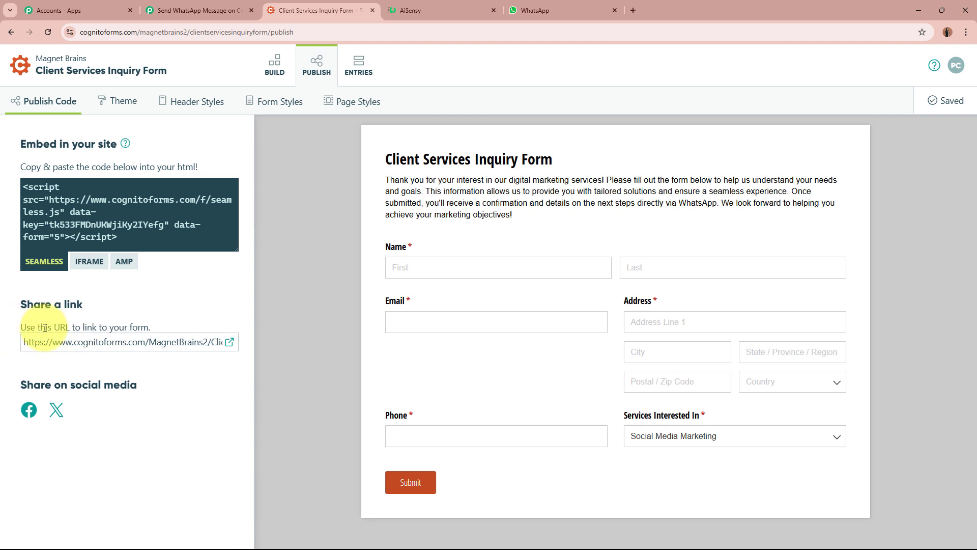
pyautogui.click(228, 343)
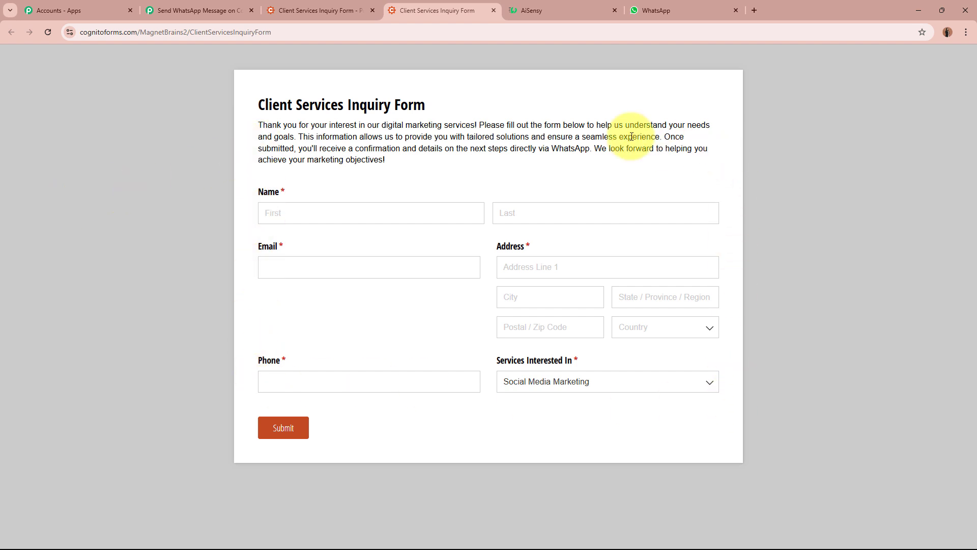
# Start a test entry with the submitter's first name, last name, e-mail and street address
pyautogui.click(221, 4)
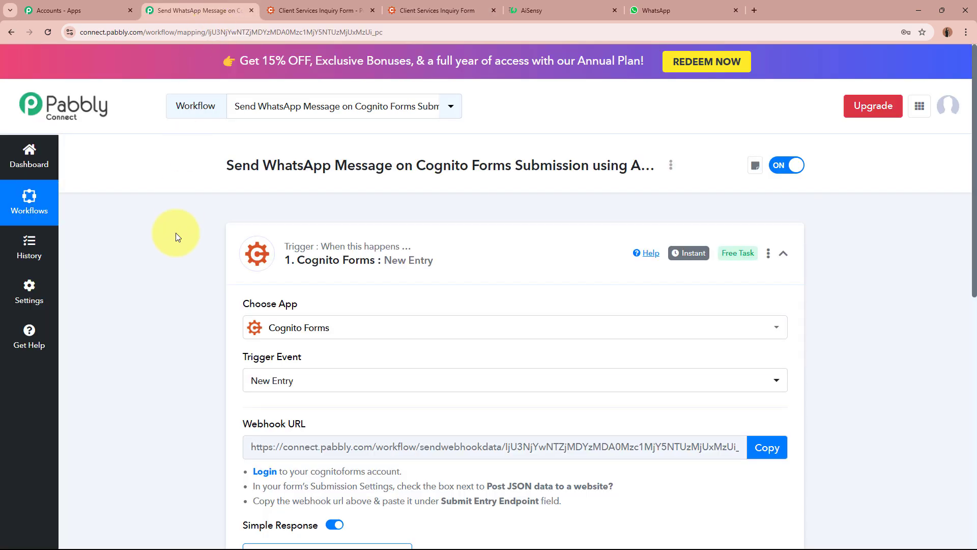
pyautogui.scroll(-4, 175, 233)
pyautogui.scroll(1, 178, 348)
pyautogui.scroll(5, 178, 348)
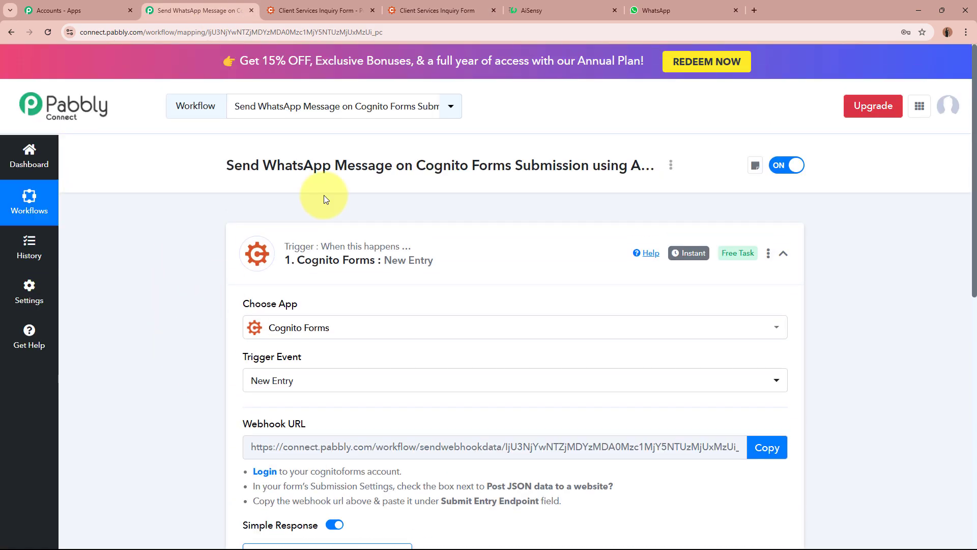
pyautogui.click(415, 9)
pyautogui.click(325, 218)
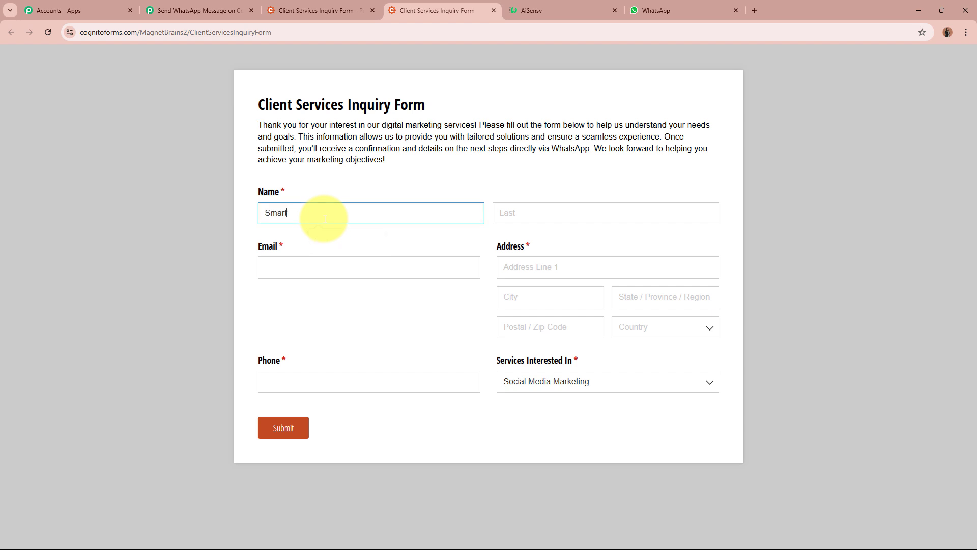
pyautogui.click(594, 215)
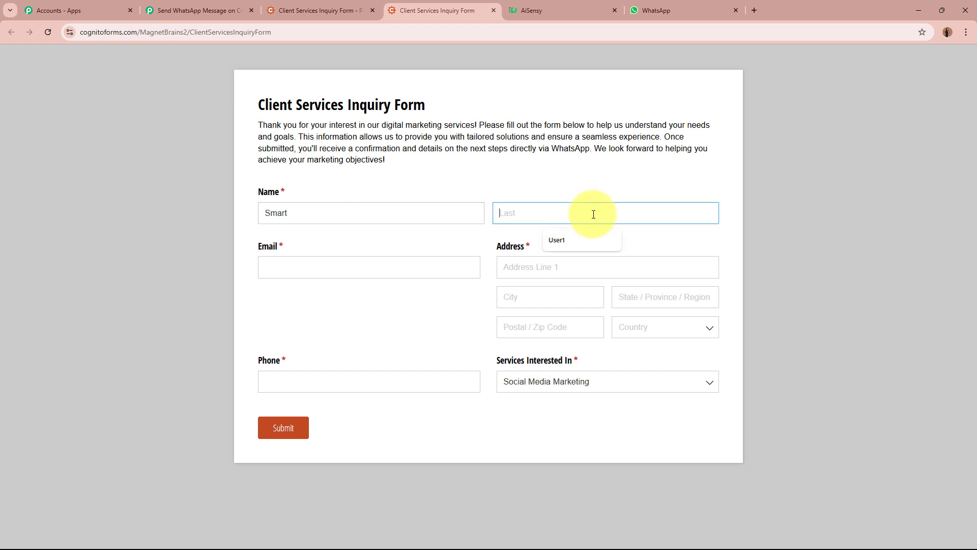
pyautogui.write('Account')
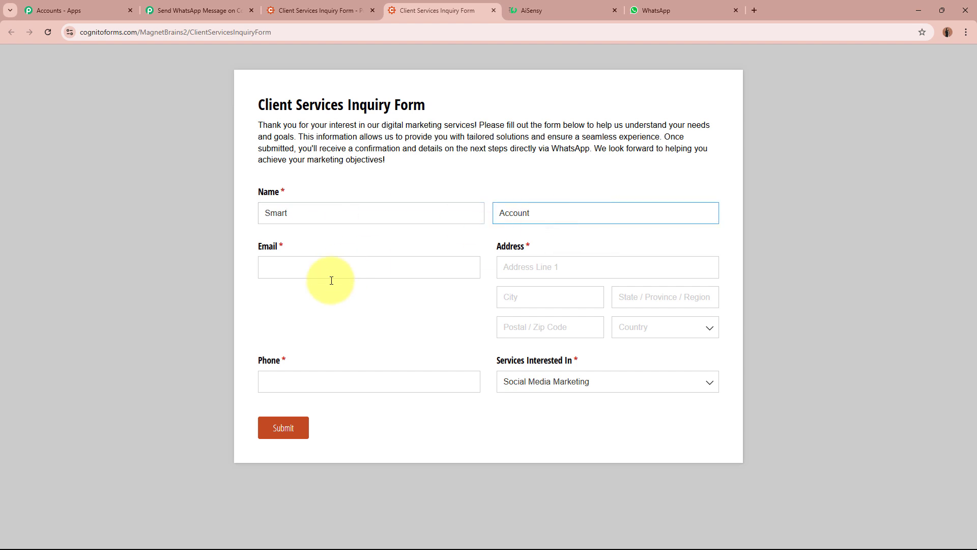
pyautogui.click(342, 267)
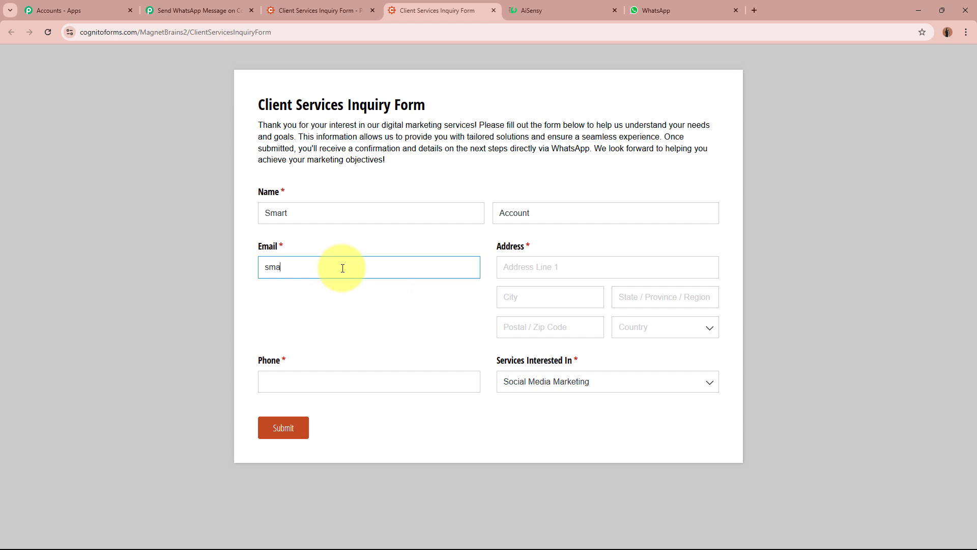
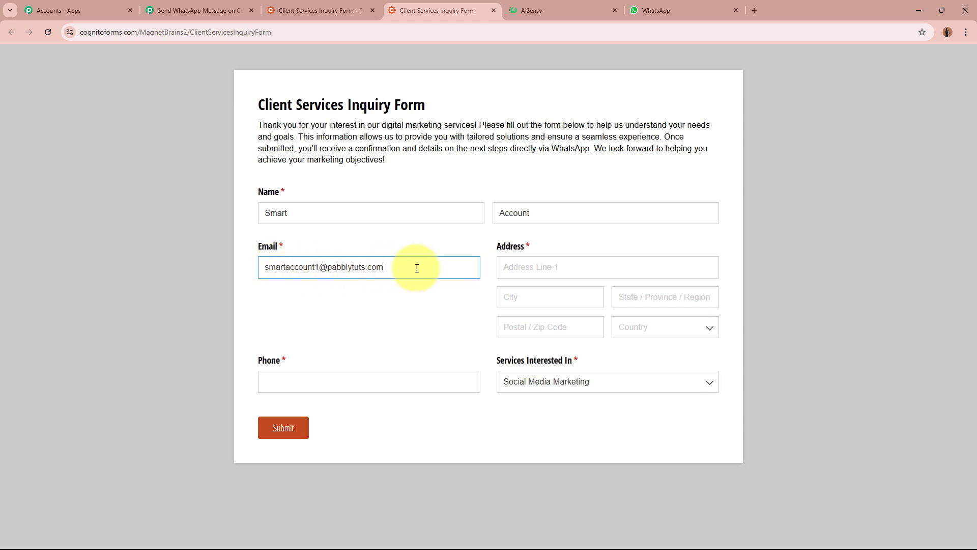
pyautogui.click(626, 270)
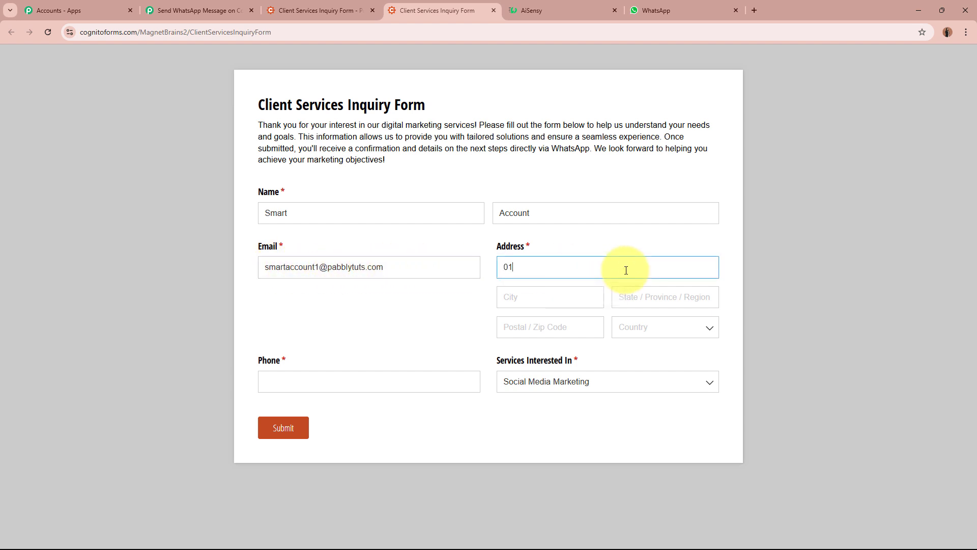
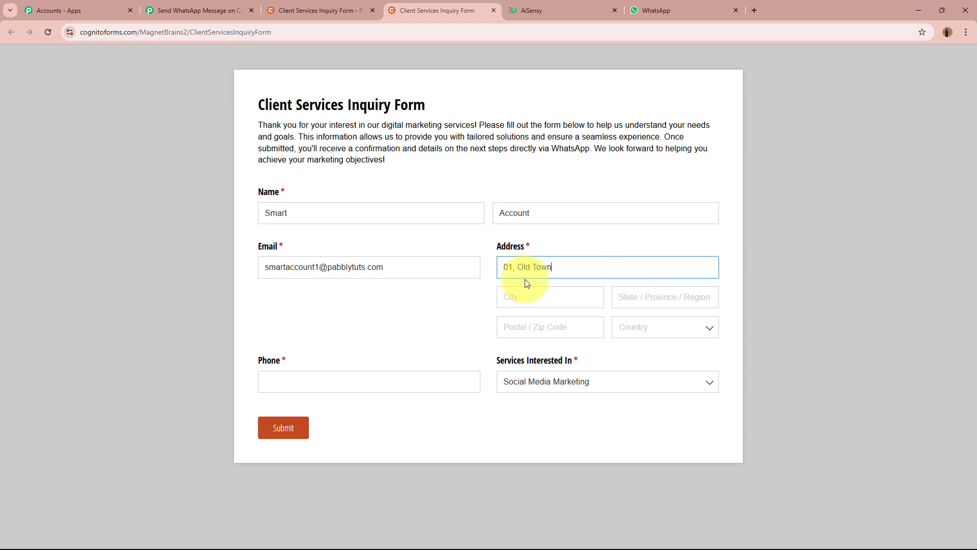
# Fill in city, state, postal code, country India, phone number and the Website Design & Development service
pyautogui.click(541, 298)
pyautogui.write('Indore')
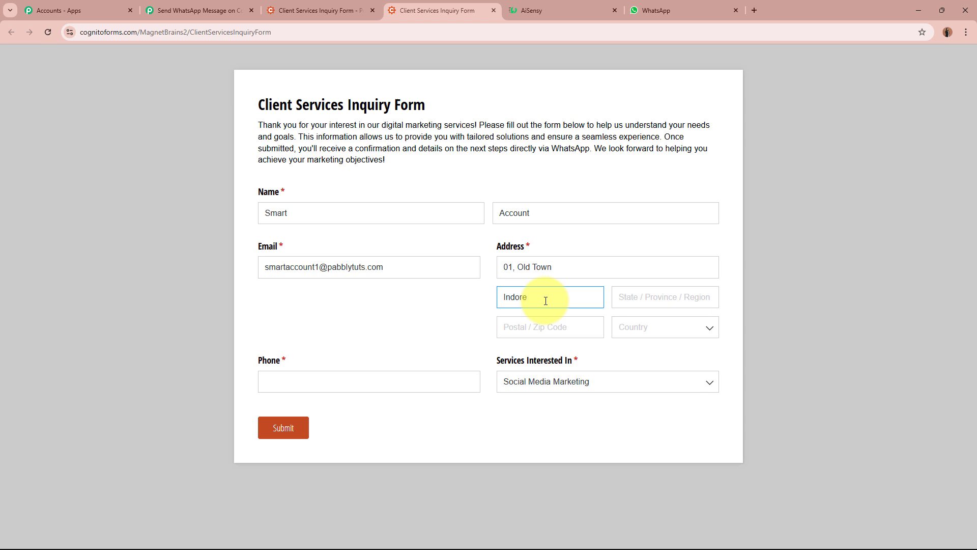
pyautogui.click(634, 297)
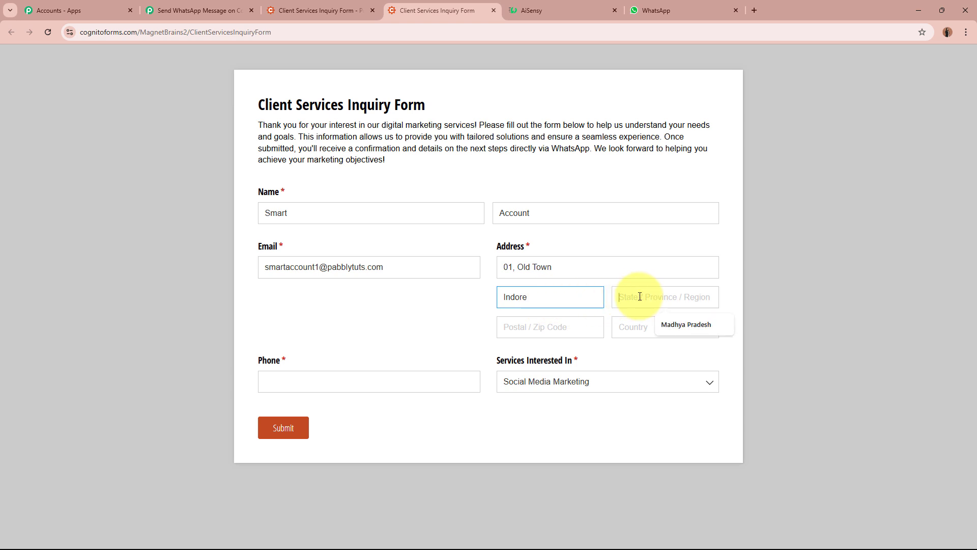
pyautogui.write('Madhya Pardesh')
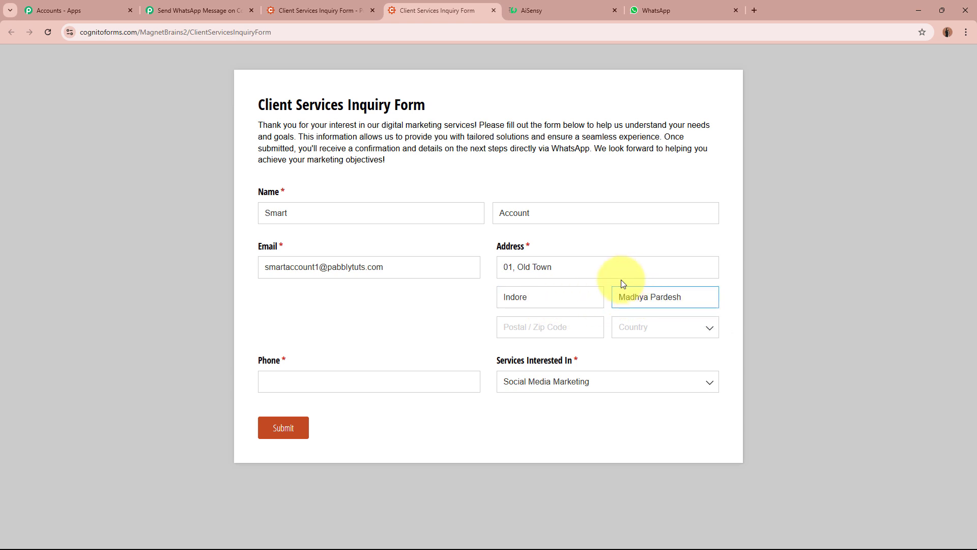
pyautogui.click(564, 337)
pyautogui.write('560000')
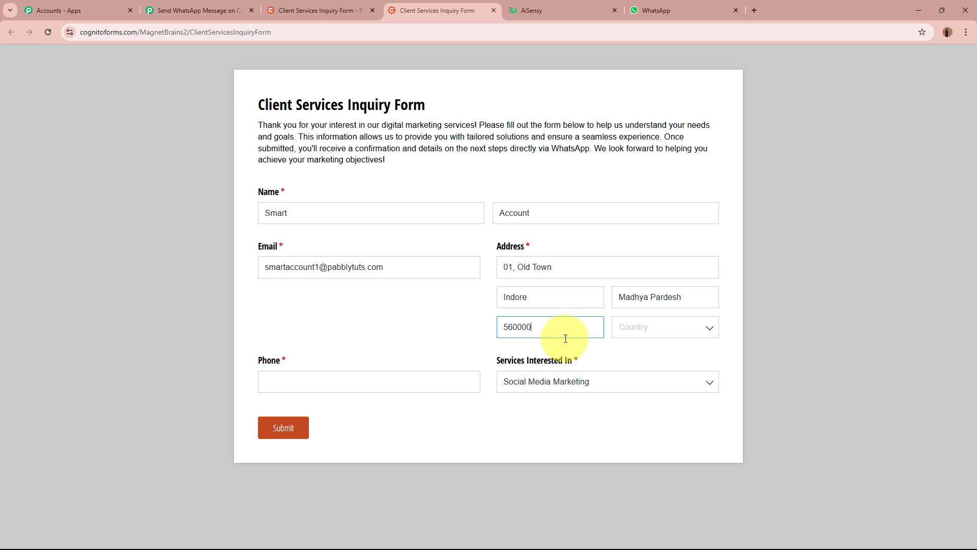
pyautogui.click(644, 328)
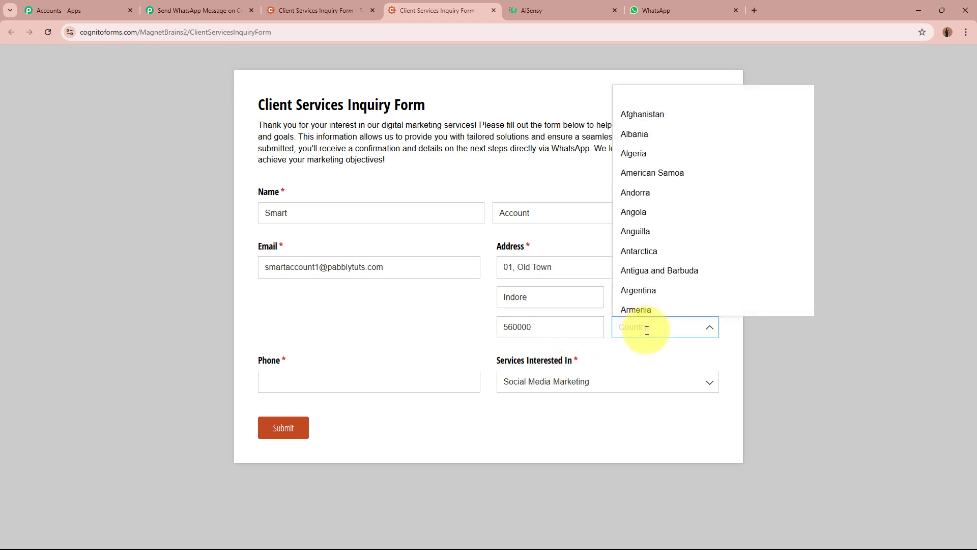
pyautogui.write('In')
pyautogui.click(663, 350)
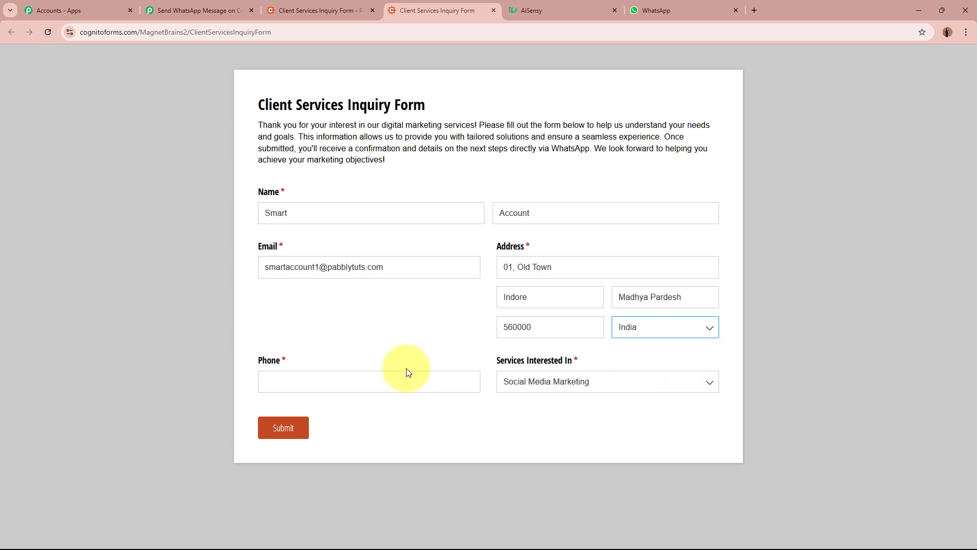
pyautogui.click(383, 382)
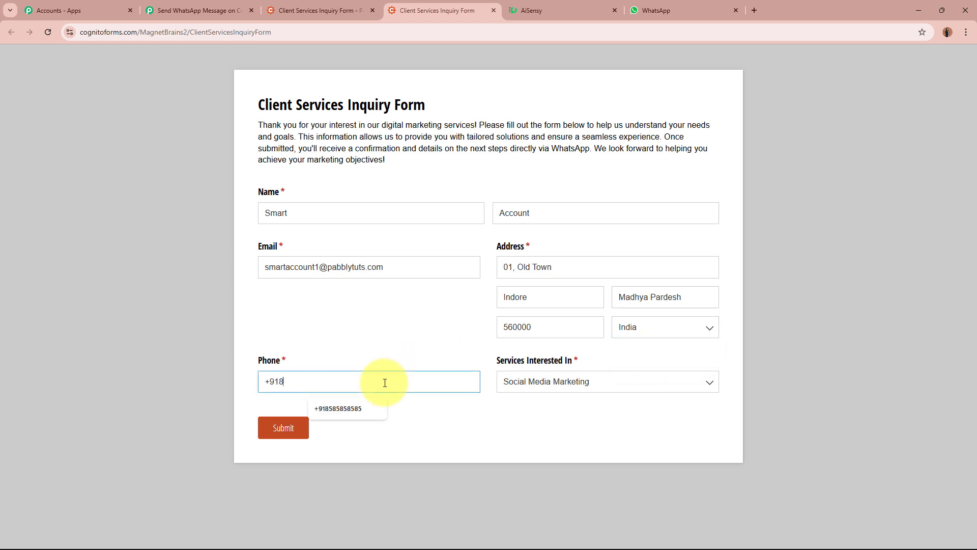
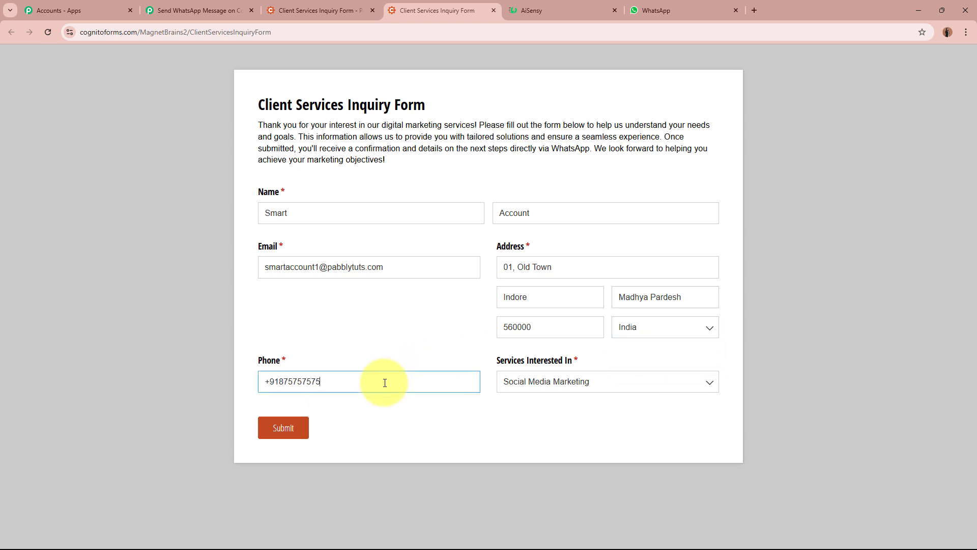
pyautogui.click(566, 385)
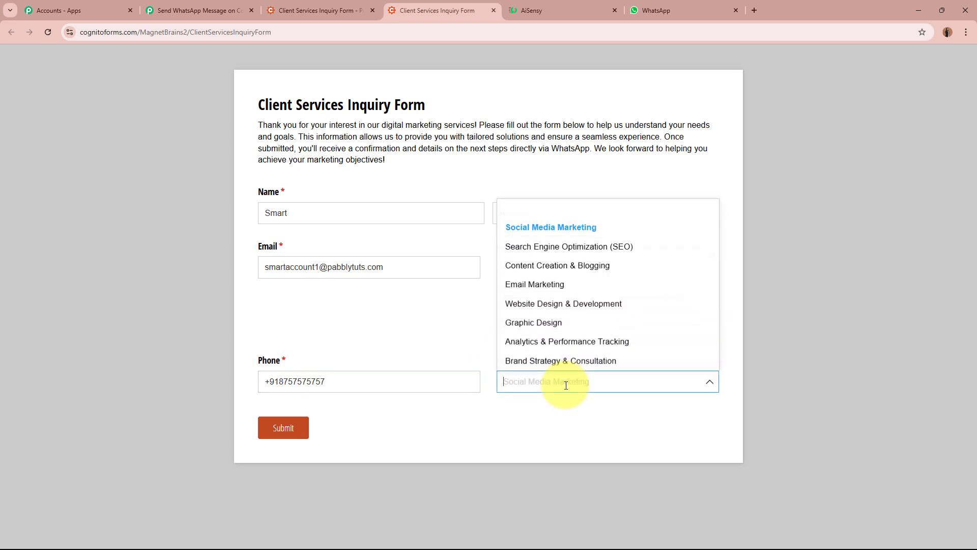
pyautogui.click(598, 303)
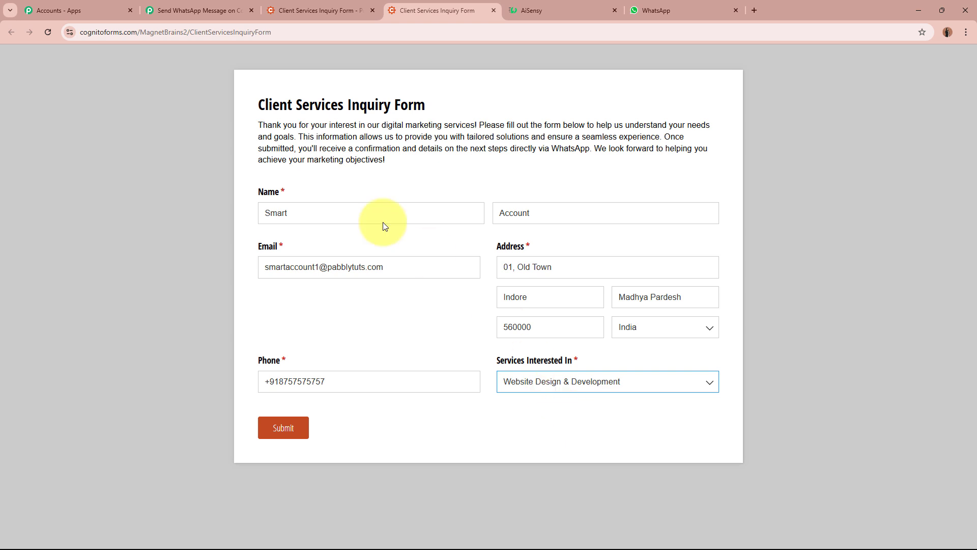
# Submit the entry and decline the browser's offer to save the address
pyautogui.click(263, 428)
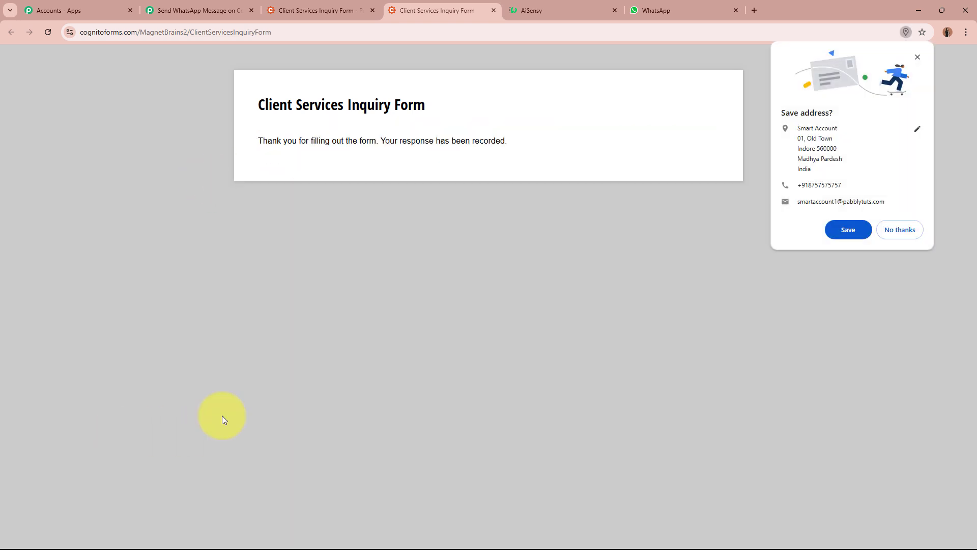
pyautogui.click(911, 230)
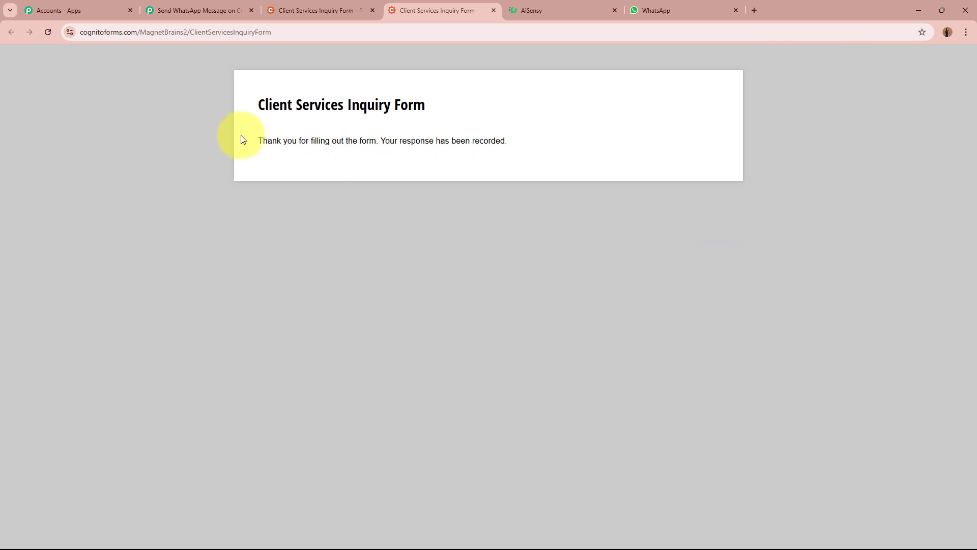
pyautogui.moveTo(240, 137); pyautogui.dragTo(667, 137)
pyautogui.click(668, 139)
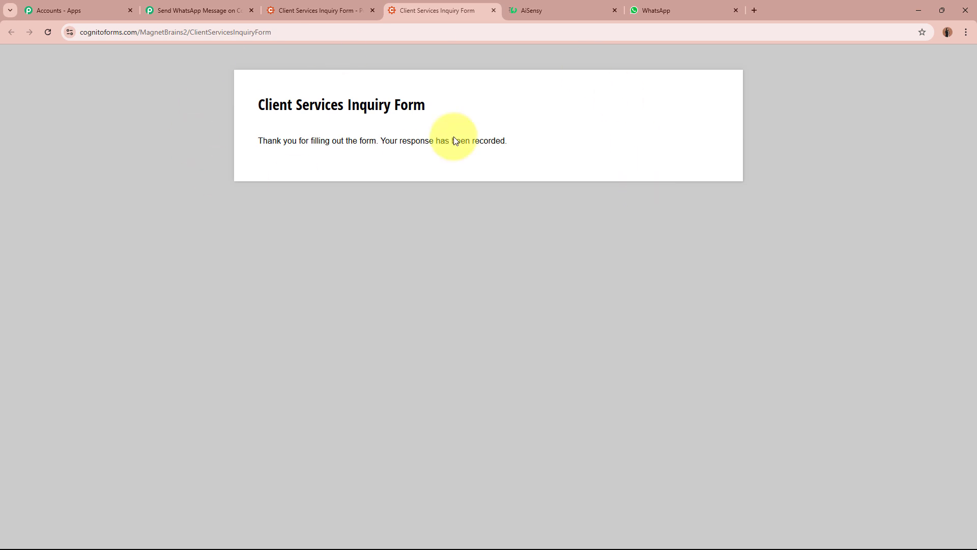
# Check the captured ServicesInterestedIn, phone number, first, last and full name values
pyautogui.click(228, 2)
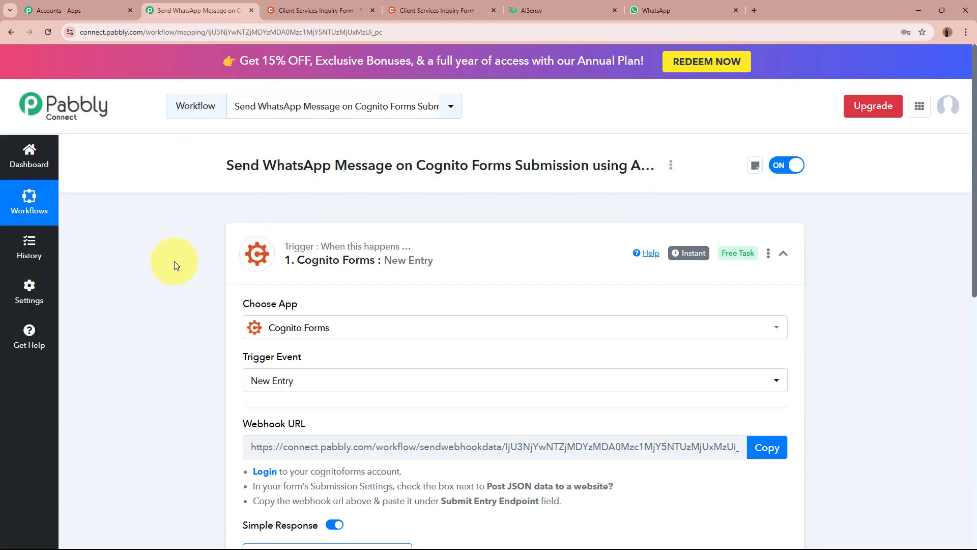
pyautogui.scroll(-5, 174, 273)
pyautogui.scroll(-6, 174, 273)
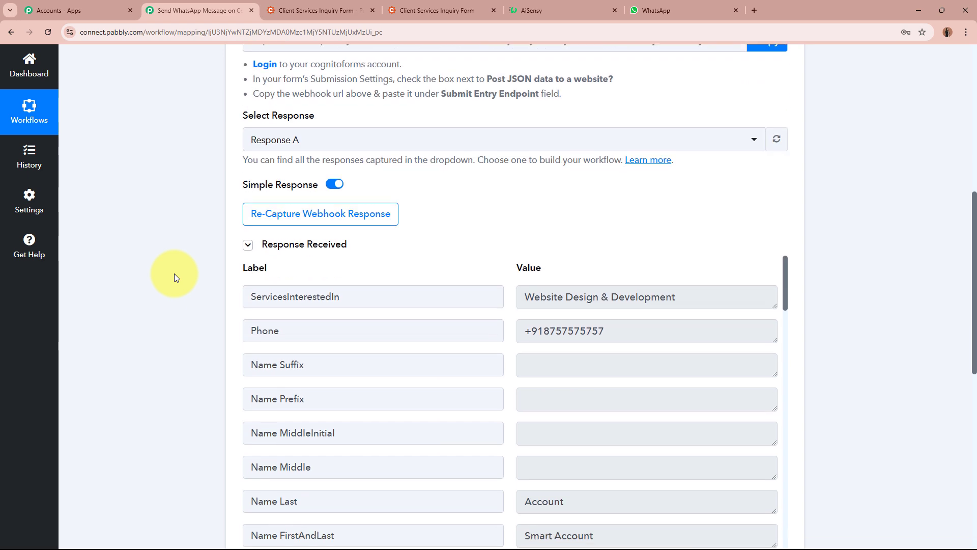
pyautogui.scroll(2, 174, 274)
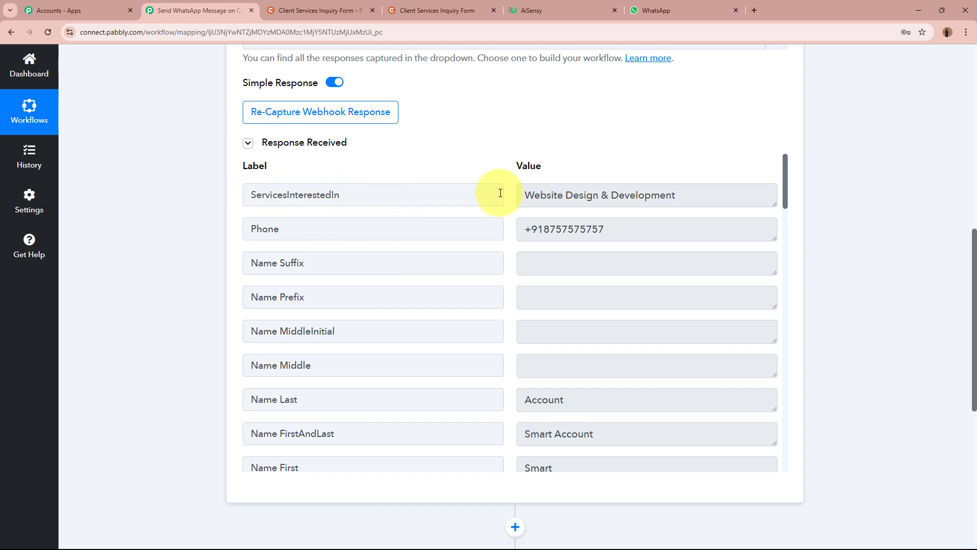
pyautogui.moveTo(726, 198); pyautogui.dragTo(462, 194)
pyautogui.click(731, 197)
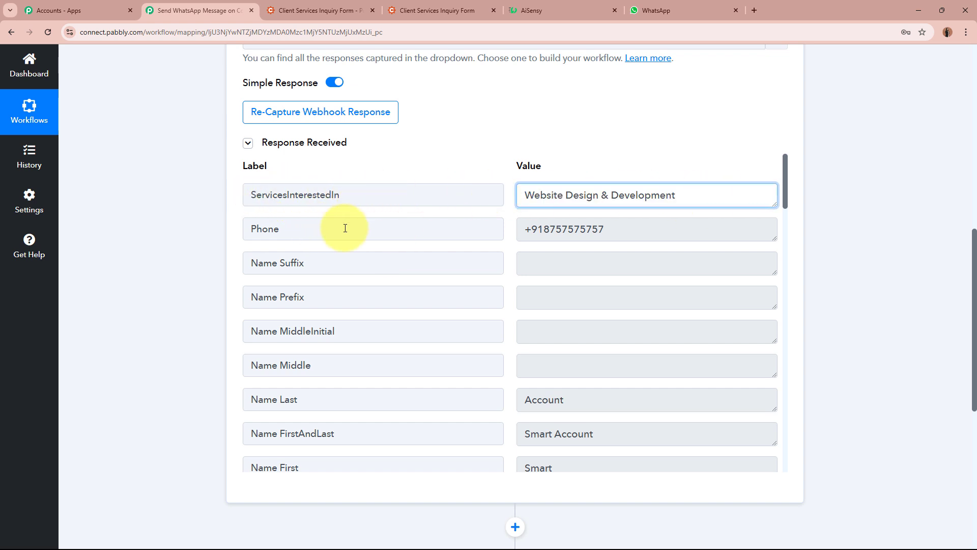
pyautogui.moveTo(630, 231); pyautogui.dragTo(447, 227)
pyautogui.click(683, 227)
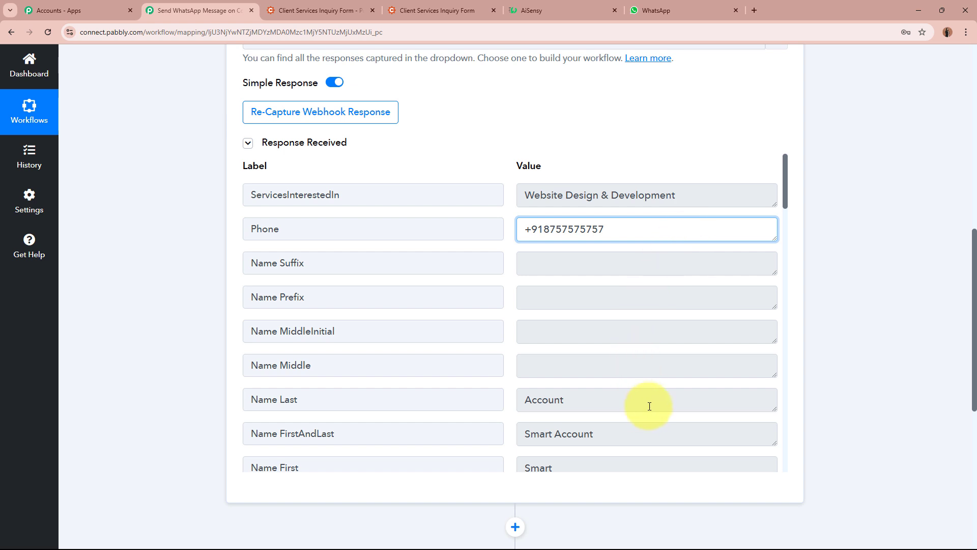
pyautogui.click(639, 432)
pyautogui.moveTo(640, 432); pyautogui.dragTo(508, 463)
pyautogui.click(585, 442)
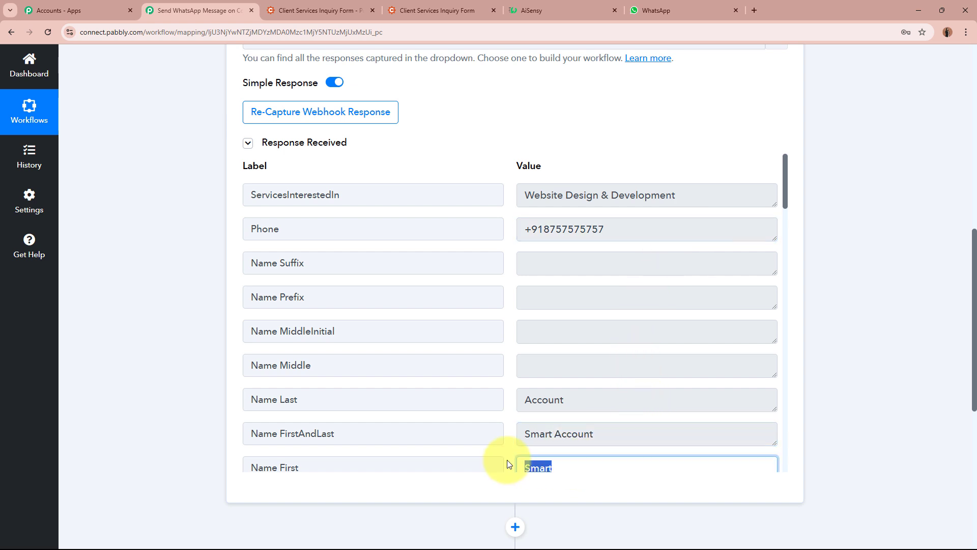
pyautogui.click(556, 386)
pyautogui.moveTo(556, 386); pyautogui.dragTo(475, 395)
pyautogui.moveTo(650, 434); pyautogui.dragTo(763, 392)
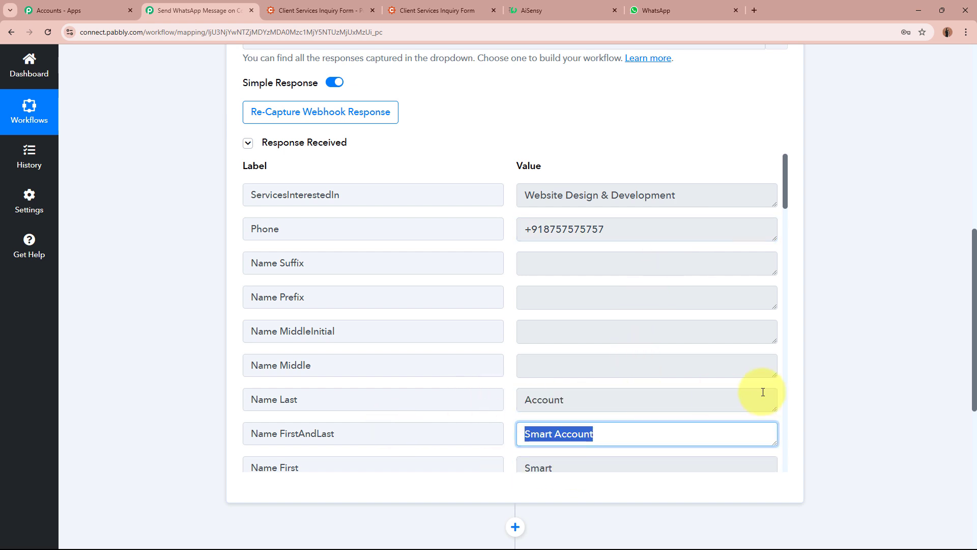
pyautogui.click(767, 388)
# Check the captured e-mail, street address, state, postal code and country values
pyautogui.scroll(-10, 767, 388)
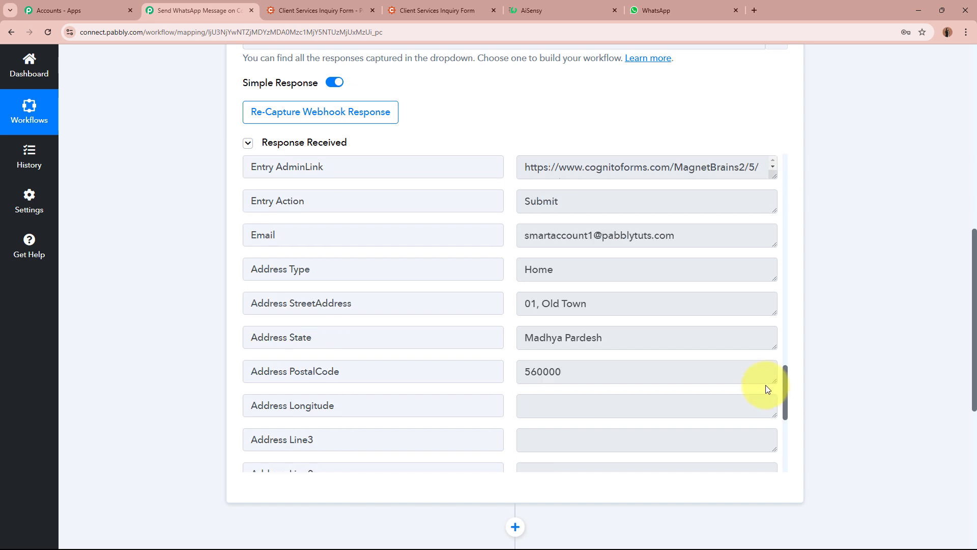
pyautogui.click(702, 227)
pyautogui.moveTo(702, 227); pyautogui.dragTo(457, 230)
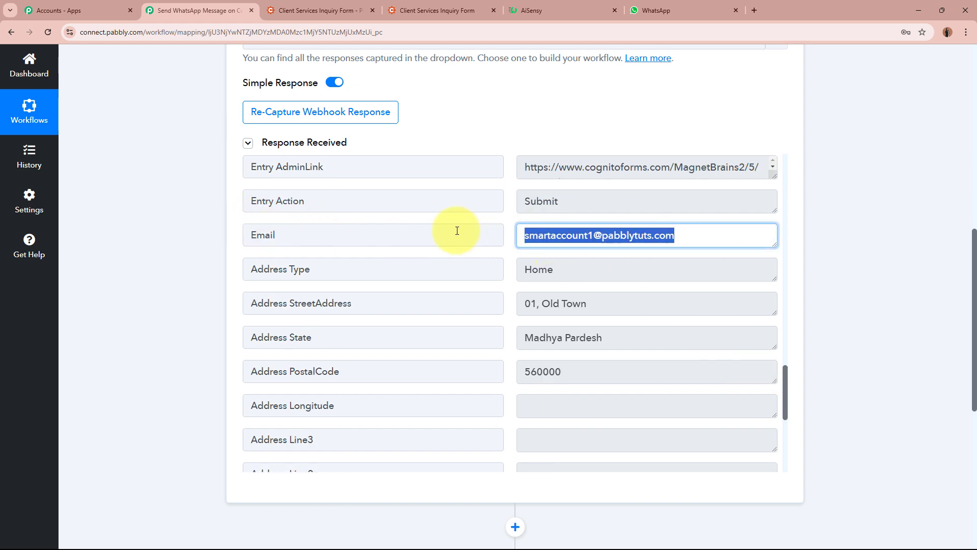
pyautogui.click(622, 239)
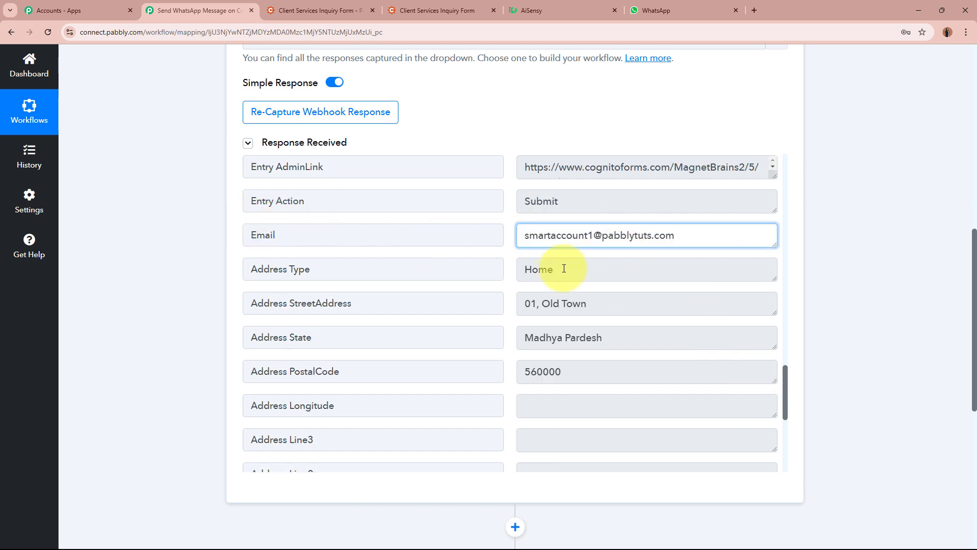
pyautogui.click(621, 307)
pyautogui.moveTo(621, 307); pyautogui.dragTo(493, 303)
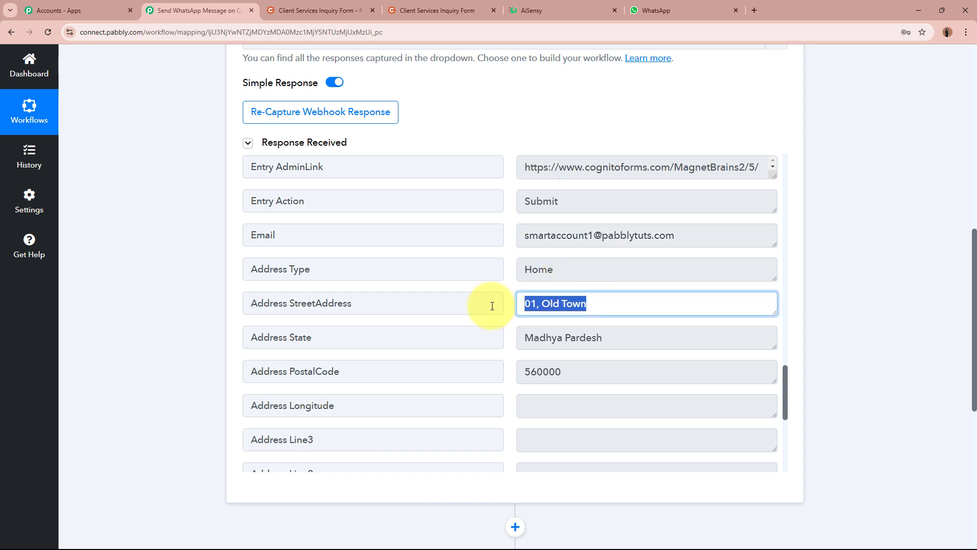
pyautogui.click(628, 334)
pyautogui.moveTo(628, 333); pyautogui.dragTo(401, 336)
pyautogui.doubleClick(588, 375)
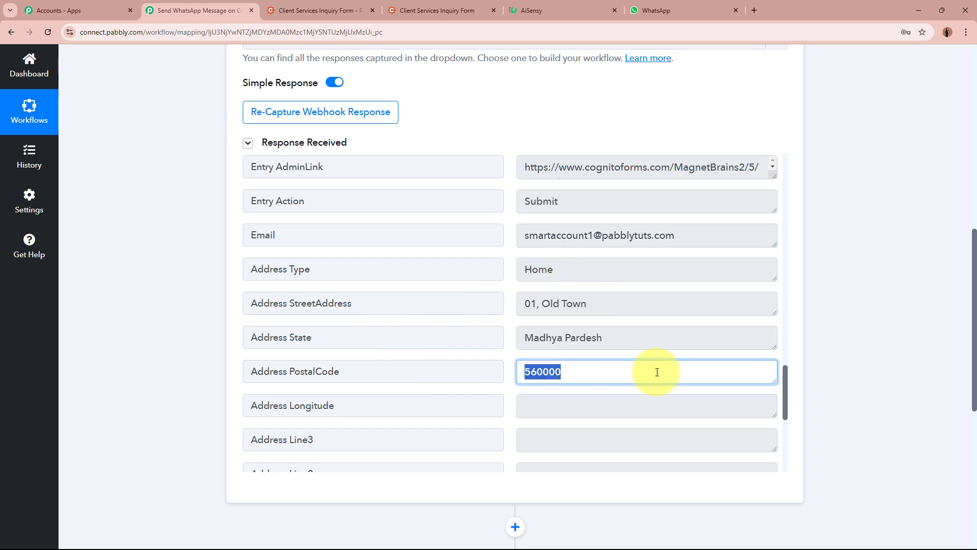
pyautogui.click(657, 372)
pyautogui.scroll(-8, 657, 372)
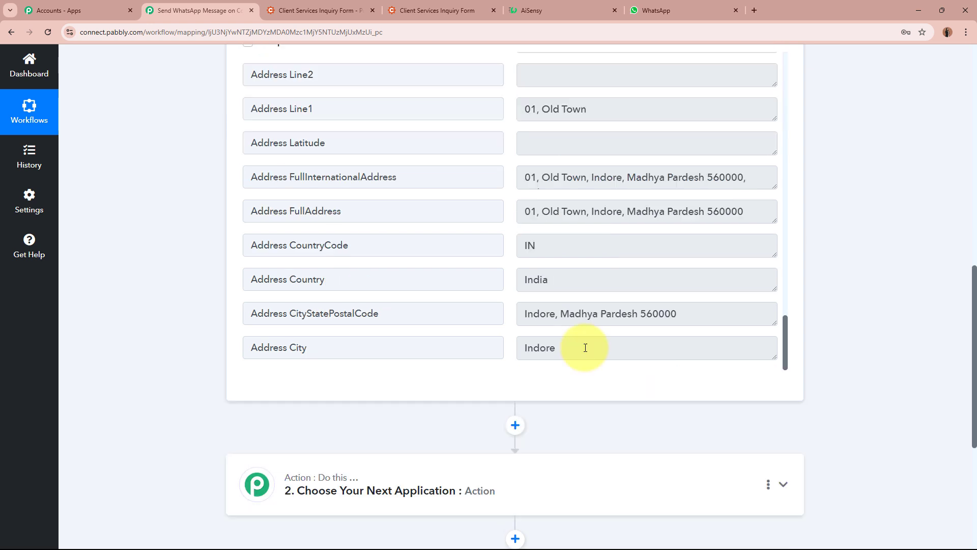
pyautogui.moveTo(585, 345); pyautogui.dragTo(556, 310)
pyautogui.moveTo(527, 279); pyautogui.dragTo(751, 280)
pyautogui.click(846, 283)
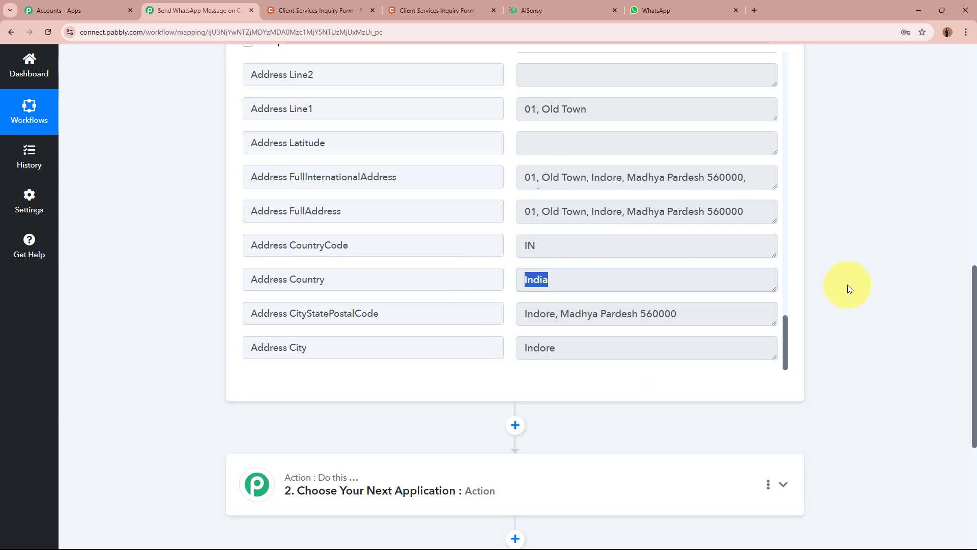
pyautogui.scroll(2, 846, 283)
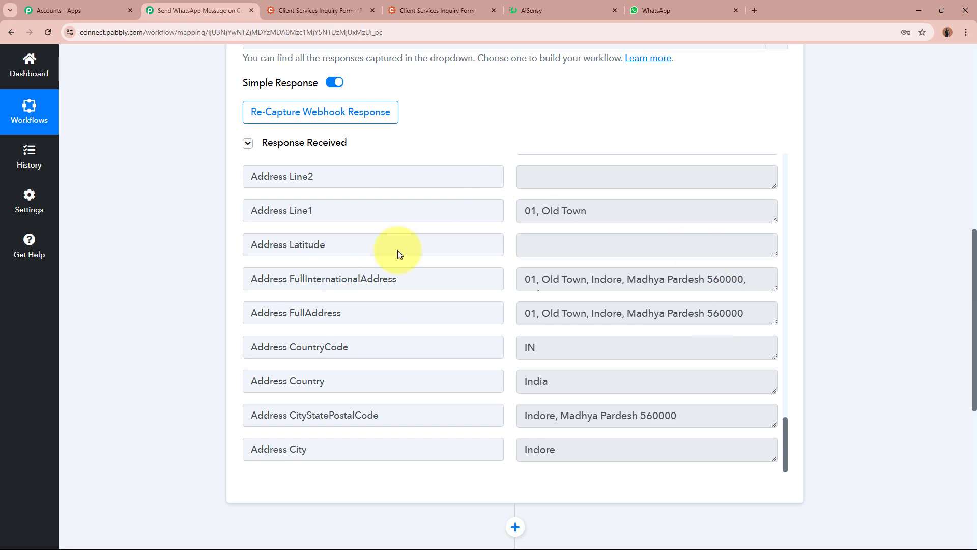
pyautogui.scroll(10, 842, 348)
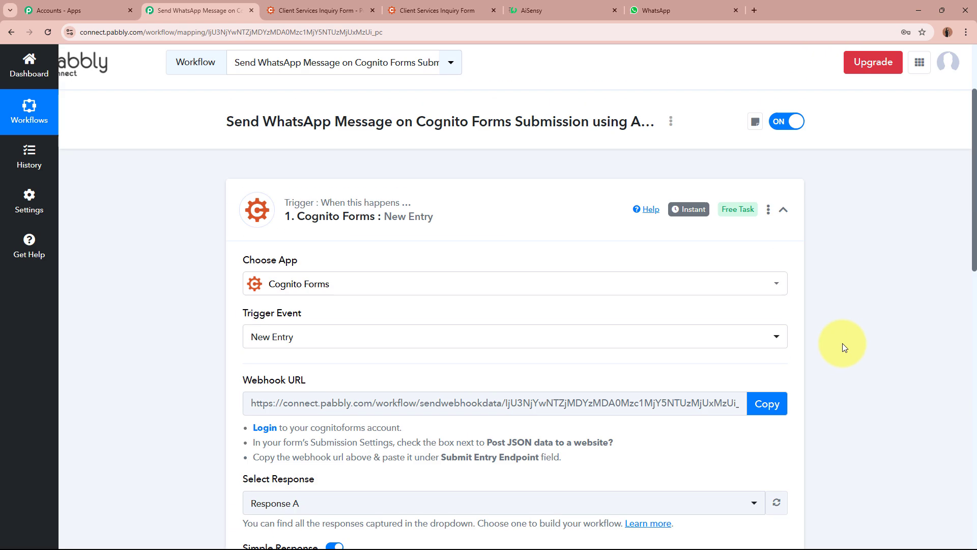
# Collapse the Cognito Forms trigger and review the form's thank-you page and received WhatsApp message
pyautogui.click(320, 281)
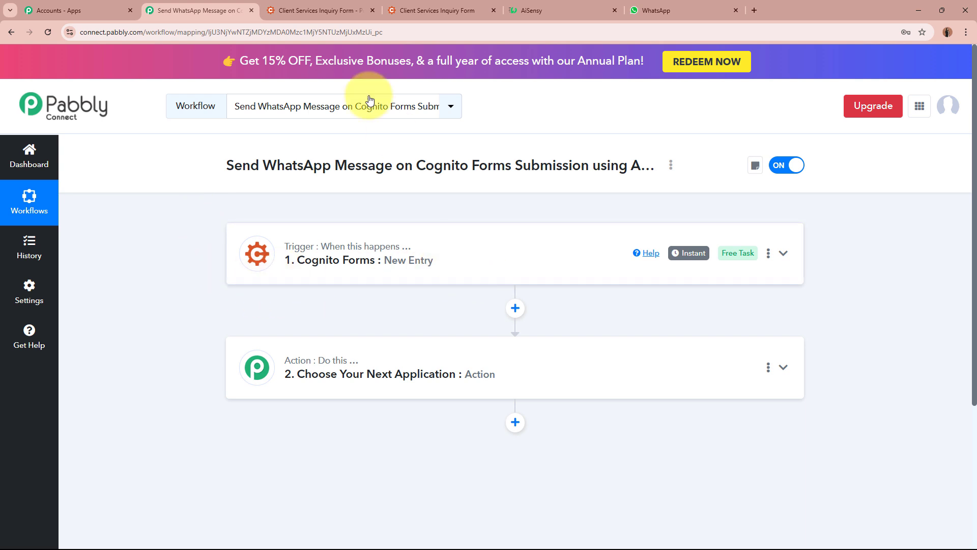
pyautogui.click(437, 11)
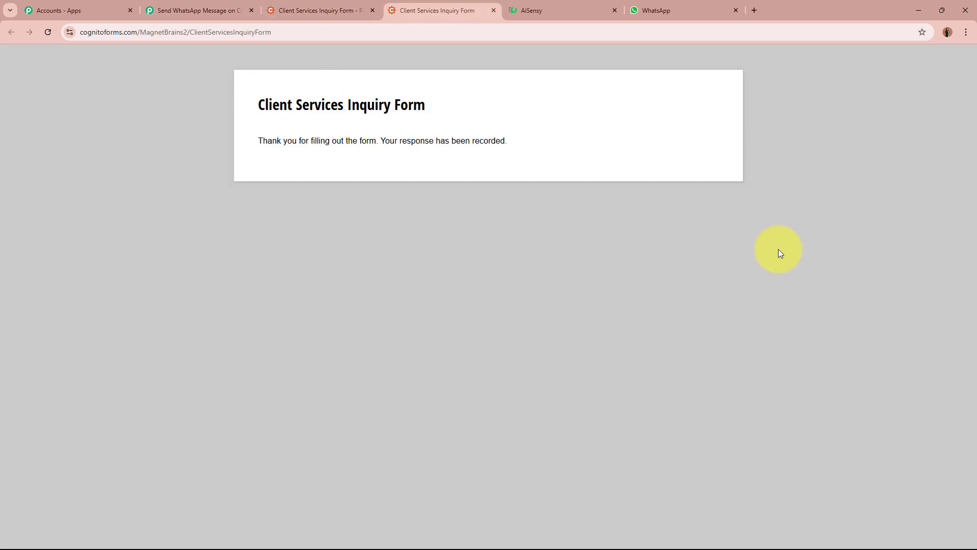
pyautogui.click(197, 10)
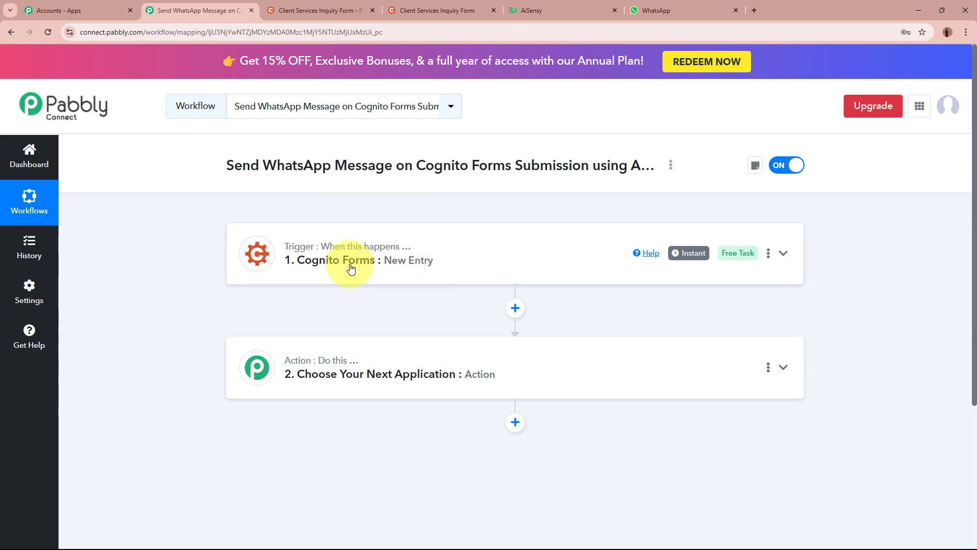
pyautogui.click(677, 10)
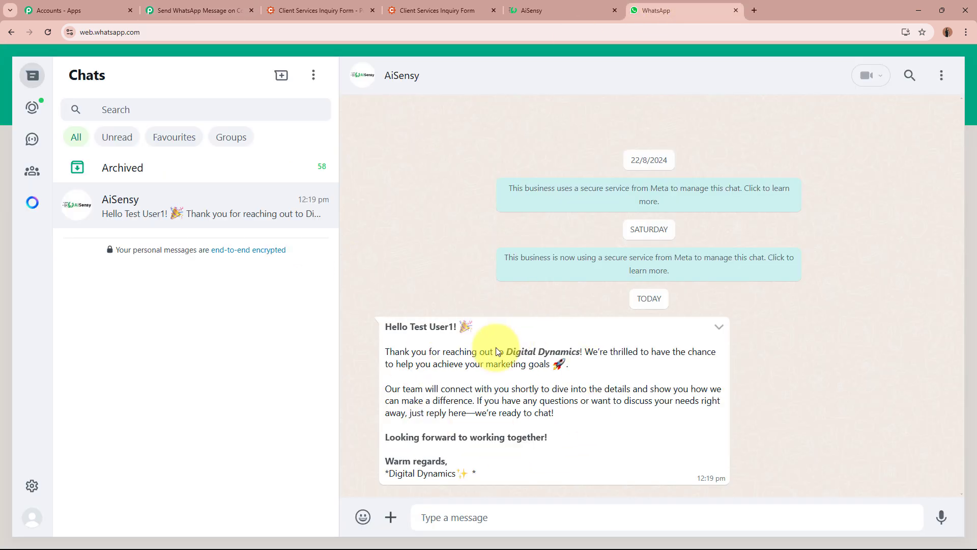
pyautogui.click(194, 11)
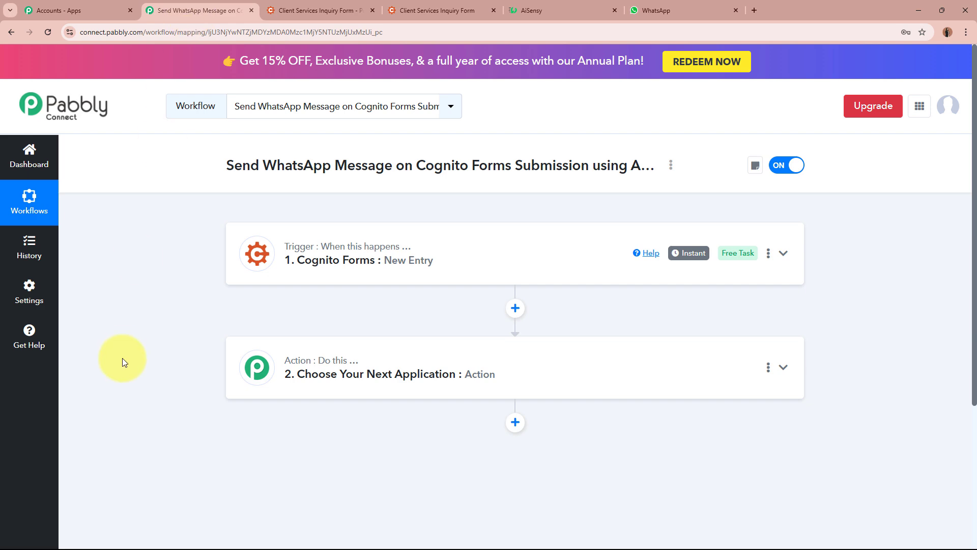
# Expand step 2's app choices and bring up the AiSensy template preview
pyautogui.click(662, 377)
pyautogui.scroll(-1, 667, 379)
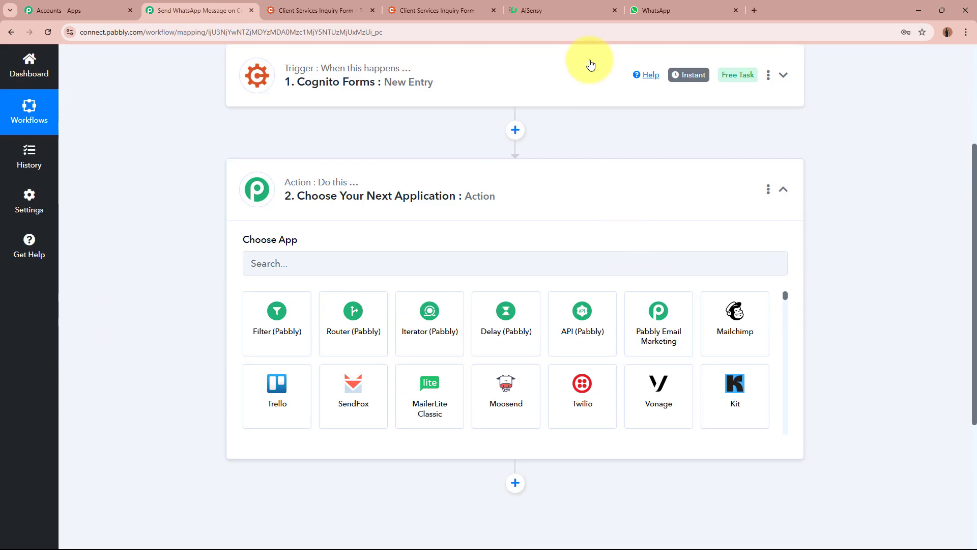
pyautogui.click(570, 11)
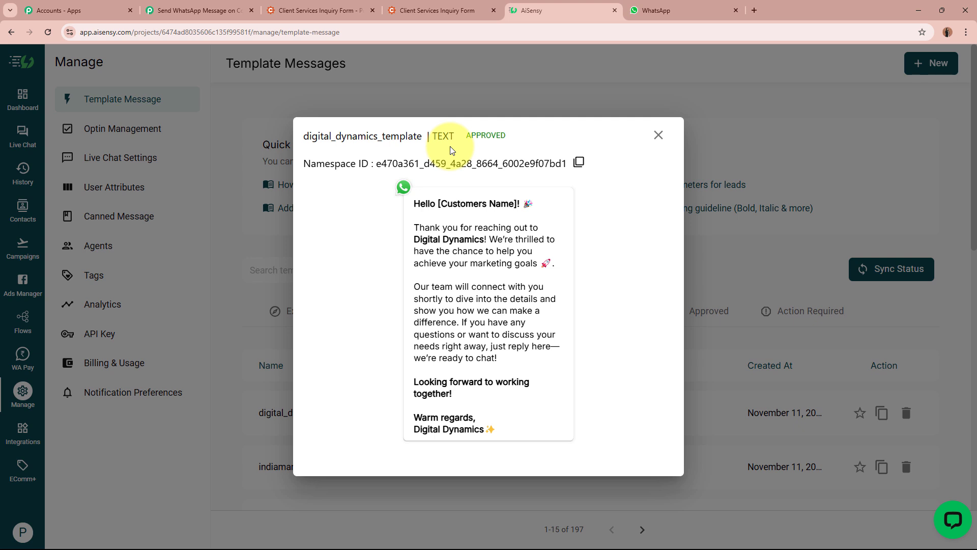
pyautogui.moveTo(411, 200); pyautogui.dragTo(545, 442)
pyautogui.click(547, 447)
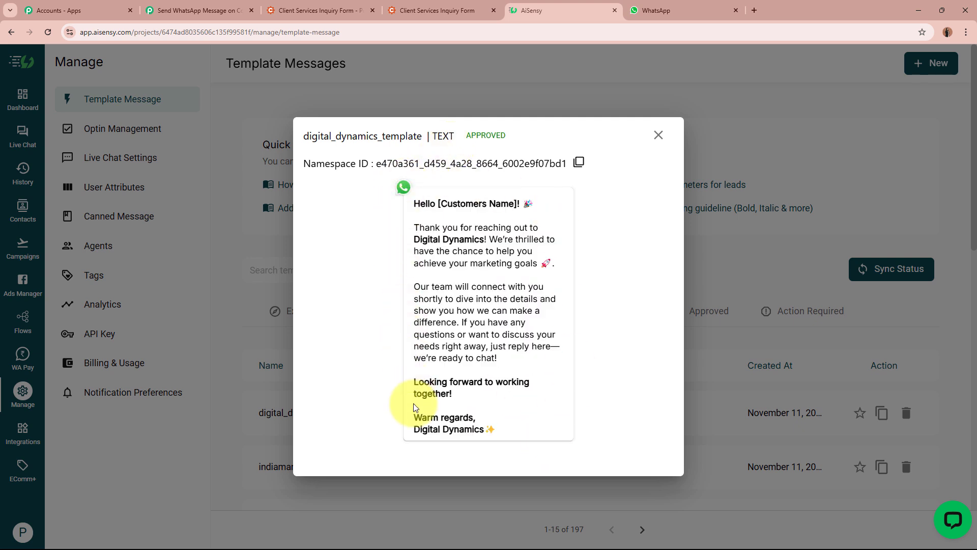
pyautogui.click(680, 9)
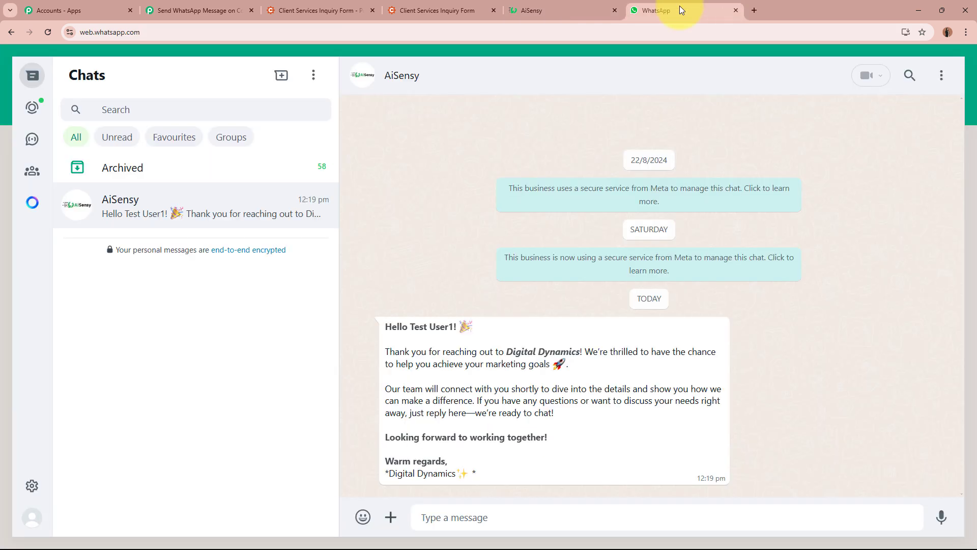
pyautogui.click(565, 10)
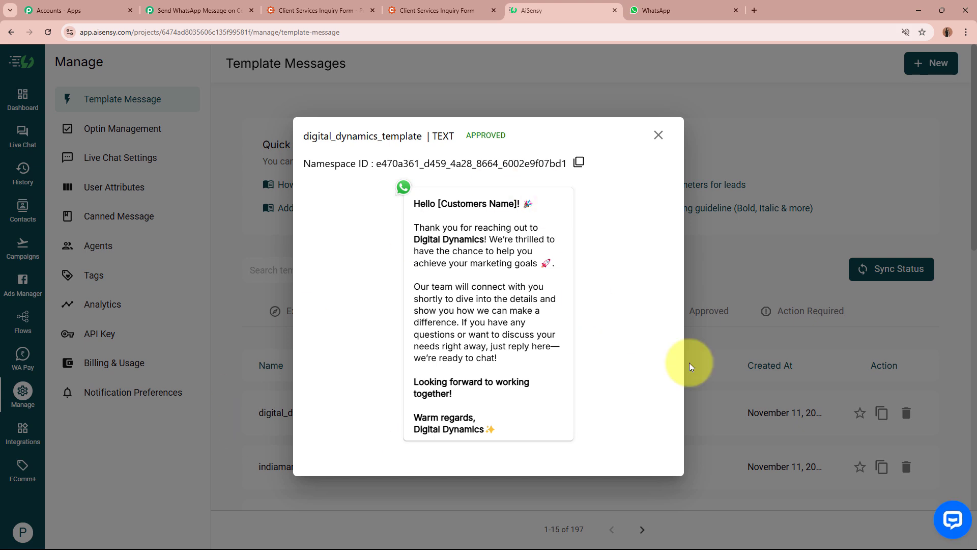
pyautogui.moveTo(414, 203); pyautogui.dragTo(513, 207)
pyautogui.click(514, 207)
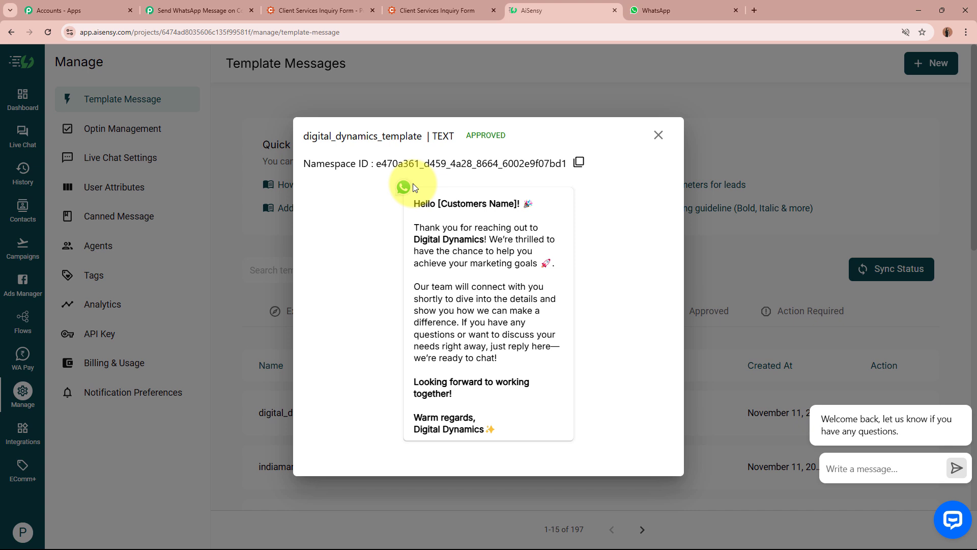
pyautogui.moveTo(438, 204); pyautogui.dragTo(520, 205)
pyautogui.click(520, 205)
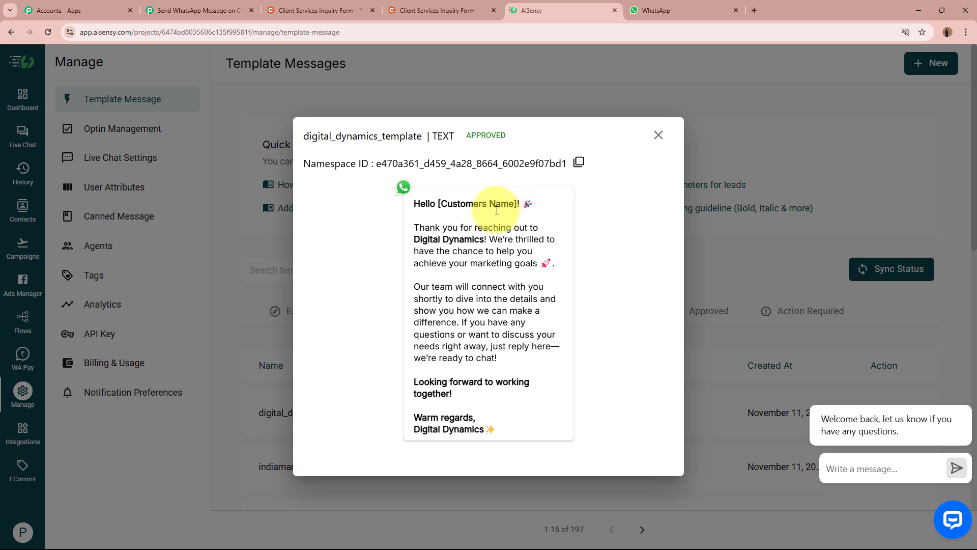
pyautogui.moveTo(415, 223); pyautogui.dragTo(514, 361)
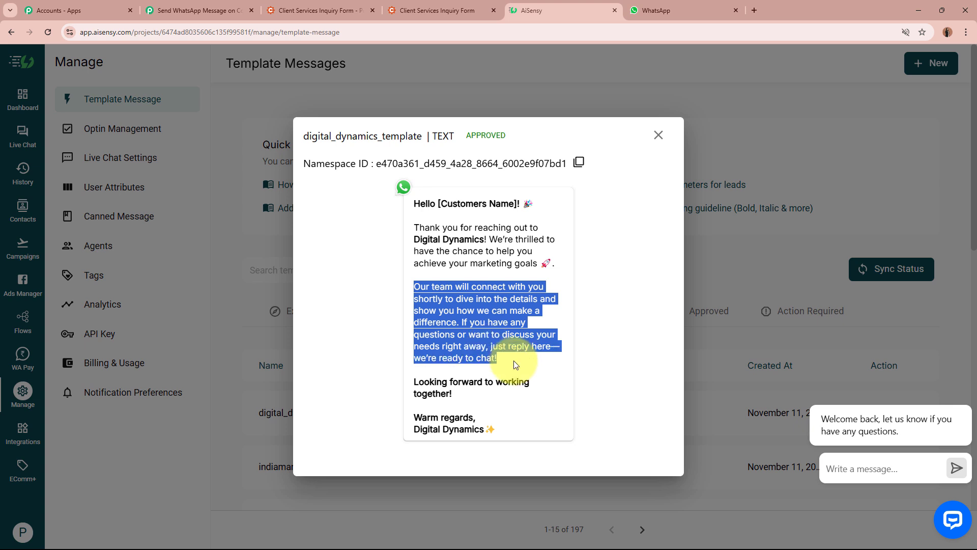
pyautogui.moveTo(414, 382); pyautogui.dragTo(529, 382)
pyautogui.click(420, 406)
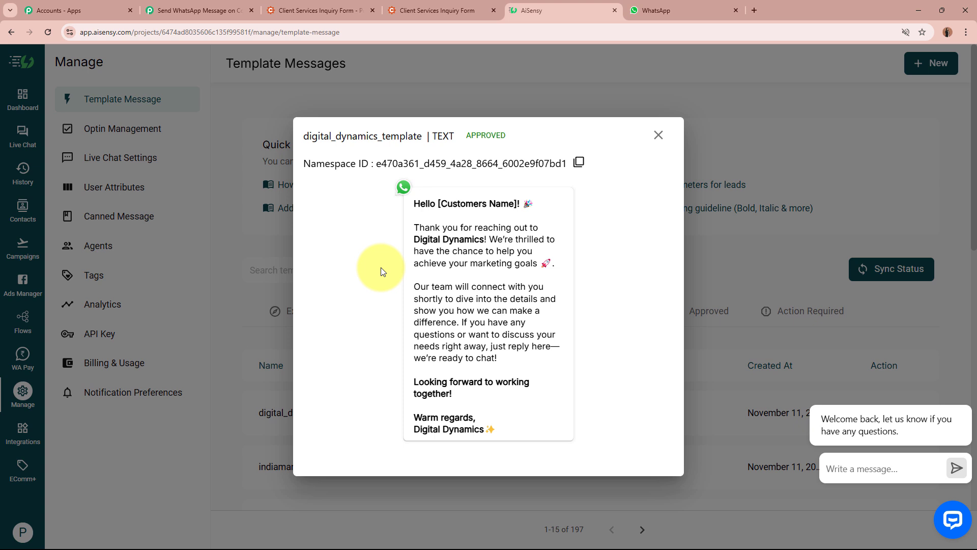
# Search 'AiS', pick WhatsApp by AiSensy as the action app, and choose the Send Template Message event
pyautogui.click(196, 10)
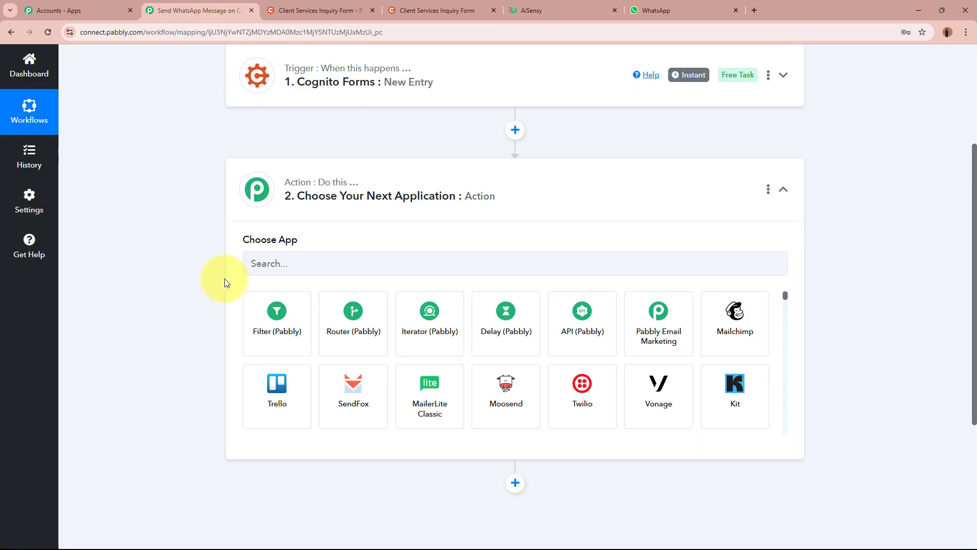
pyautogui.click(287, 260)
pyautogui.write('AiS')
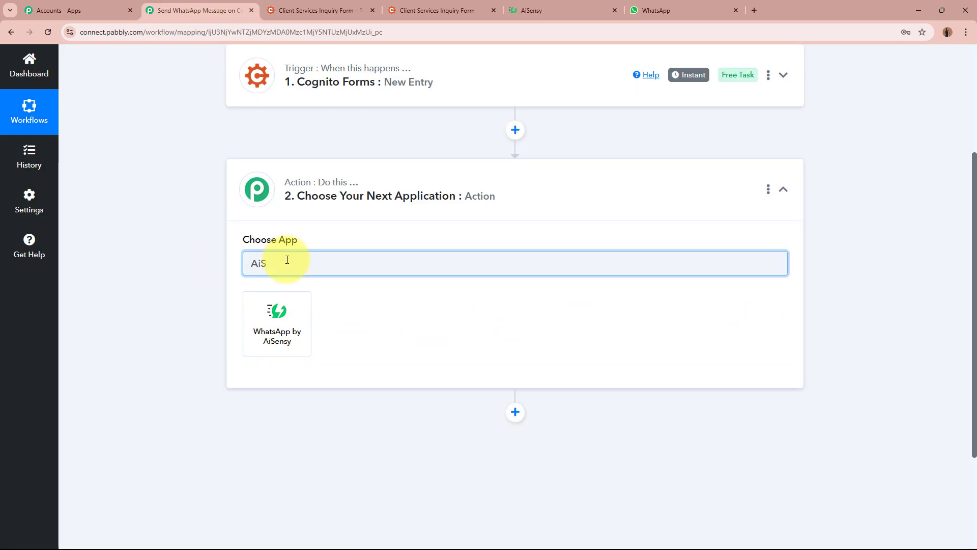
pyautogui.click(291, 322)
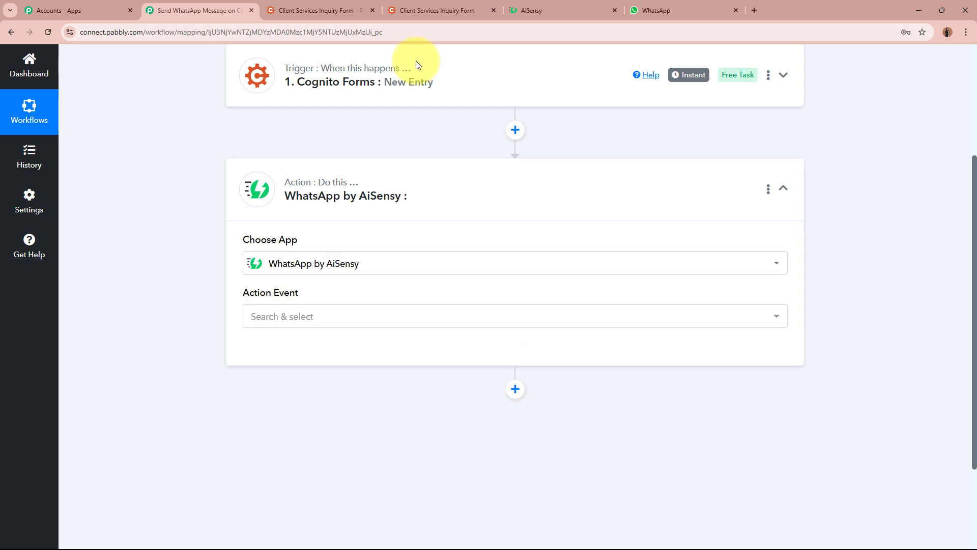
pyautogui.click(569, 10)
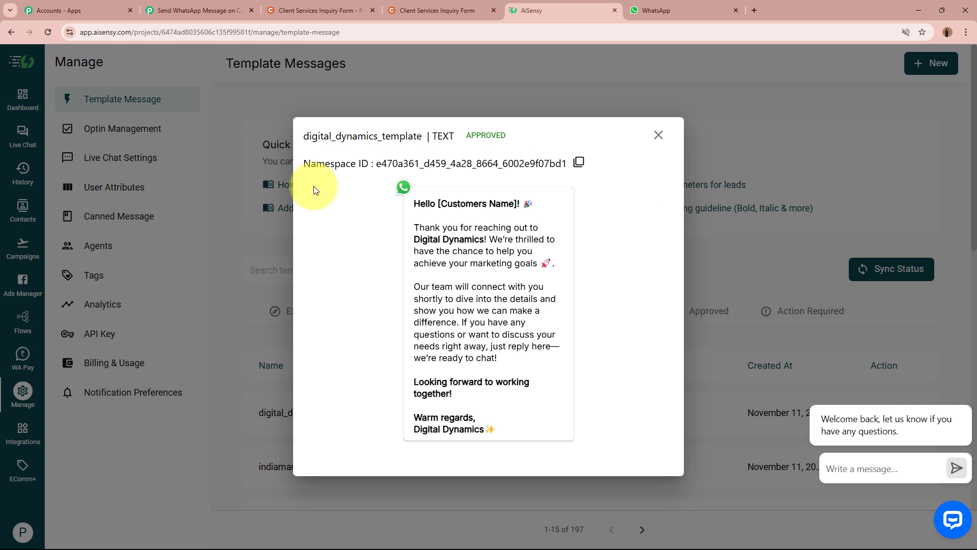
pyautogui.click(168, 10)
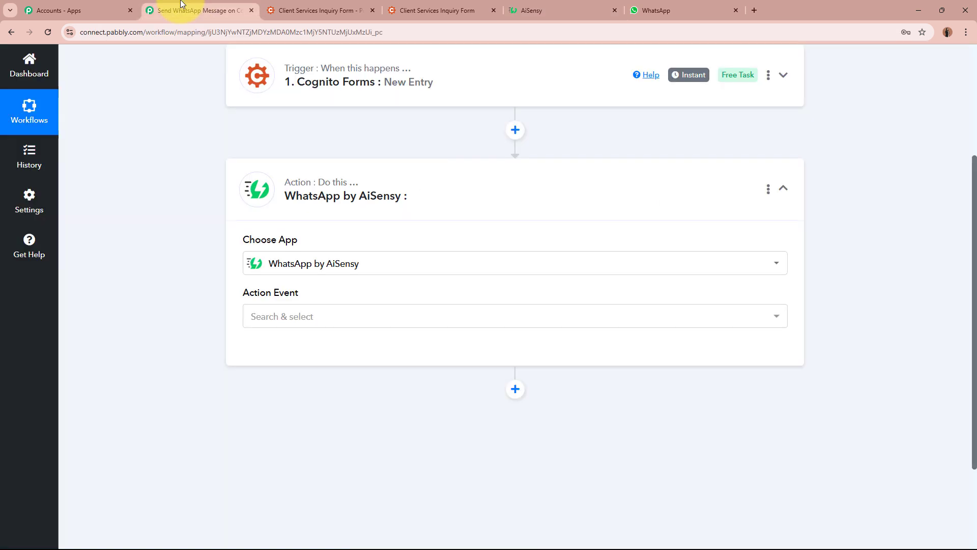
pyautogui.click(294, 315)
pyautogui.click(311, 387)
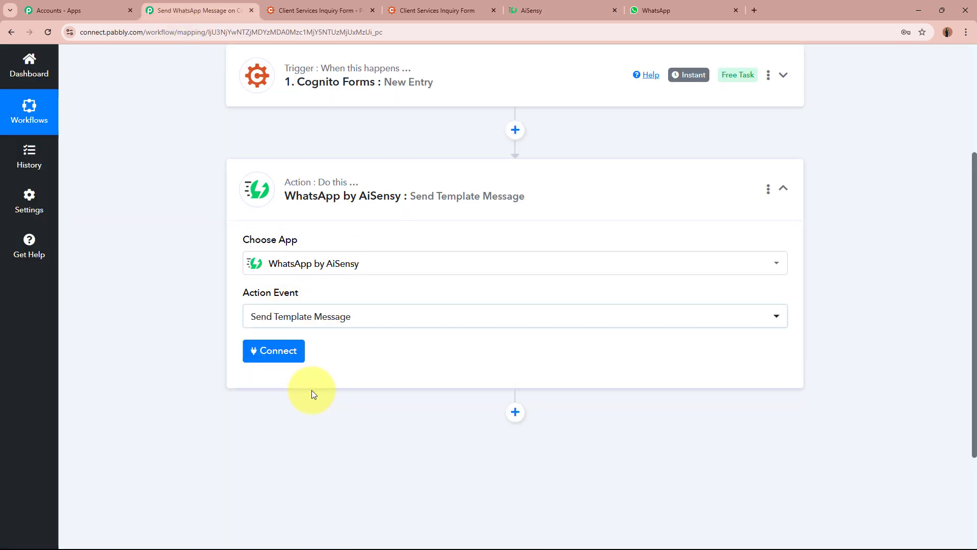
# Start adding a new AiSensy connection to the action step
pyautogui.click(297, 351)
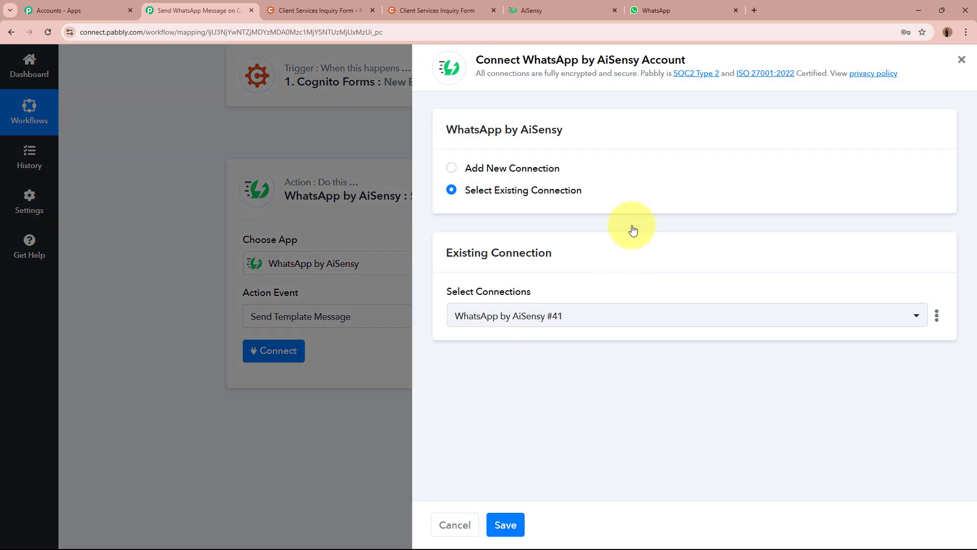
pyautogui.click(452, 168)
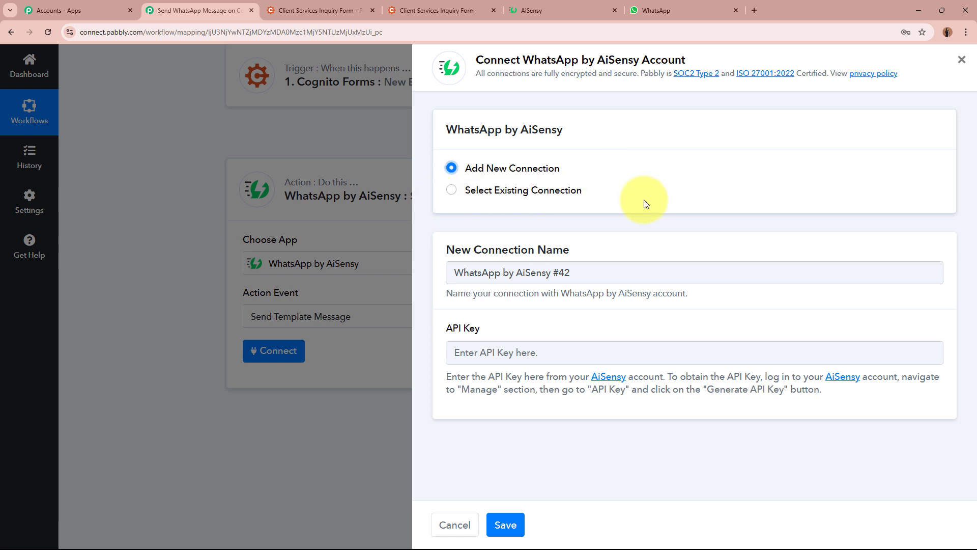
pyautogui.moveTo(446, 328); pyautogui.dragTo(527, 331)
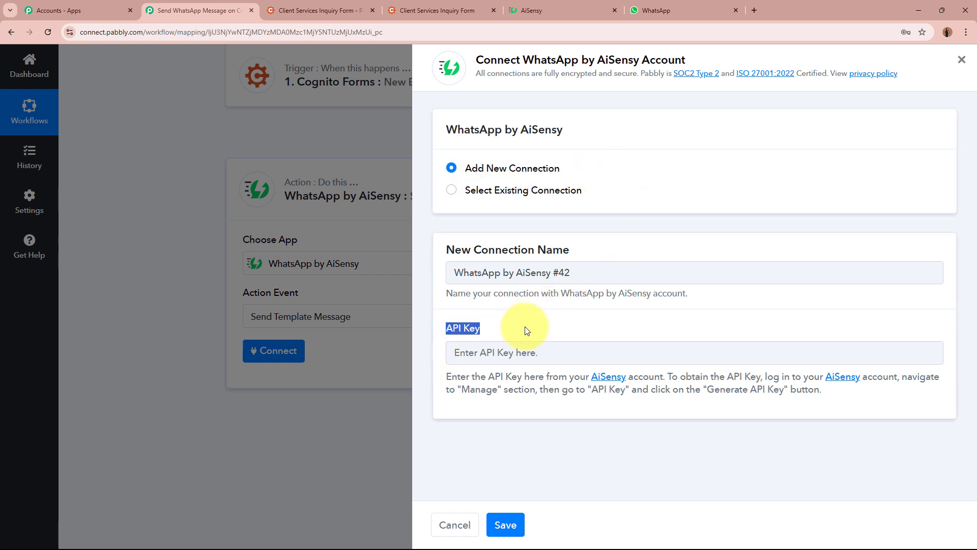
pyautogui.click(525, 330)
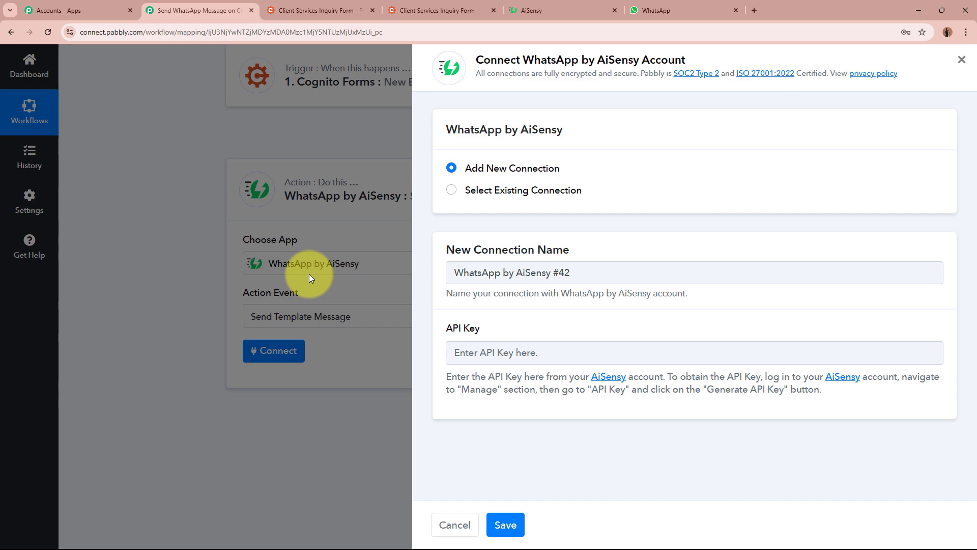
# Copy the key from AiSensy's Manage > API Key page, paste it into API Key, and save
pyautogui.click(567, 8)
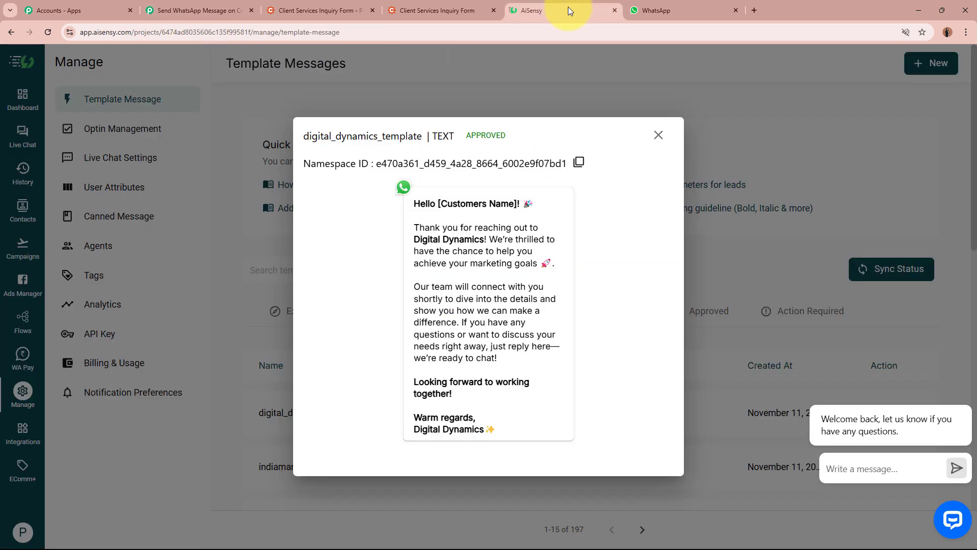
pyautogui.click(657, 137)
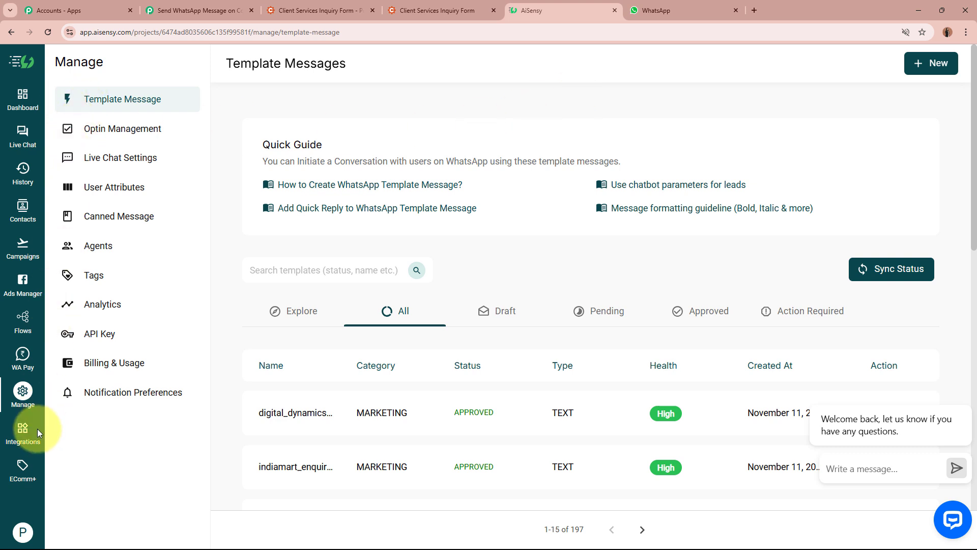
pyautogui.click(20, 392)
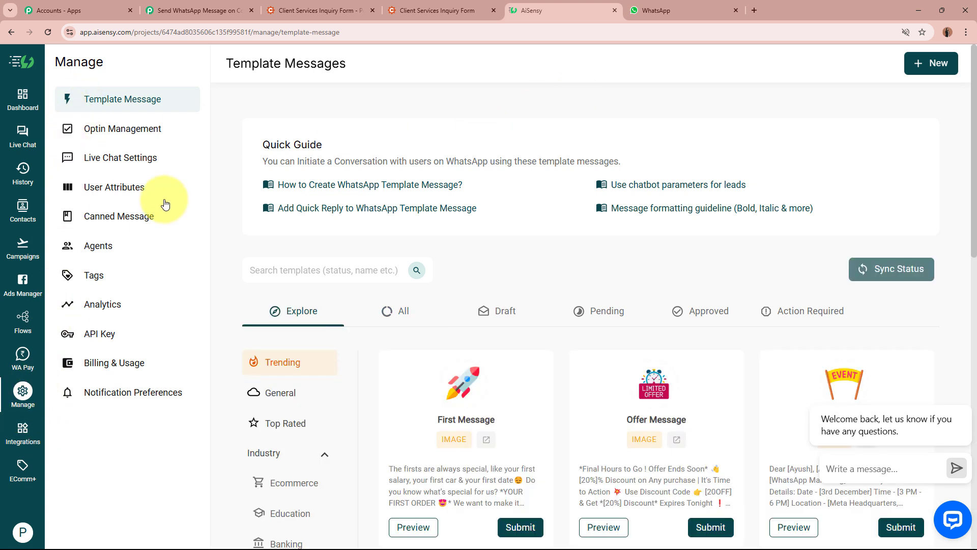
pyautogui.click(126, 344)
pyautogui.click(305, 372)
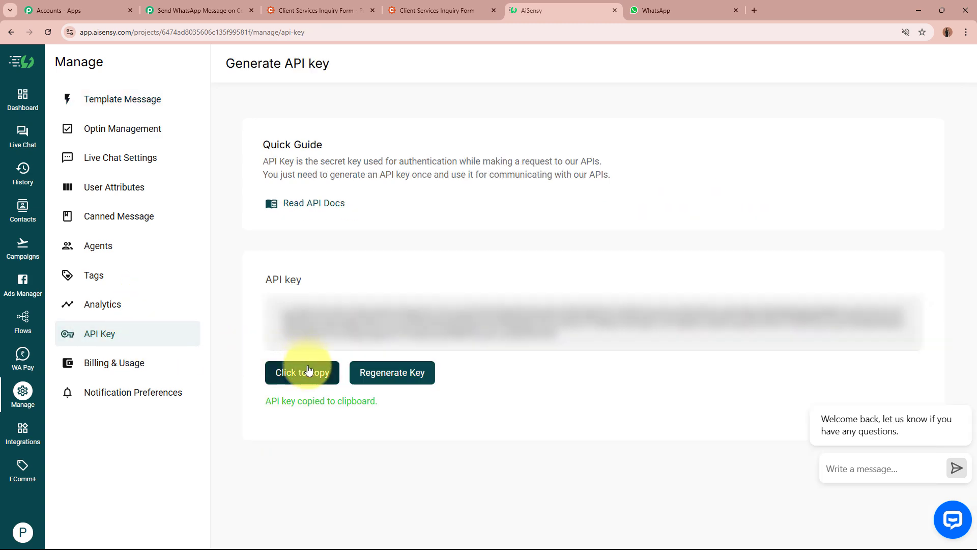
pyautogui.click(236, 4)
pyautogui.click(567, 354)
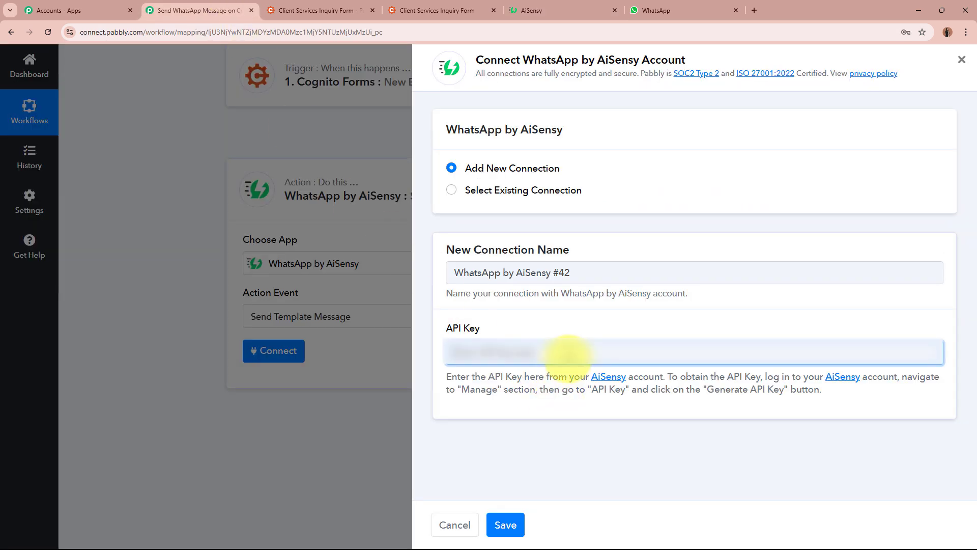
pyautogui.hotkey('ctrl', 'v')
pyautogui.click(504, 526)
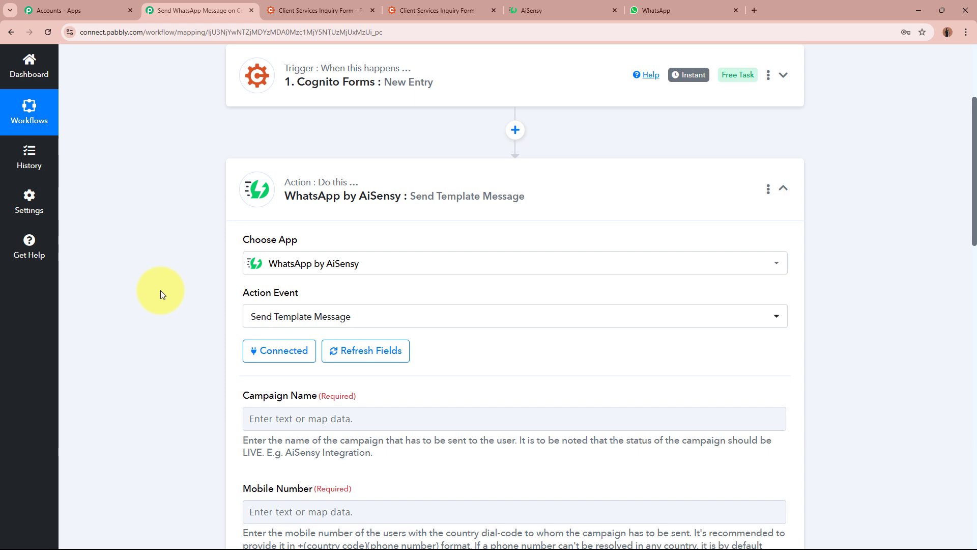
# Review the digital_dynamics_template message text, then close its preview to reveal the Template Messages list
pyautogui.scroll(-2, 160, 294)
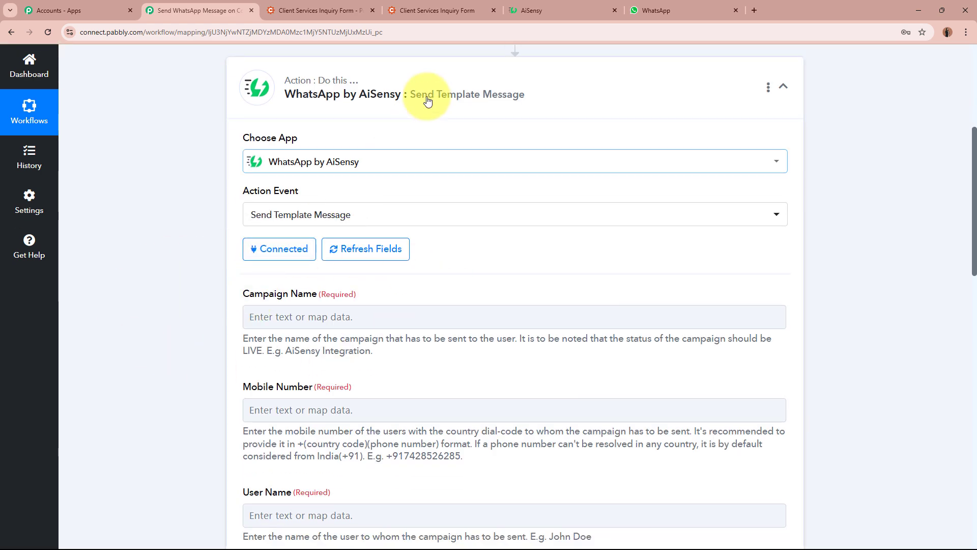
pyautogui.click(545, 12)
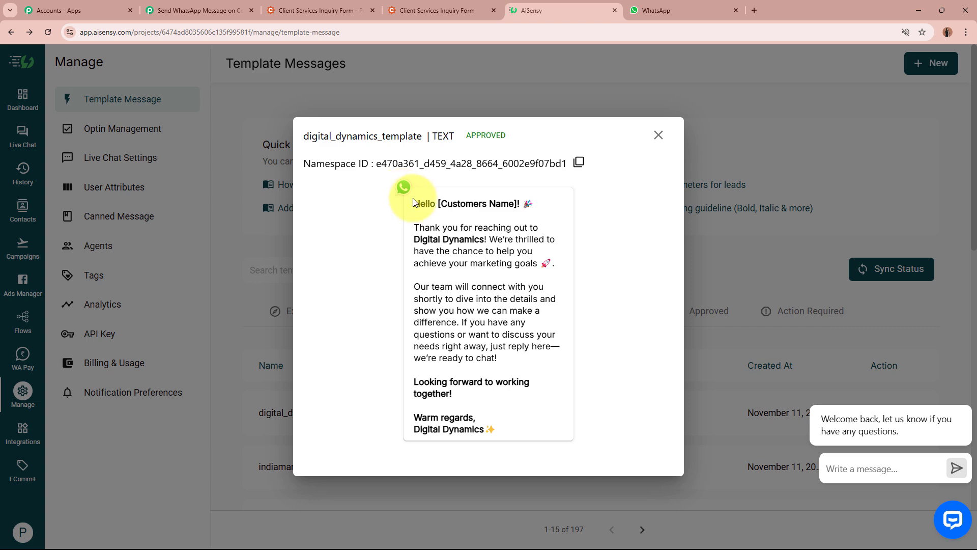
pyautogui.moveTo(413, 203); pyautogui.dragTo(563, 460)
pyautogui.click(565, 452)
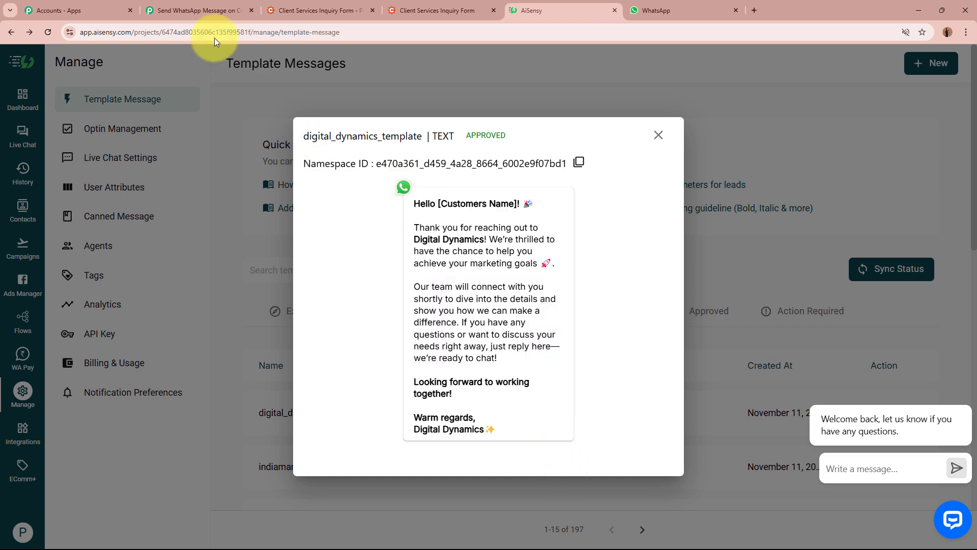
pyautogui.click(198, 10)
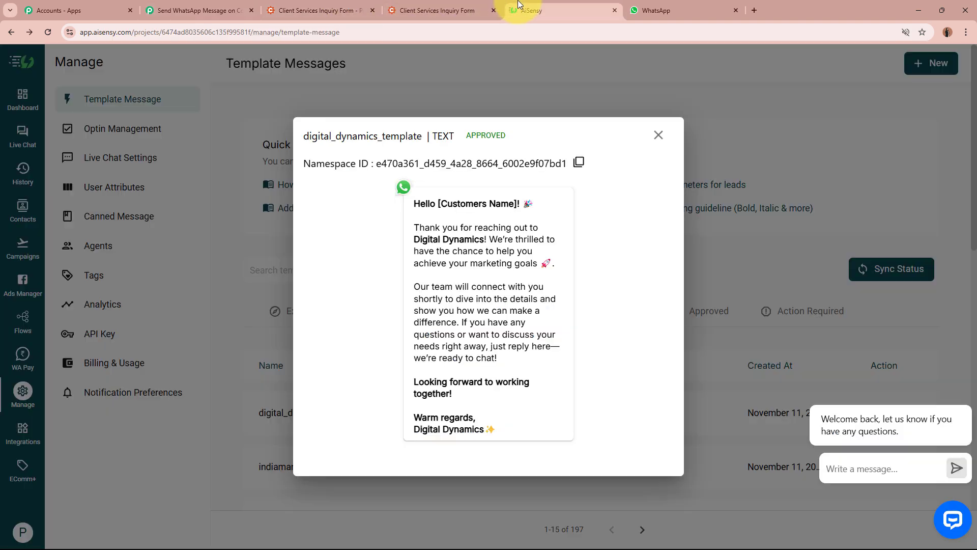
pyautogui.click(554, 10)
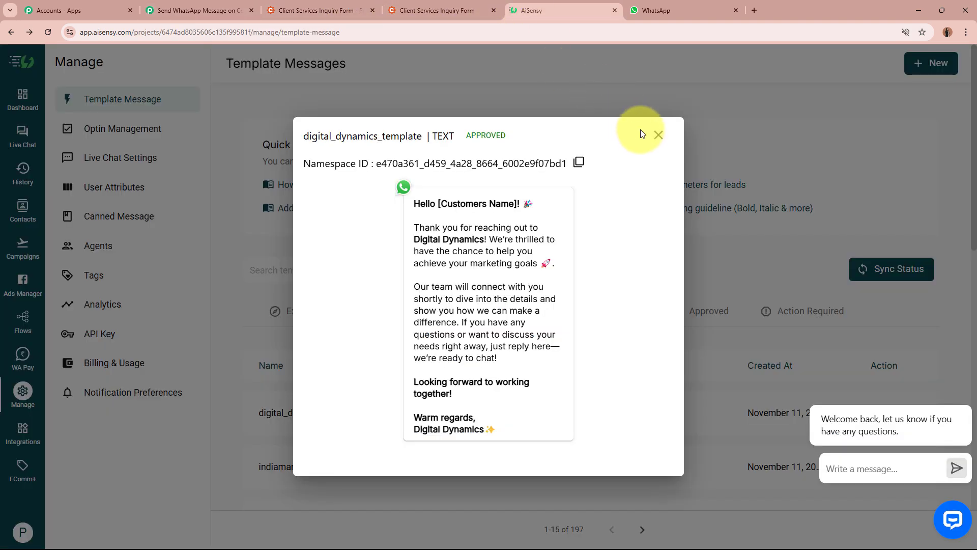
pyautogui.click(657, 135)
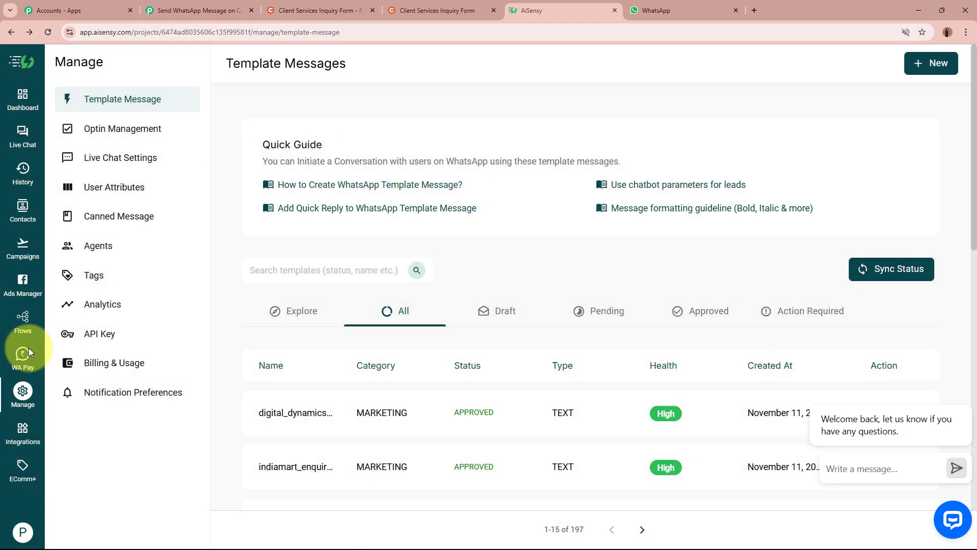
# Launch a new AiSensy API campaign named Digital Dynamics Message
pyautogui.click(20, 245)
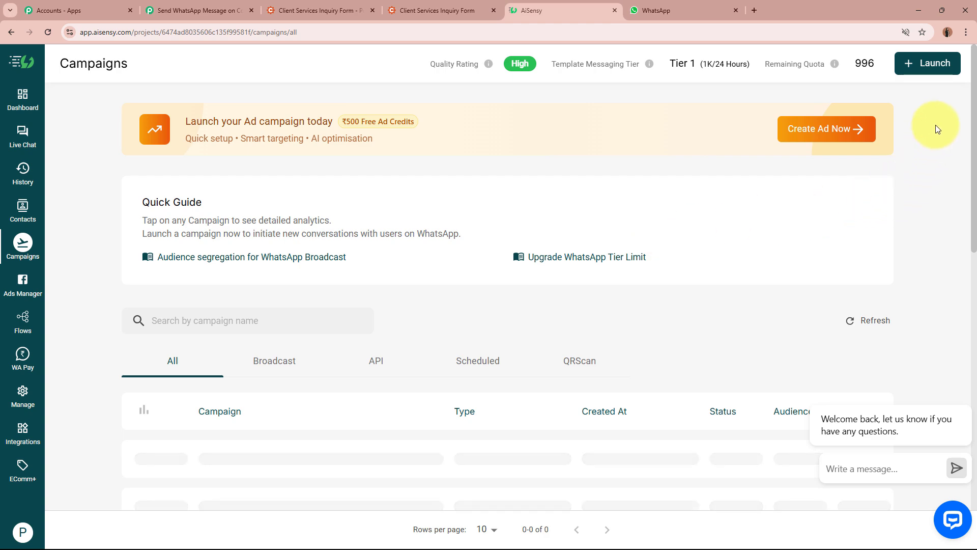
pyautogui.click(935, 66)
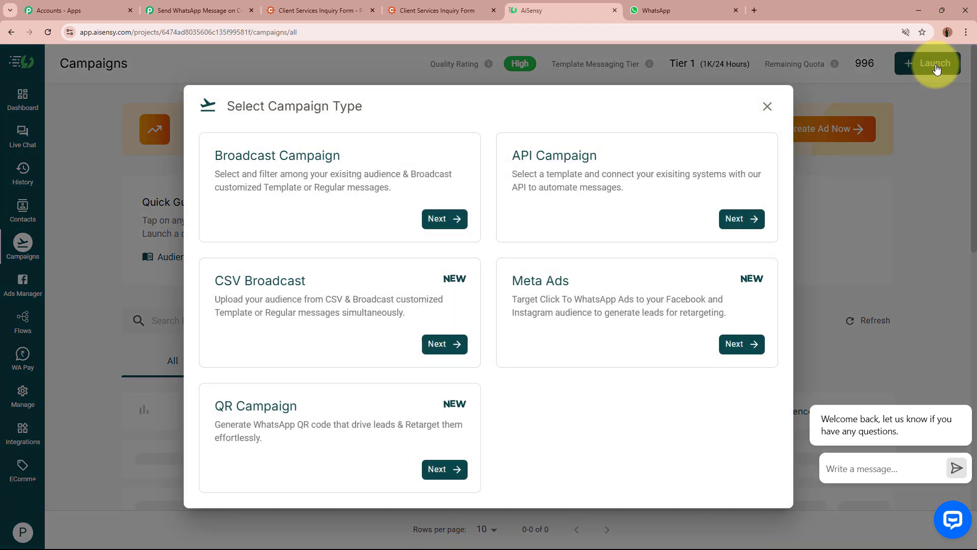
pyautogui.click(656, 201)
pyautogui.click(263, 321)
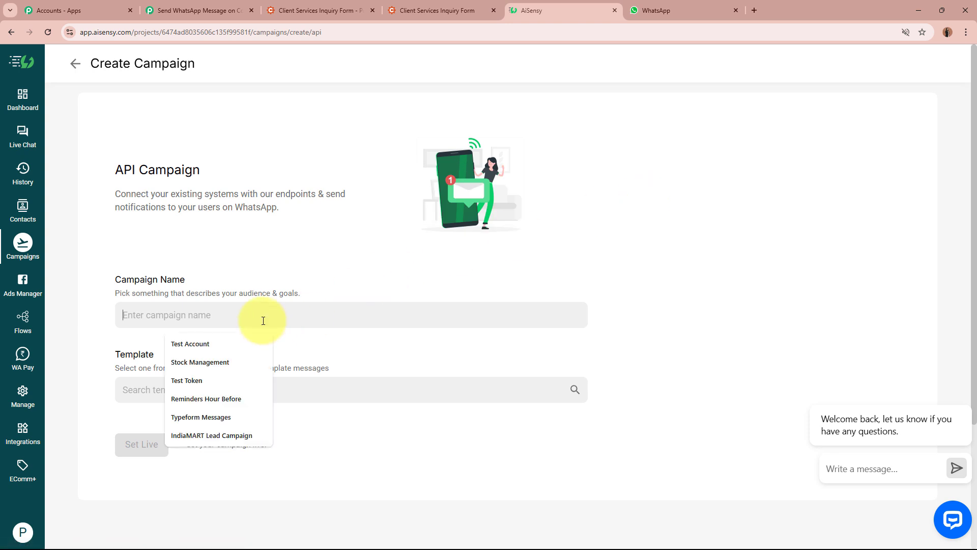
pyautogui.hotkey('ctrl', 'v')
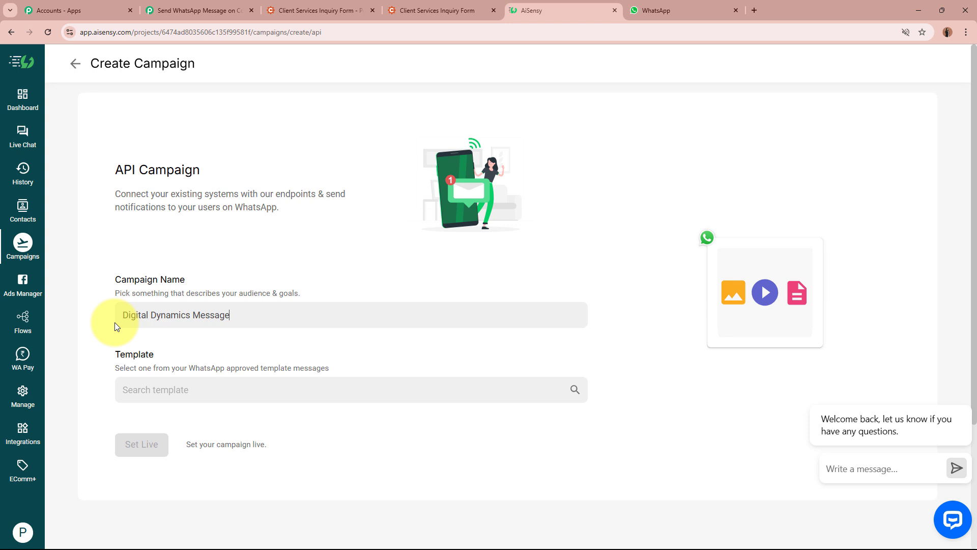
pyautogui.tripleClick(213, 317)
pyautogui.hotkey('ctrl', 'c')
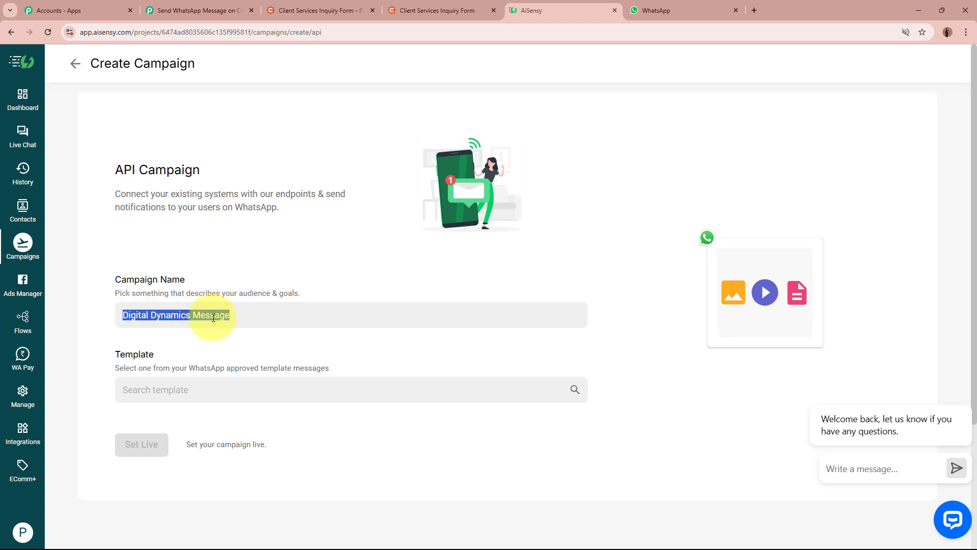
# Select digital_dynamics_template, set the campaign live, and open its overview
pyautogui.click(205, 396)
pyautogui.write('d')
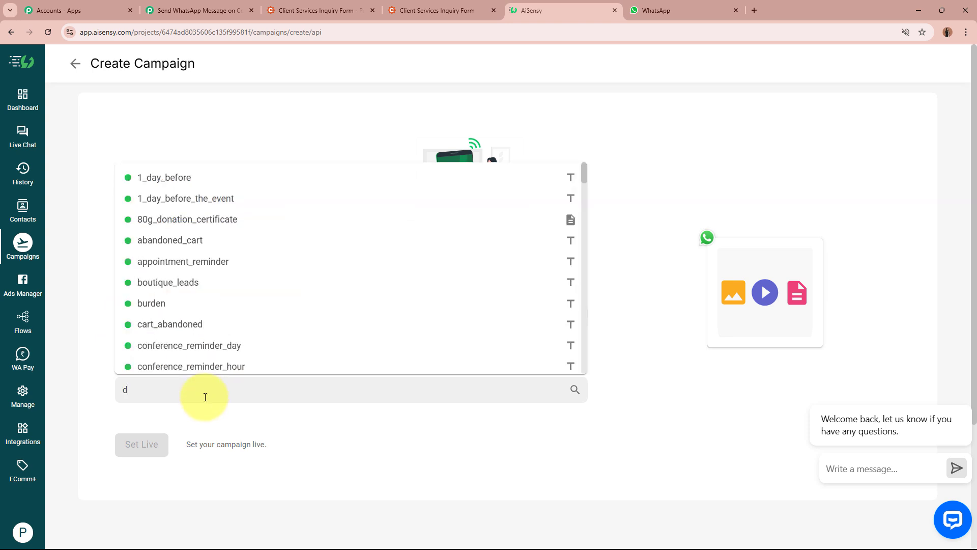
pyautogui.write('ig')
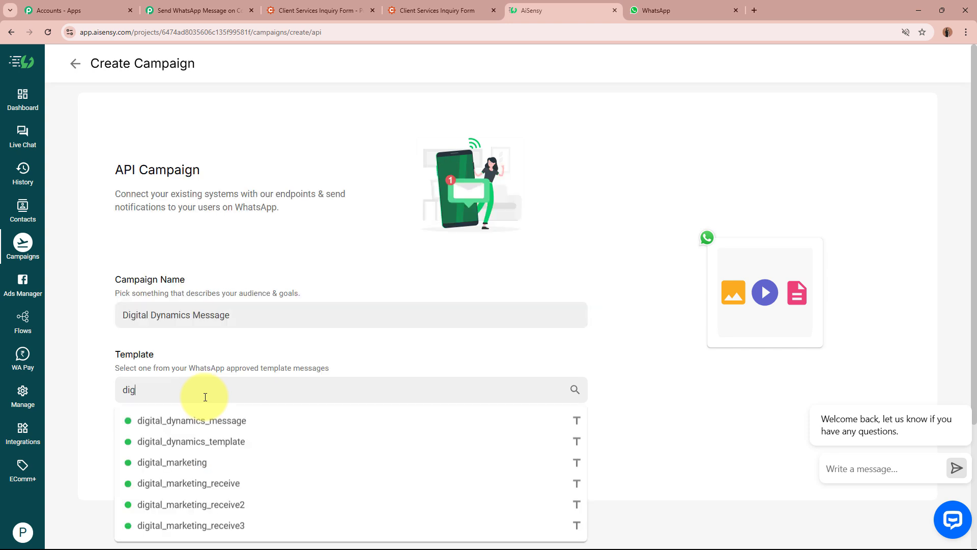
pyautogui.click(199, 440)
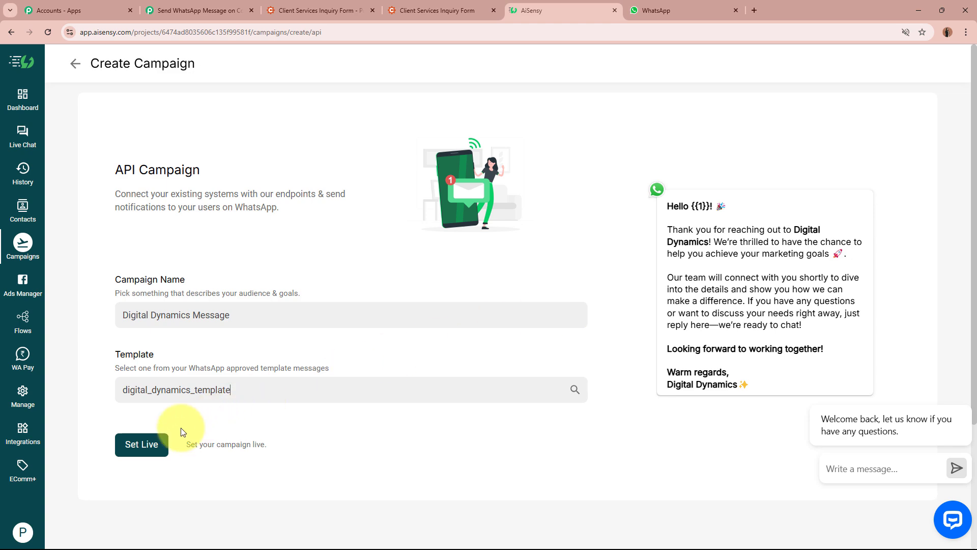
pyautogui.click(142, 445)
pyautogui.click(143, 460)
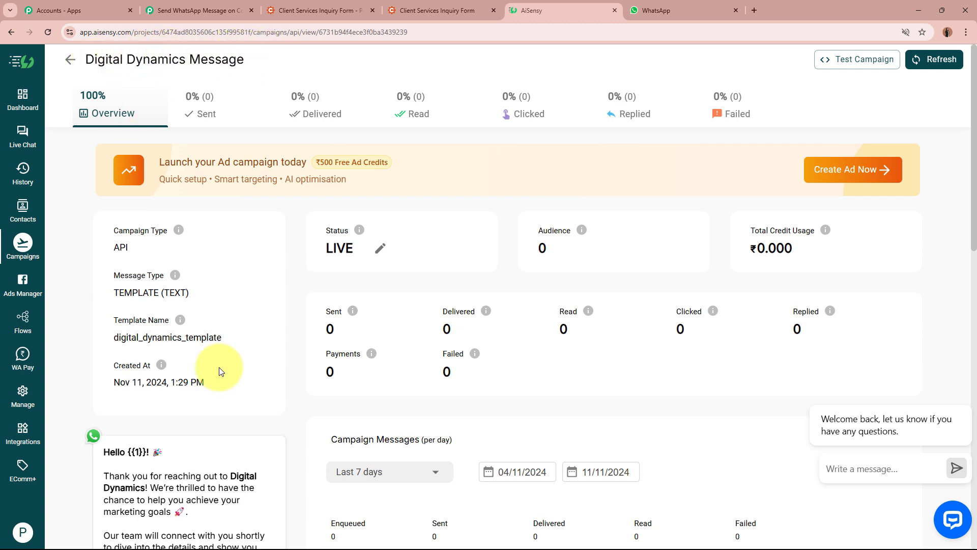
# Paste Digital Dynamics Message into the AiSensy action's Campaign Name field
pyautogui.click(204, 10)
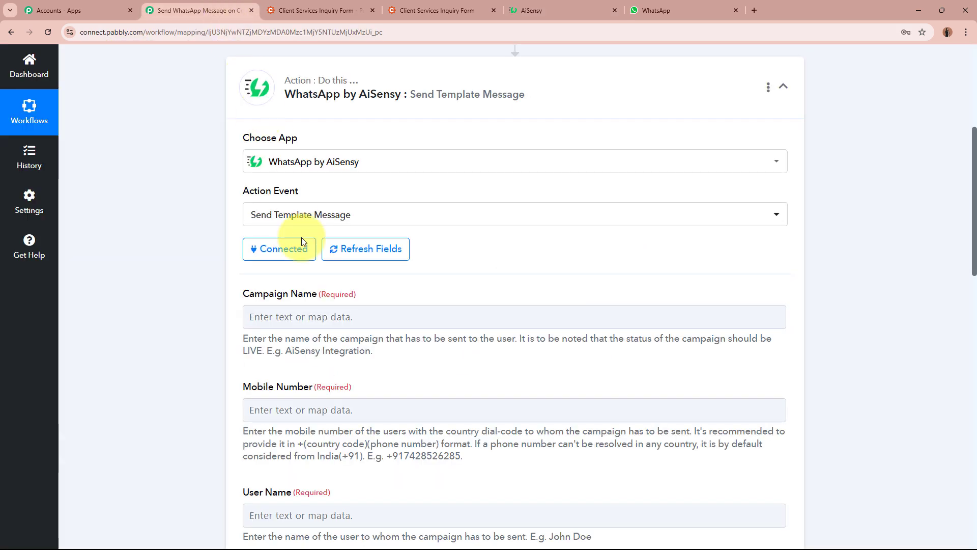
pyautogui.click(311, 315)
pyautogui.hotkey('ctrl', 'v')
pyautogui.click(158, 335)
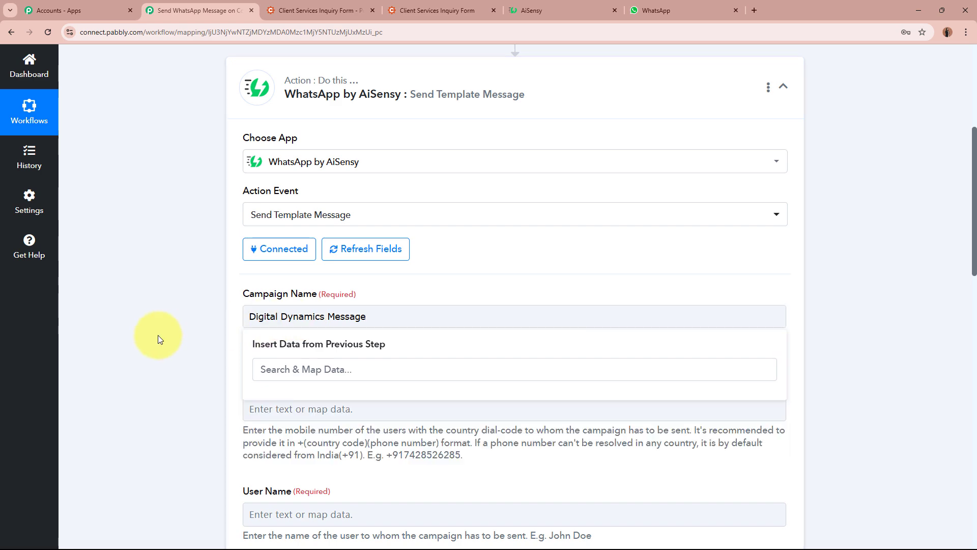
pyautogui.scroll(-4, 158, 335)
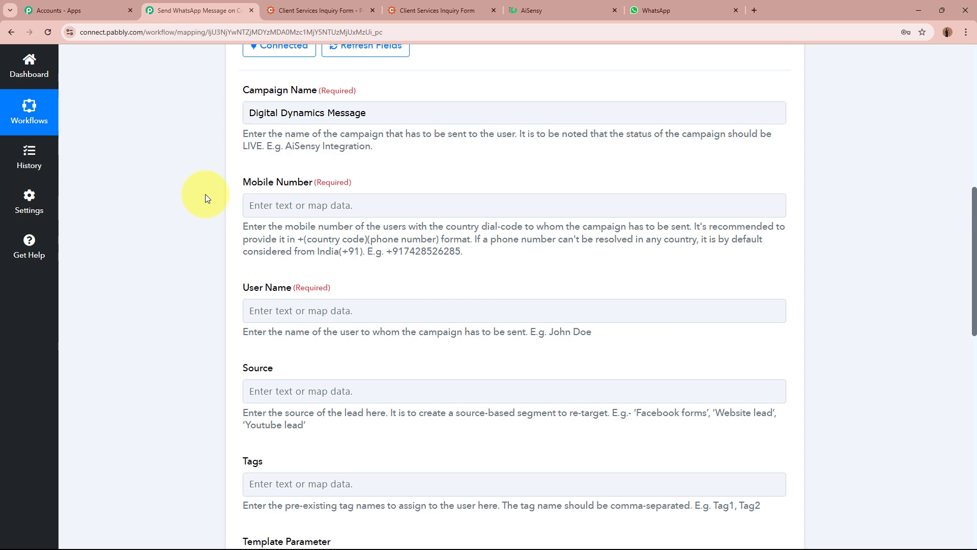
pyautogui.scroll(10, 206, 194)
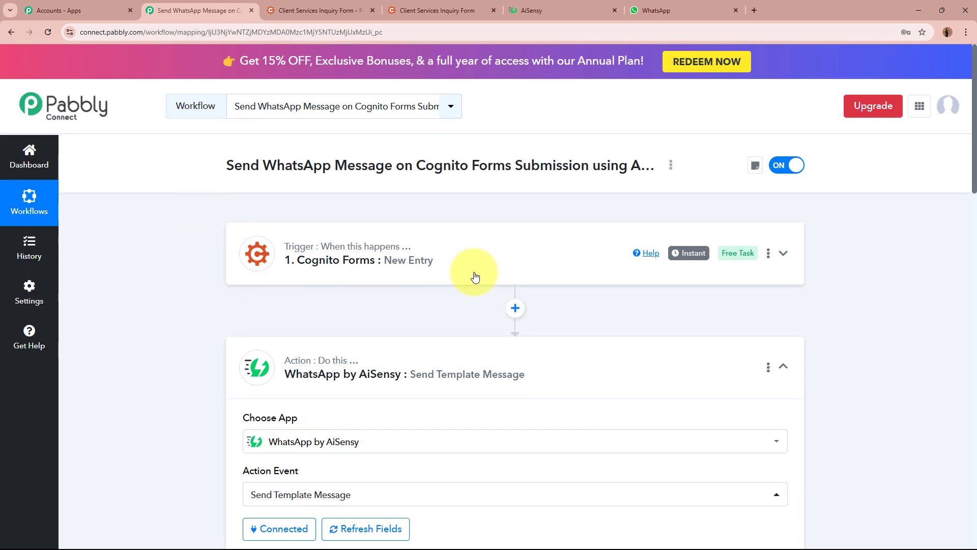
pyautogui.scroll(-8, 142, 331)
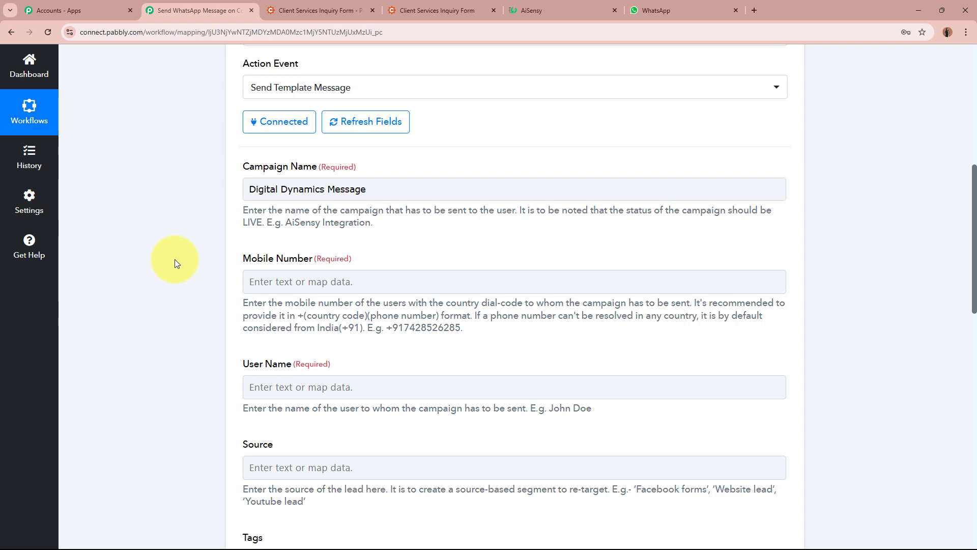
pyautogui.scroll(5, 175, 258)
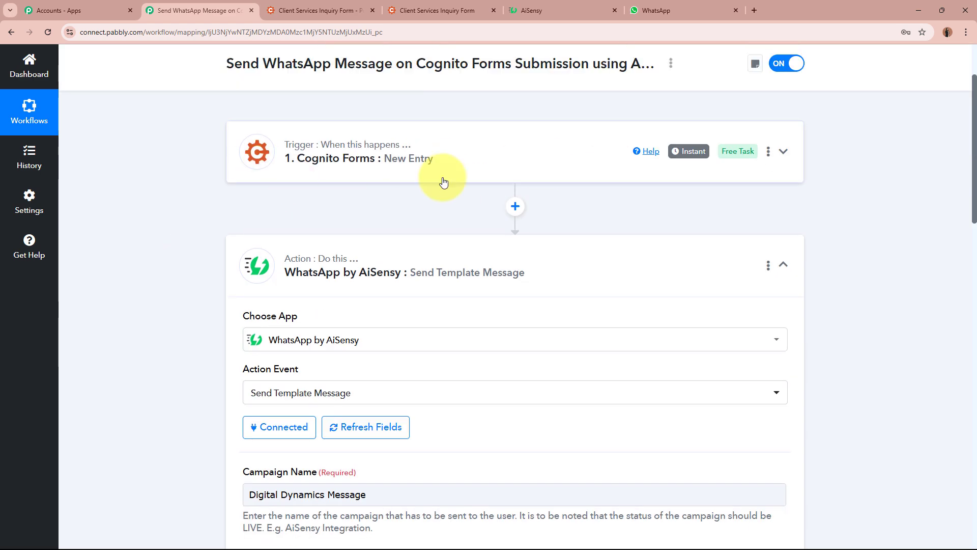
pyautogui.scroll(-5, 114, 245)
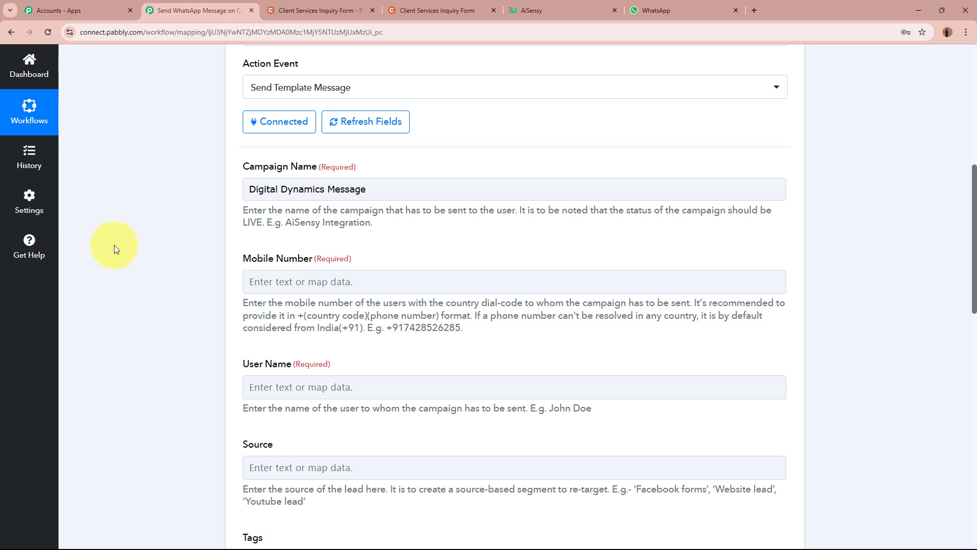
# Map the Cognito Forms entry's Phone field into Mobile Number
pyautogui.click(375, 283)
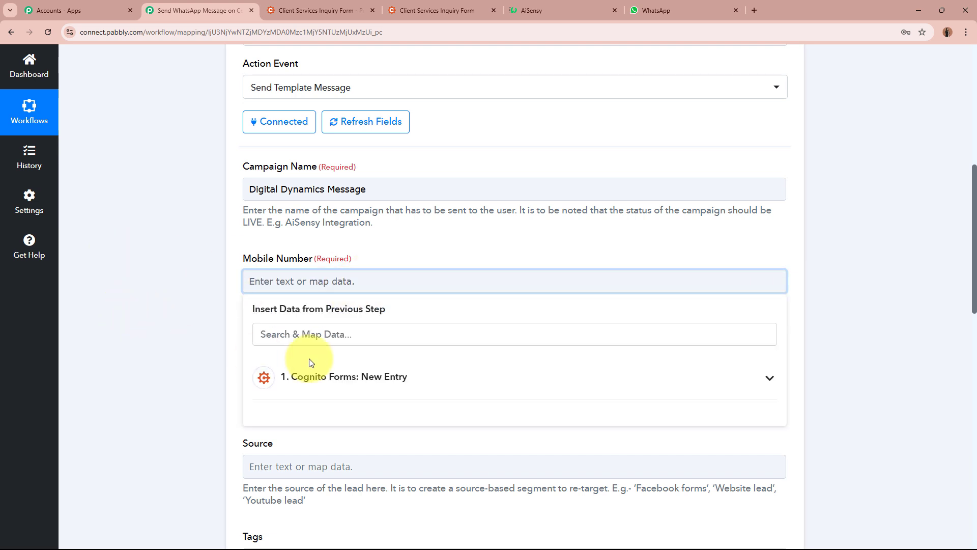
pyautogui.click(422, 385)
pyautogui.scroll(-2, 157, 382)
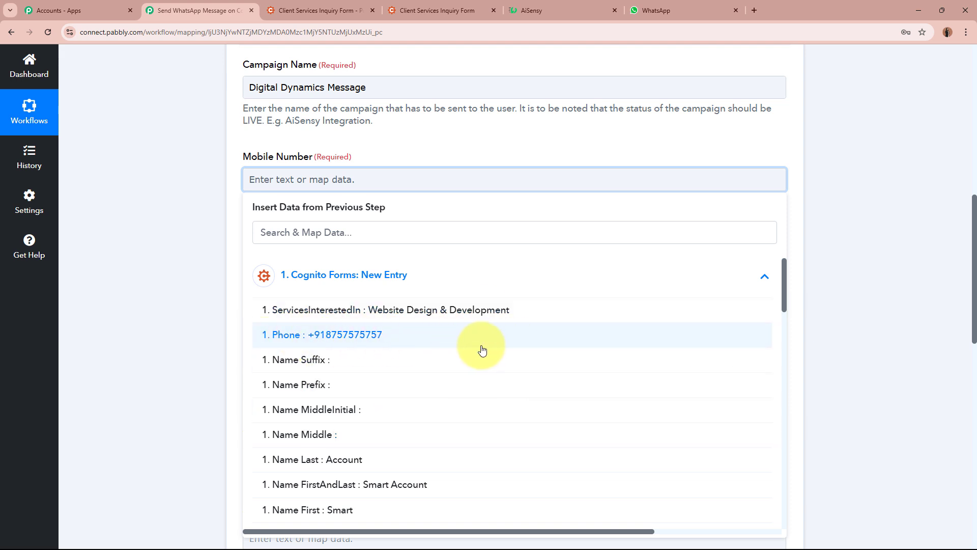
pyautogui.click(404, 341)
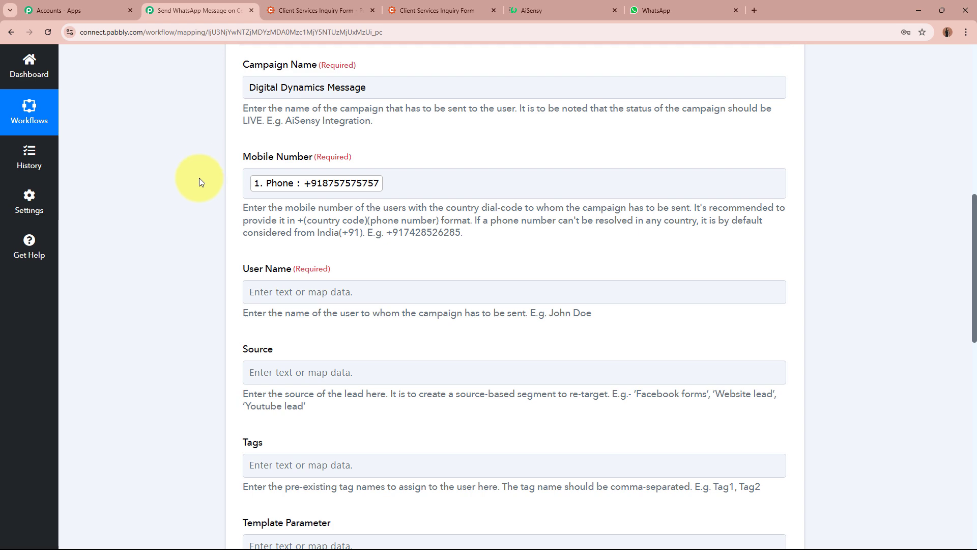
pyautogui.scroll(8, 200, 198)
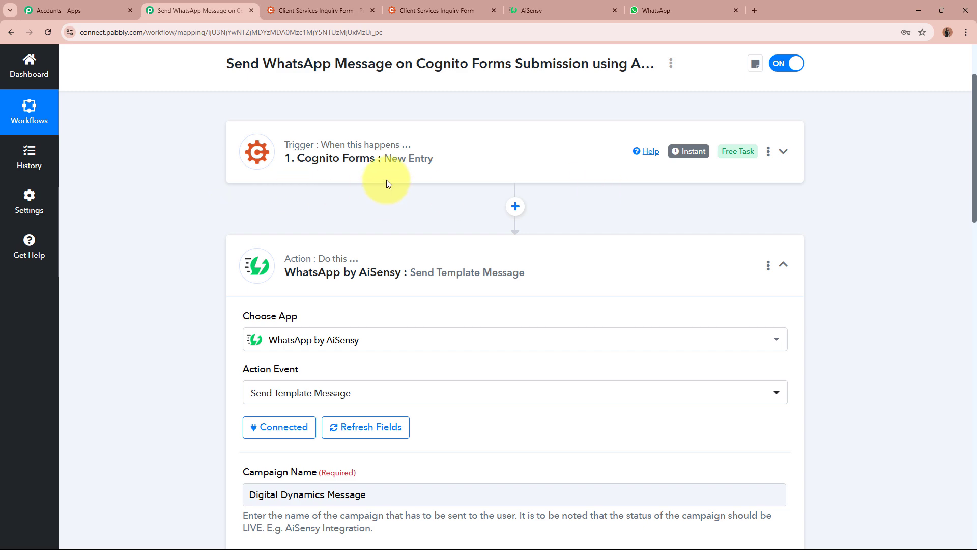
pyautogui.scroll(-6, 133, 279)
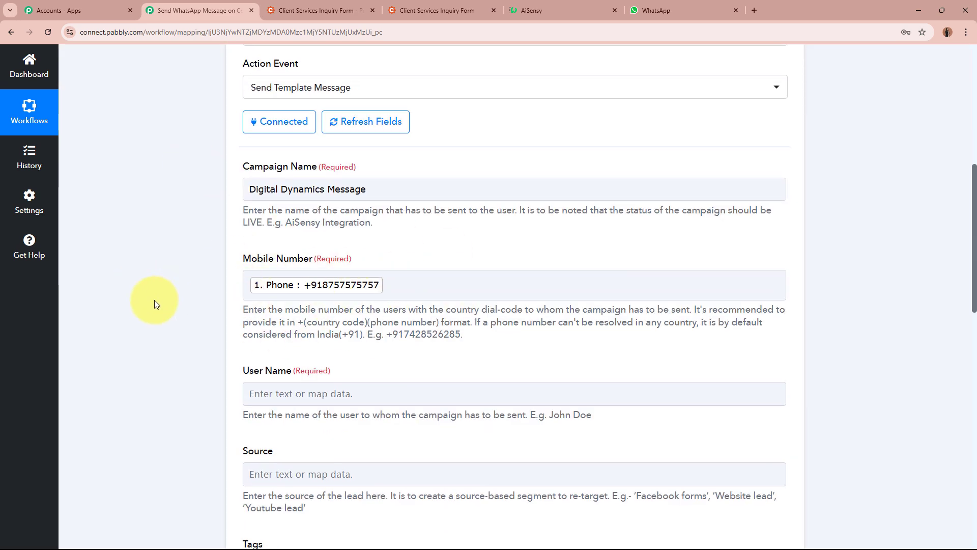
pyautogui.scroll(-4, 155, 300)
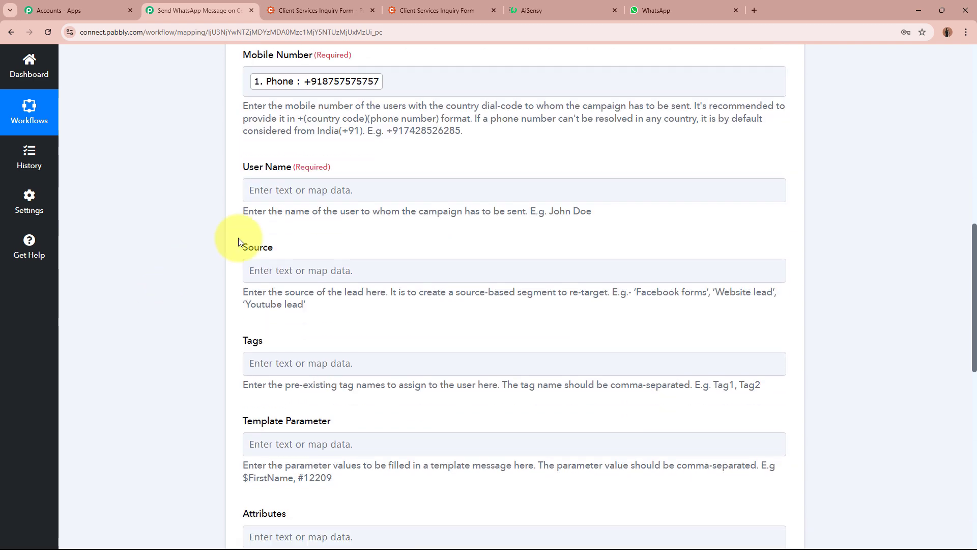
# Fill User Name with the form's Name First and Name Last fields
pyautogui.moveTo(243, 213); pyautogui.dragTo(523, 207)
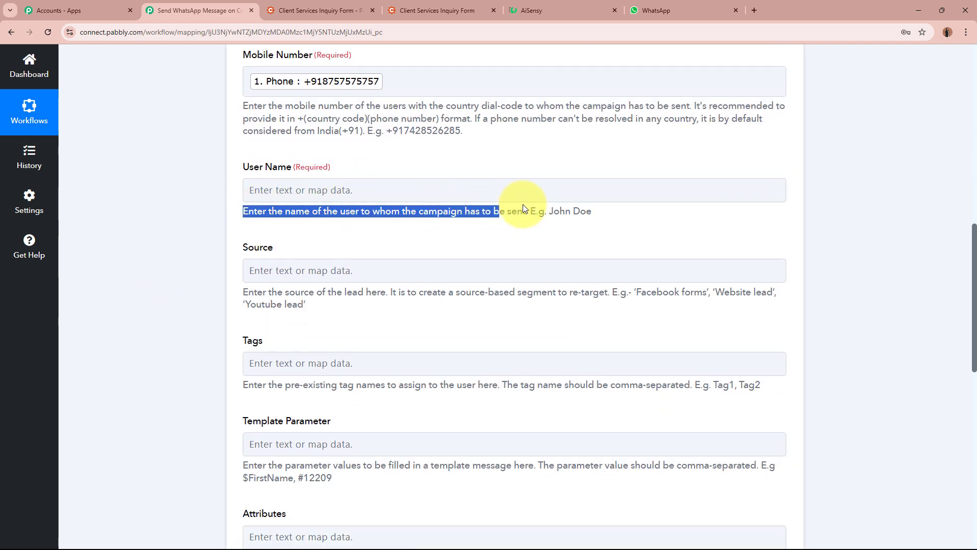
pyautogui.click(336, 185)
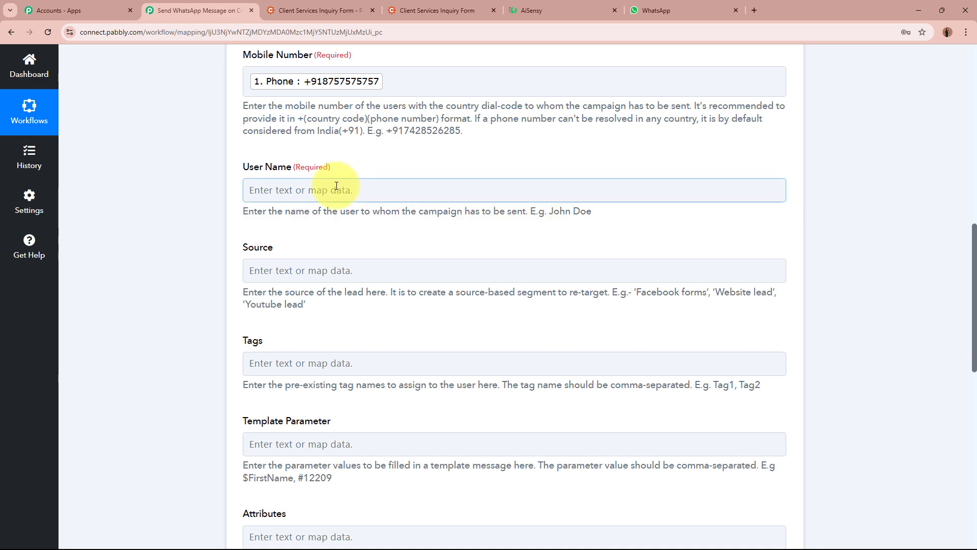
pyautogui.scroll(2, 336, 186)
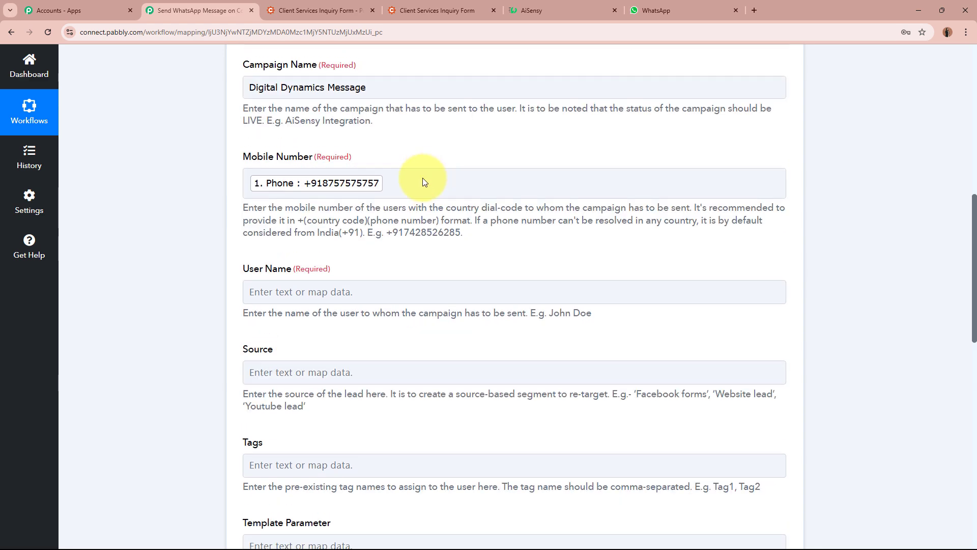
pyautogui.click(335, 293)
pyautogui.click(359, 391)
pyautogui.scroll(-3, 386, 486)
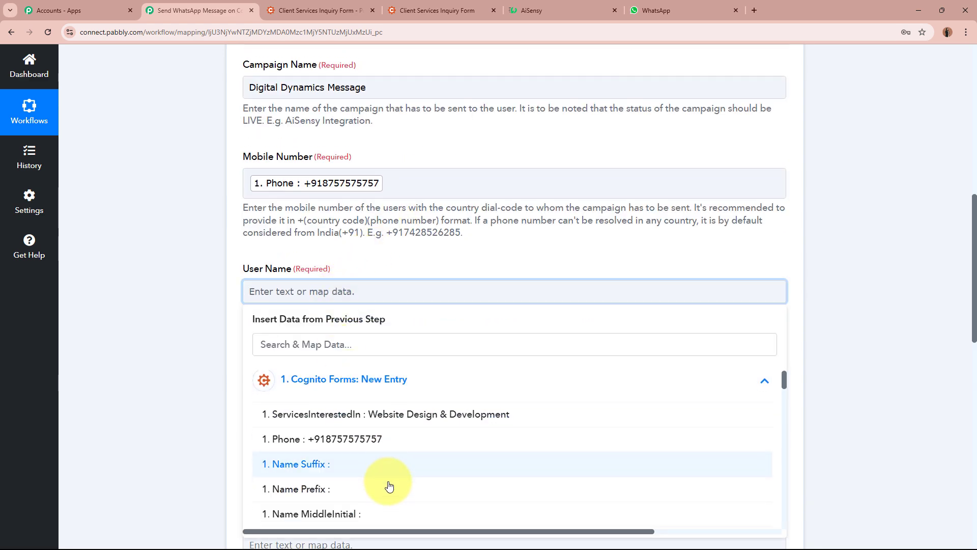
pyautogui.click(366, 520)
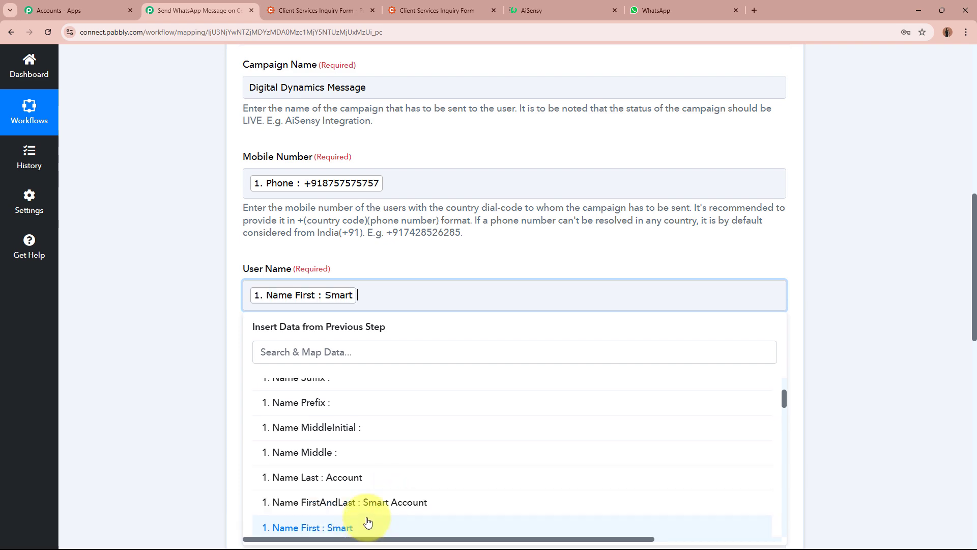
pyautogui.click(382, 477)
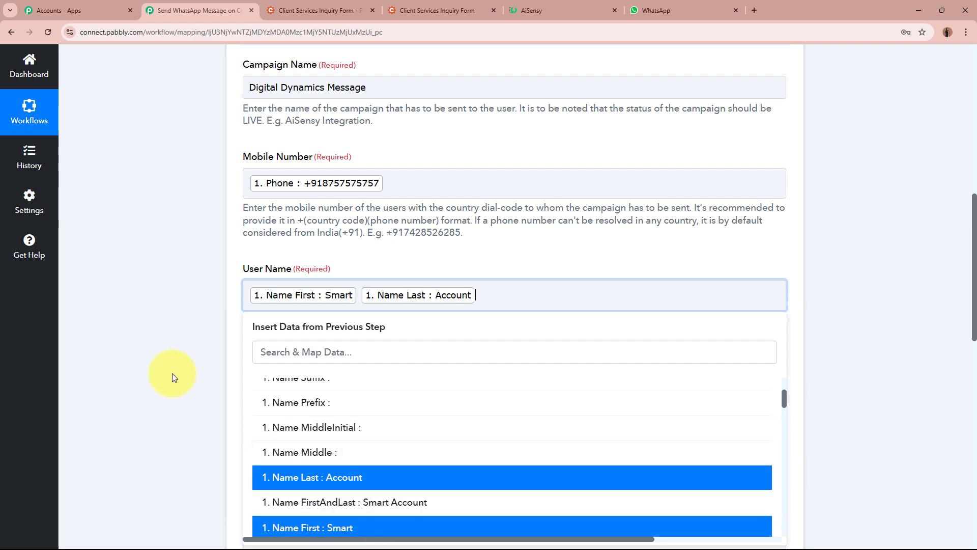
pyautogui.click(106, 293)
# Scroll down to point out the Template Parameter field
pyautogui.scroll(-4, 106, 289)
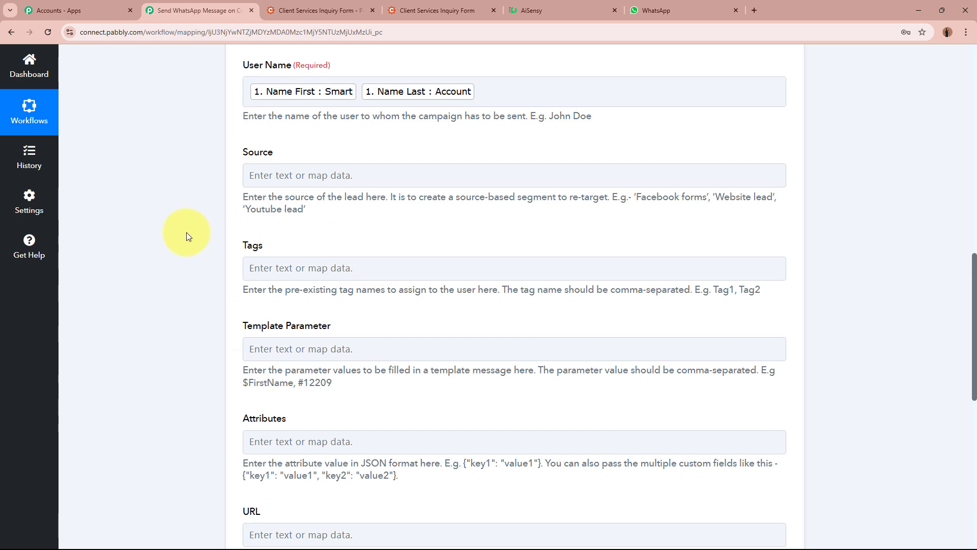
pyautogui.scroll(-2, 186, 232)
pyautogui.moveTo(240, 227); pyautogui.dragTo(387, 227)
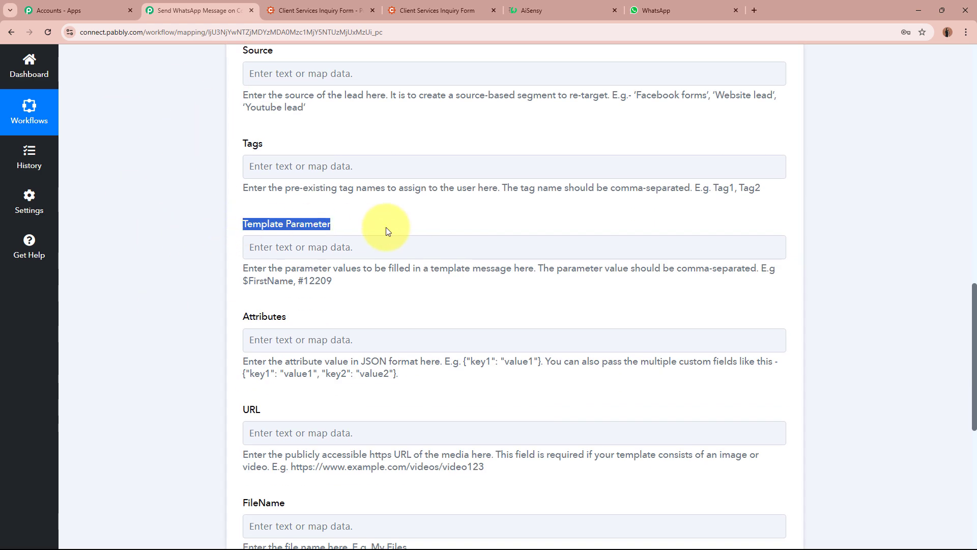
pyautogui.click(96, 232)
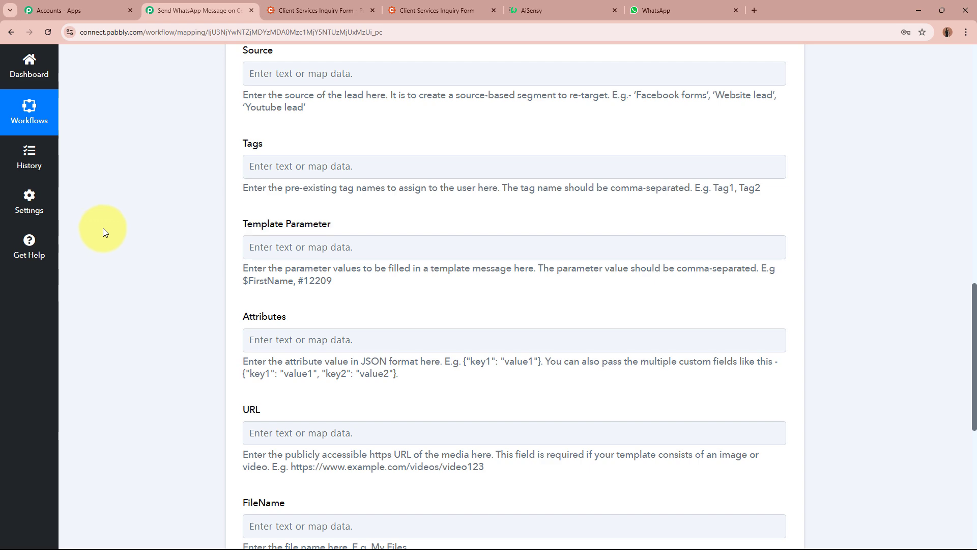
pyautogui.click(560, 11)
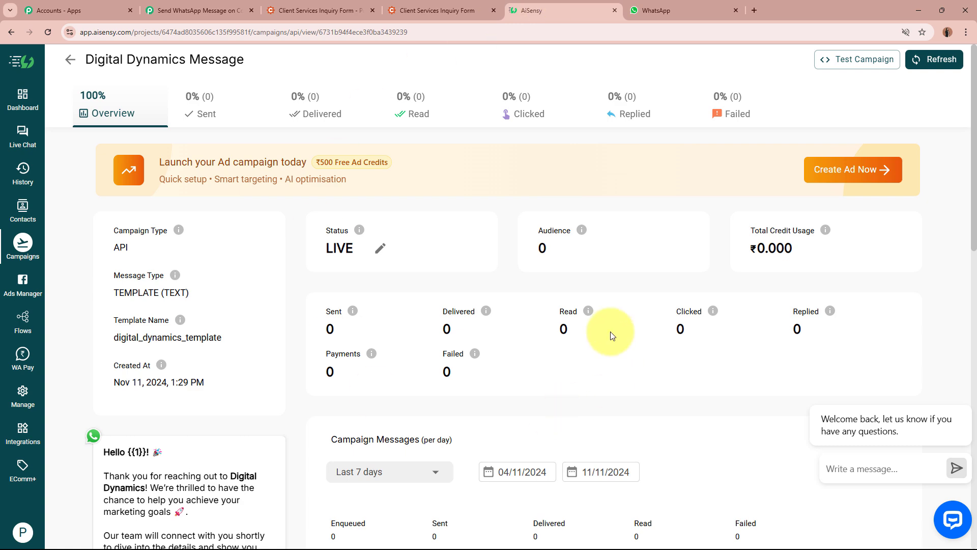
pyautogui.scroll(-4, 356, 285)
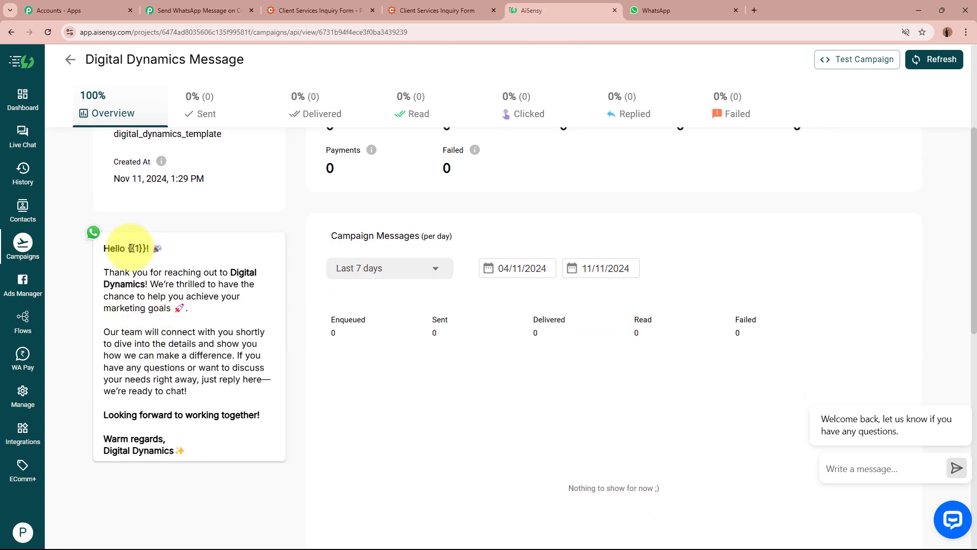
pyautogui.moveTo(127, 249); pyautogui.dragTo(147, 249)
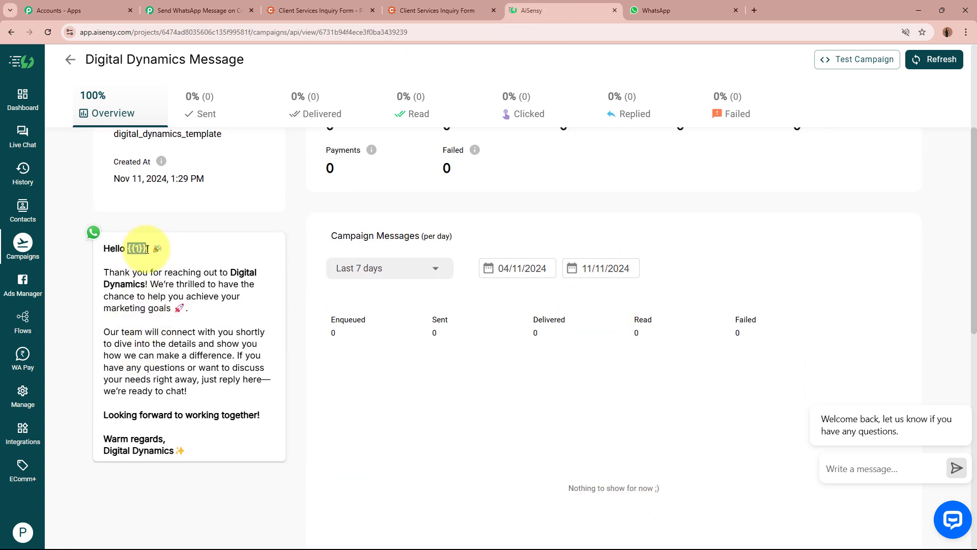
pyautogui.click(147, 249)
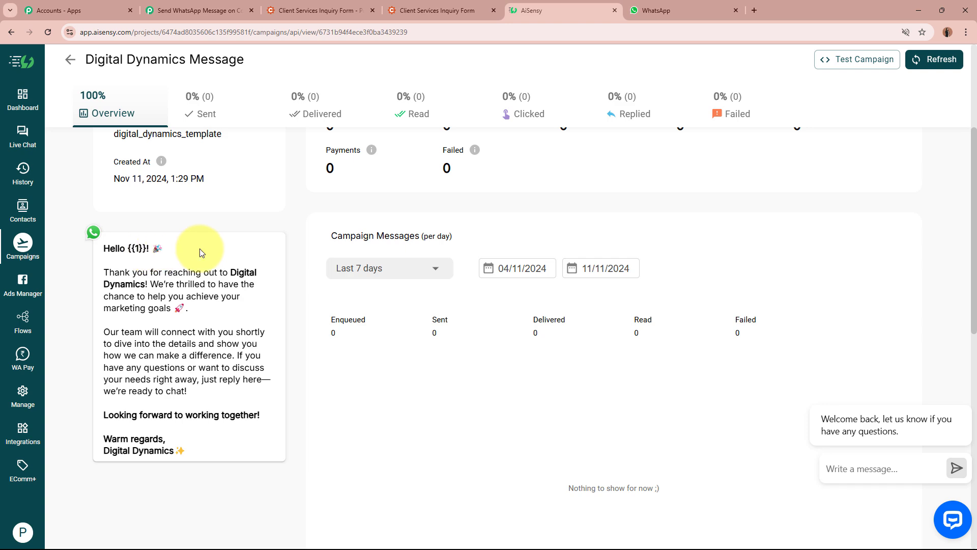
pyautogui.click(203, 10)
# Insert the Cognito Forms Name First and Name Last fields into Template Parameter for the {{1}} placeholder
pyautogui.click(246, 237)
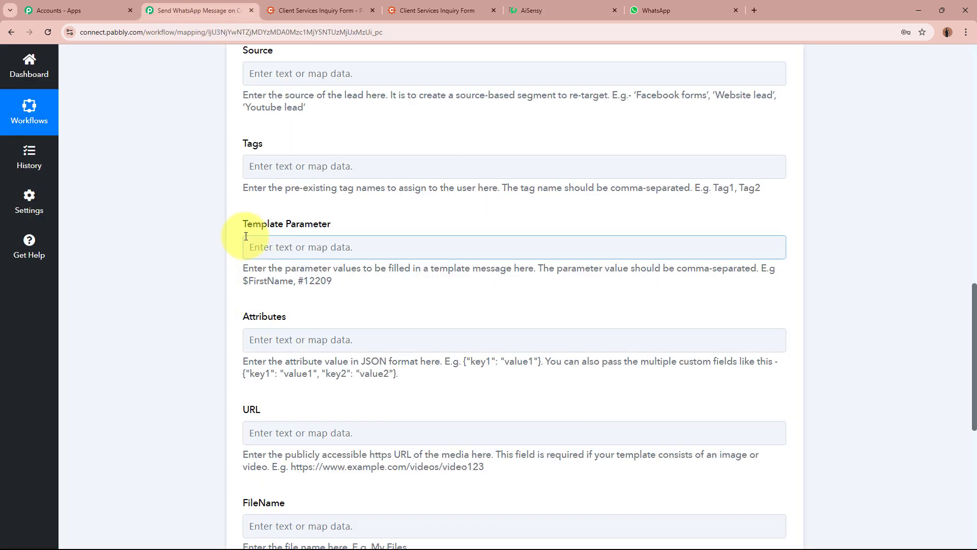
pyautogui.click(364, 246)
pyautogui.click(414, 351)
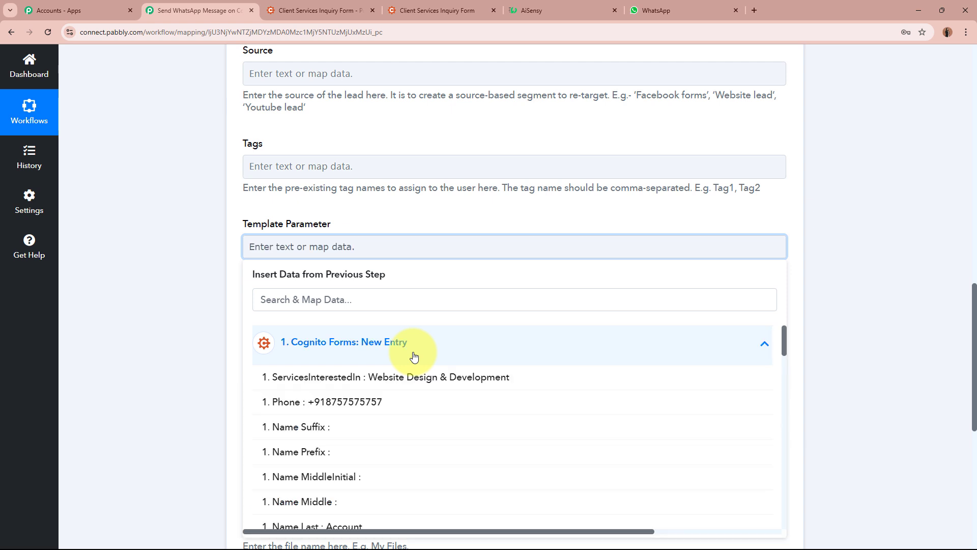
pyautogui.scroll(-2, 414, 356)
pyautogui.click(384, 482)
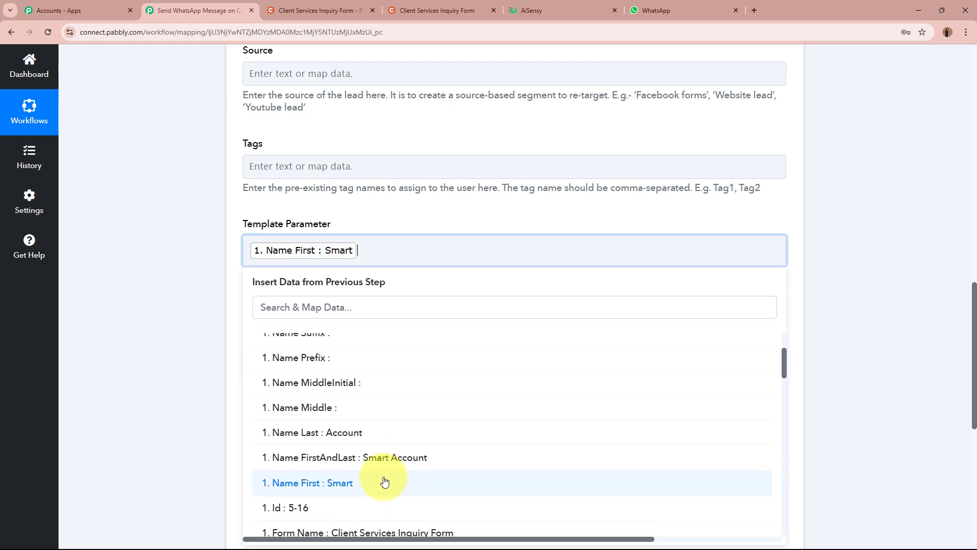
pyautogui.click(378, 435)
pyautogui.click(141, 303)
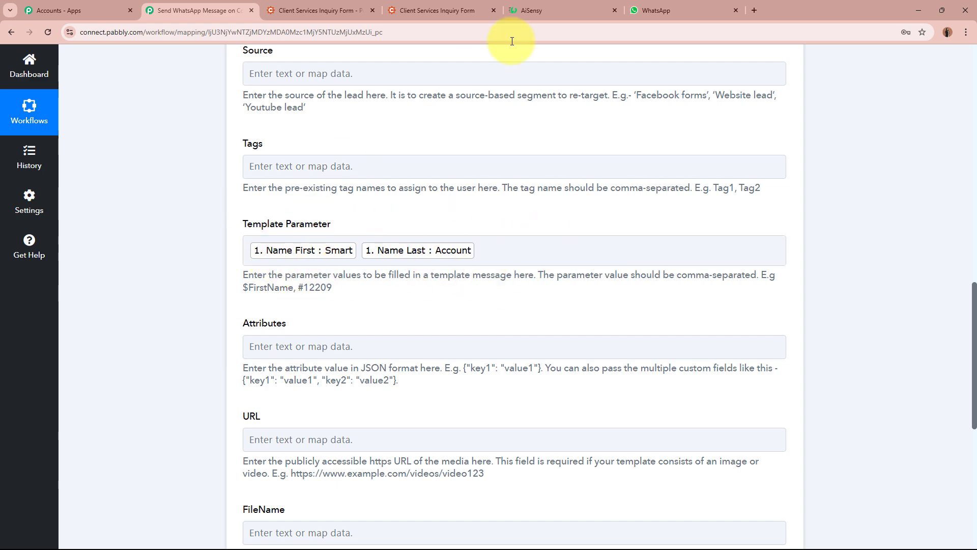
pyautogui.click(564, 6)
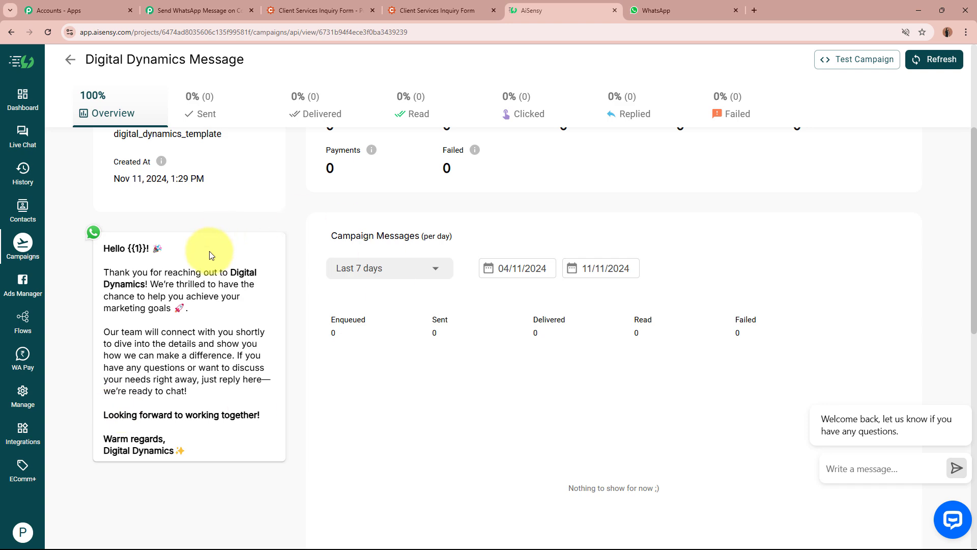
pyautogui.click(224, 10)
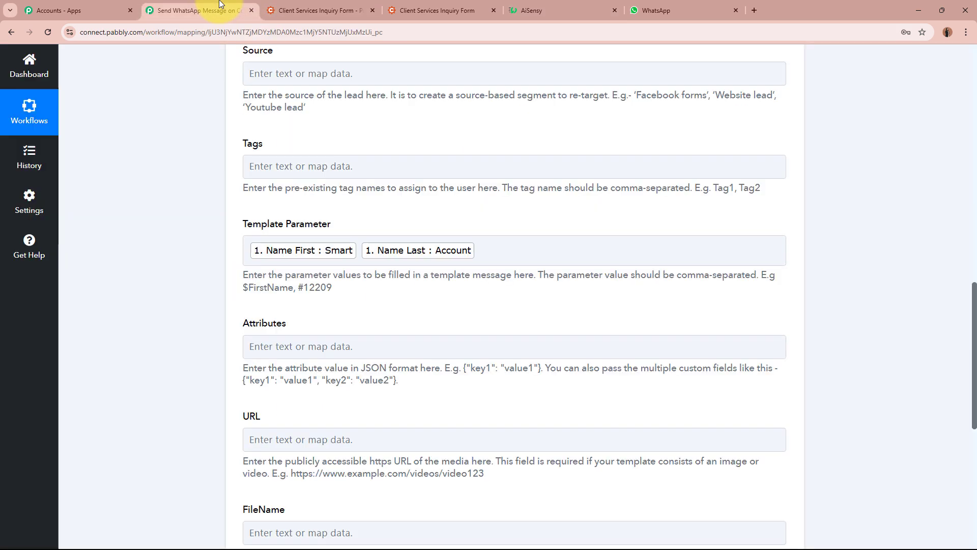
pyautogui.click(575, 250)
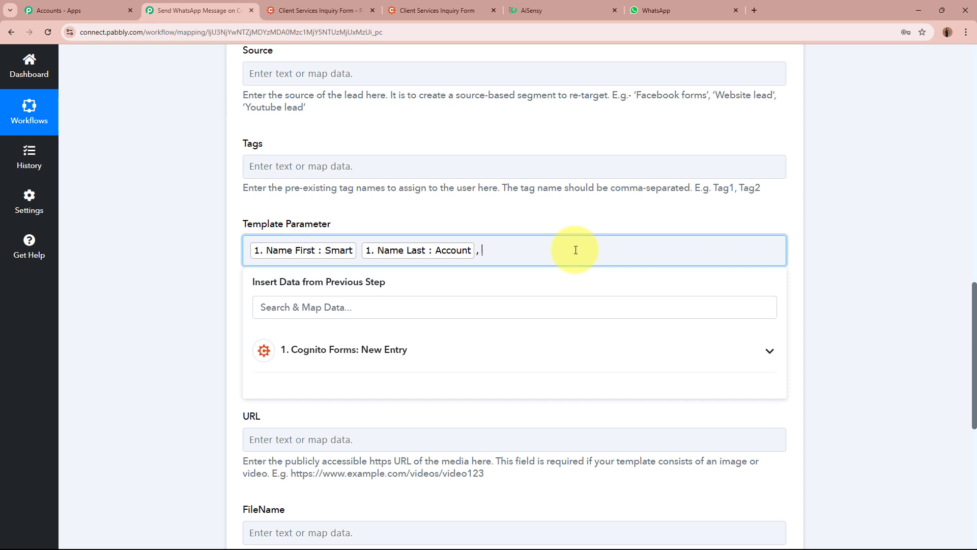
pyautogui.click(797, 305)
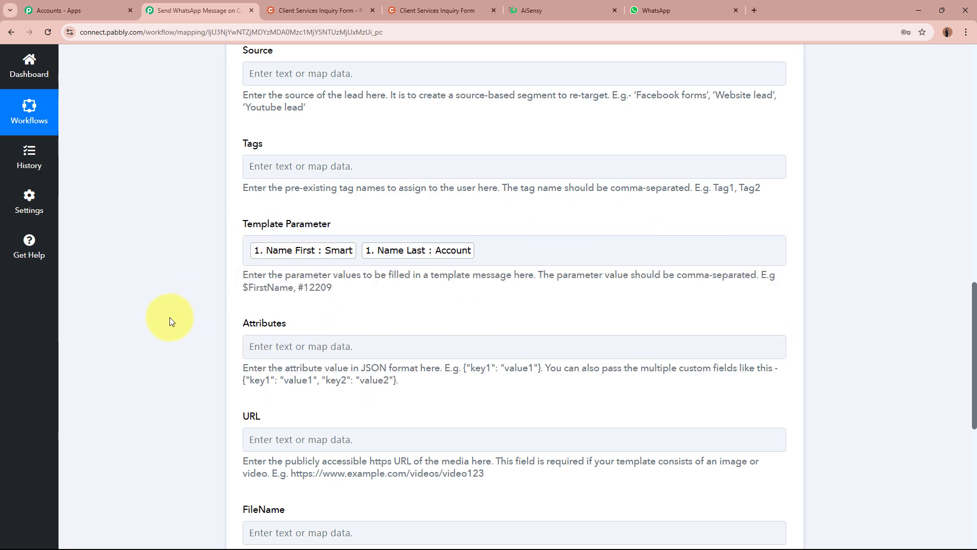
# Save and test-send the AiSensy action, confirming Success true and a returned submitted message id
pyautogui.scroll(-1, 170, 321)
pyautogui.scroll(-2, 170, 321)
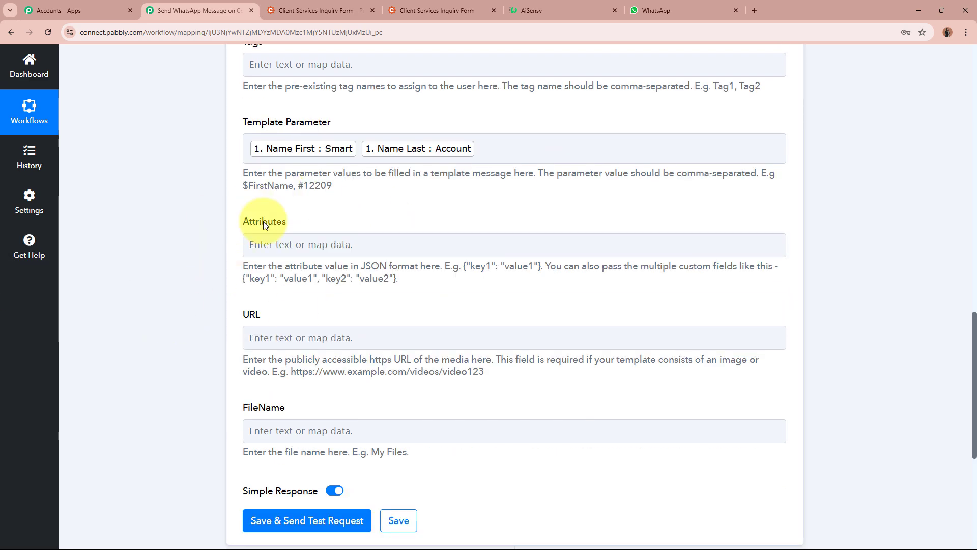
pyautogui.scroll(-2, 246, 220)
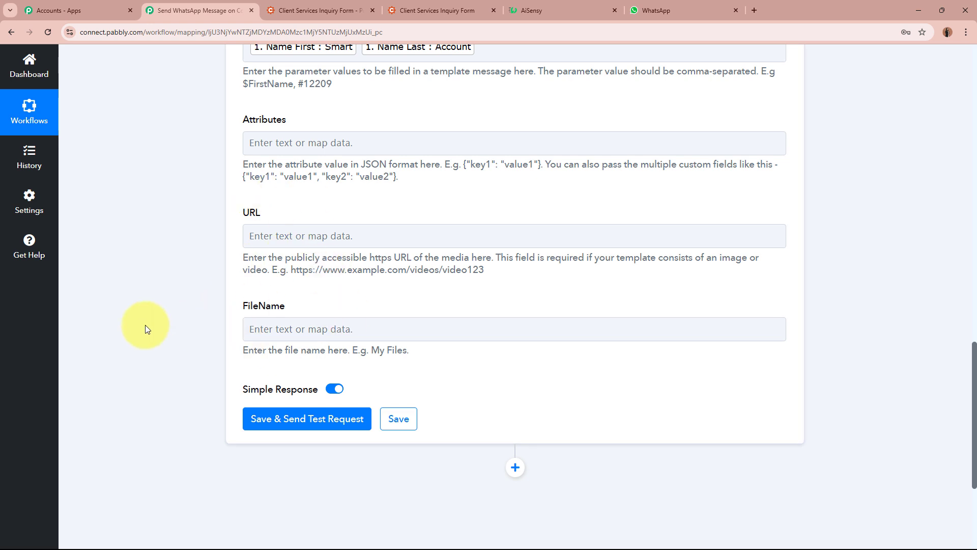
pyautogui.scroll(-2, 145, 322)
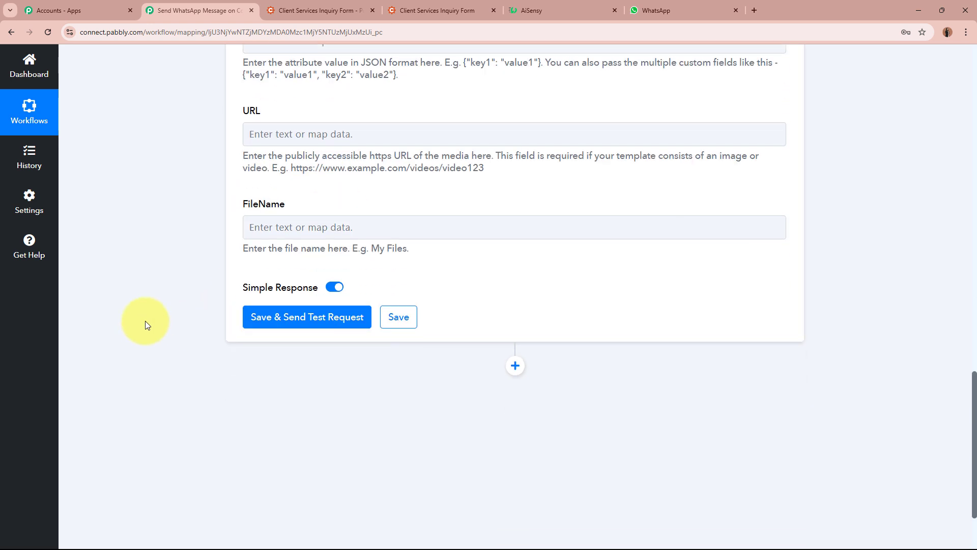
pyautogui.click(284, 319)
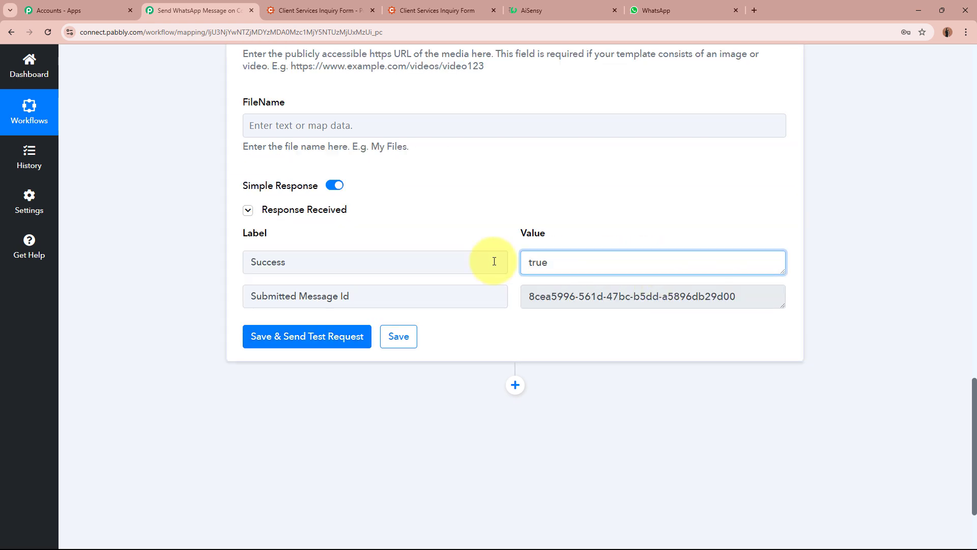
pyautogui.moveTo(494, 261); pyautogui.dragTo(454, 262)
pyautogui.moveTo(524, 295); pyautogui.dragTo(752, 338)
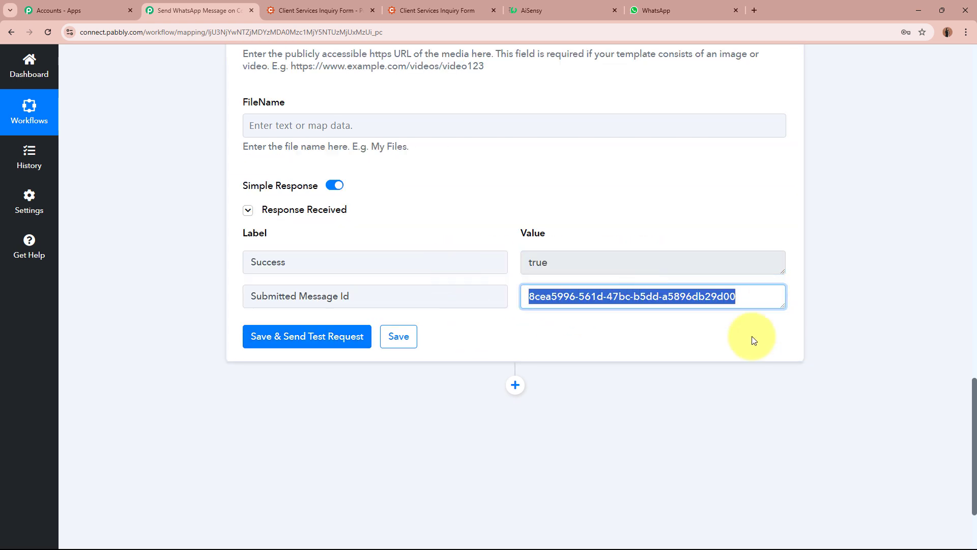
pyautogui.click(736, 349)
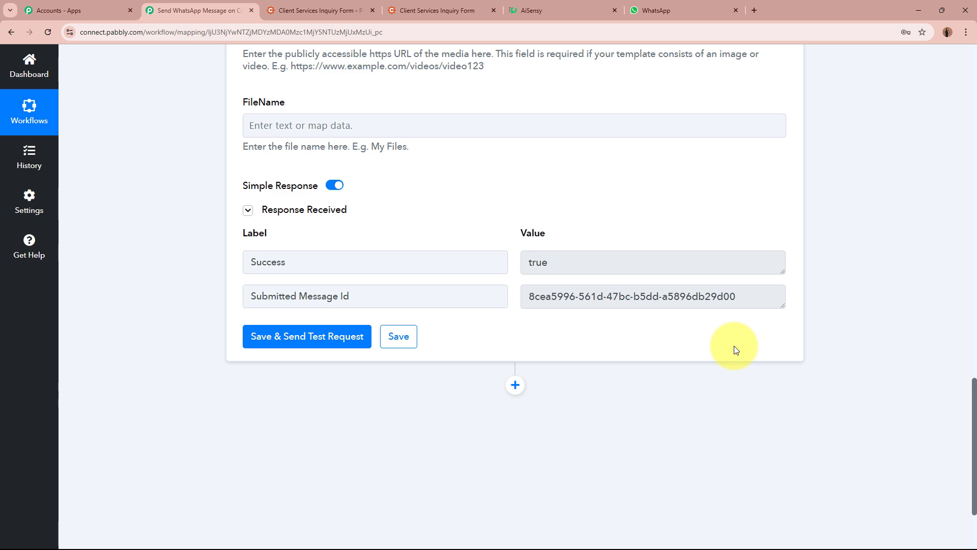
# Inspect the new 1:31 pm Digital Dynamics greeting in WhatsApp Web against the AiSensy campaign template
pyautogui.click(671, 10)
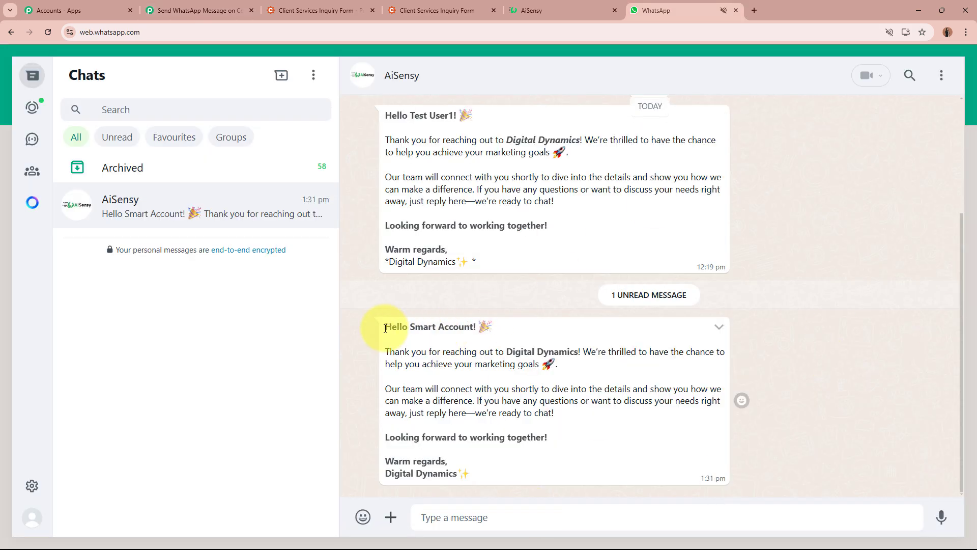
pyautogui.moveTo(384, 328); pyautogui.dragTo(499, 331)
pyautogui.click(500, 331)
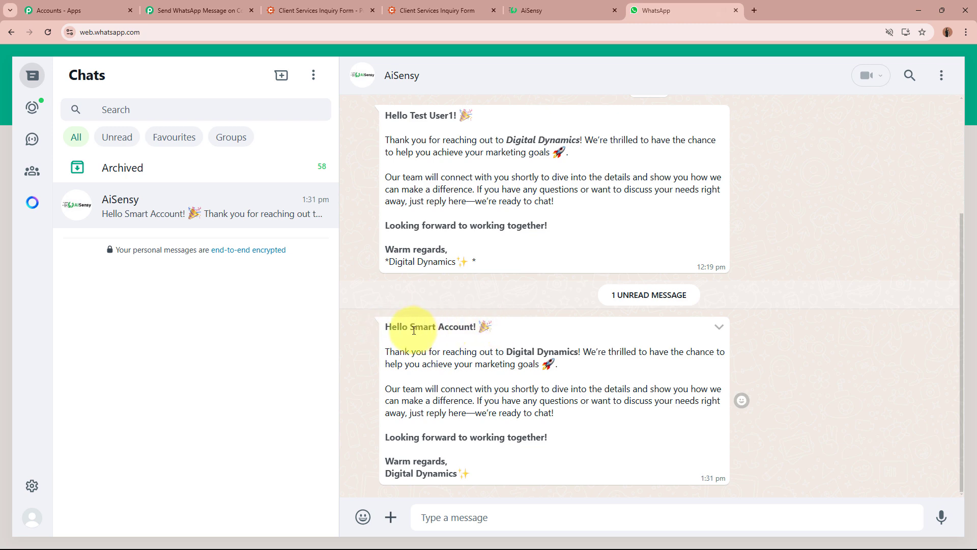
pyautogui.moveTo(409, 329); pyautogui.dragTo(485, 334)
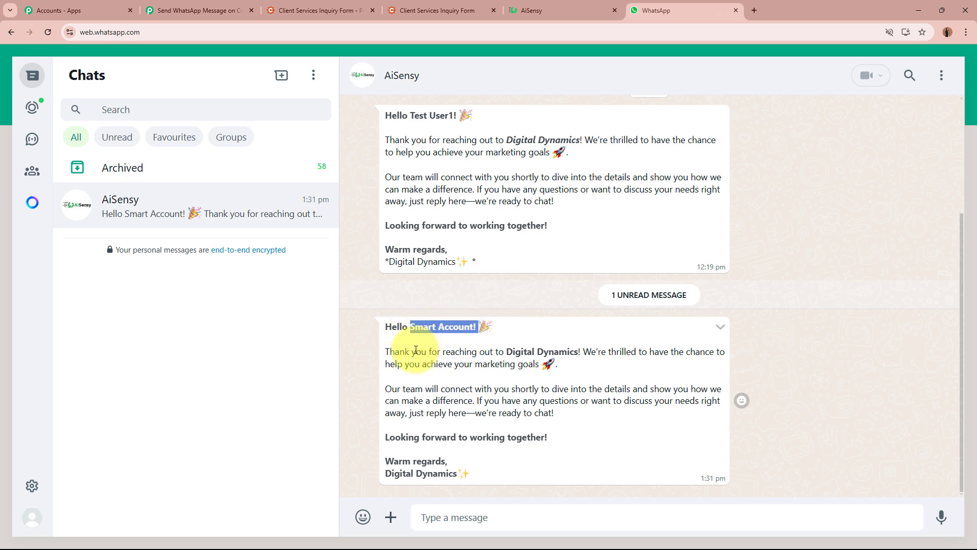
pyautogui.moveTo(386, 346); pyautogui.dragTo(500, 487)
pyautogui.click(508, 435)
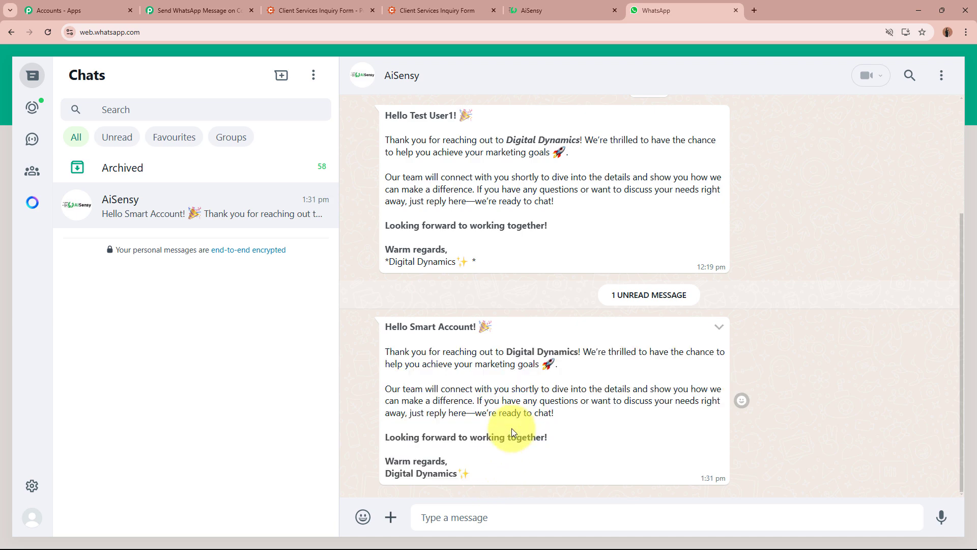
pyautogui.click(542, 6)
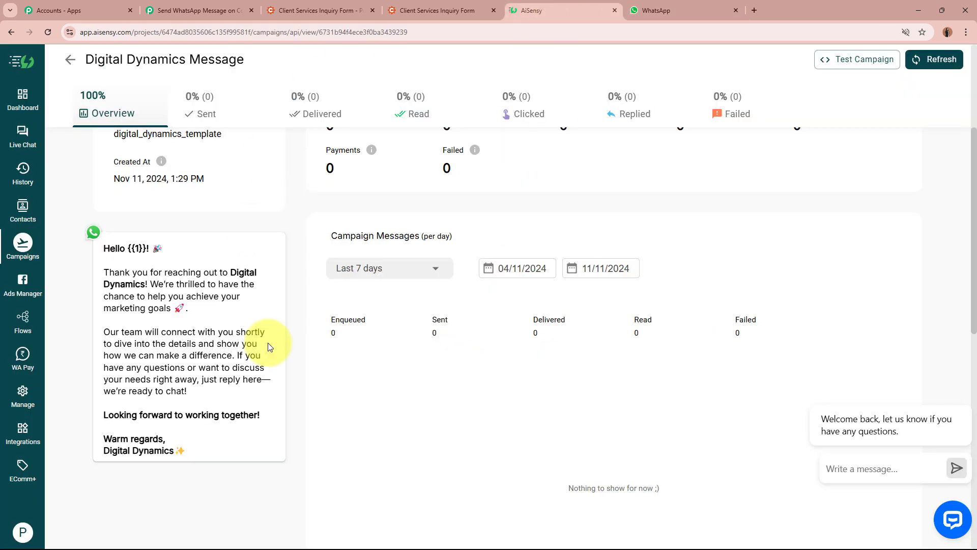
pyautogui.click(652, 12)
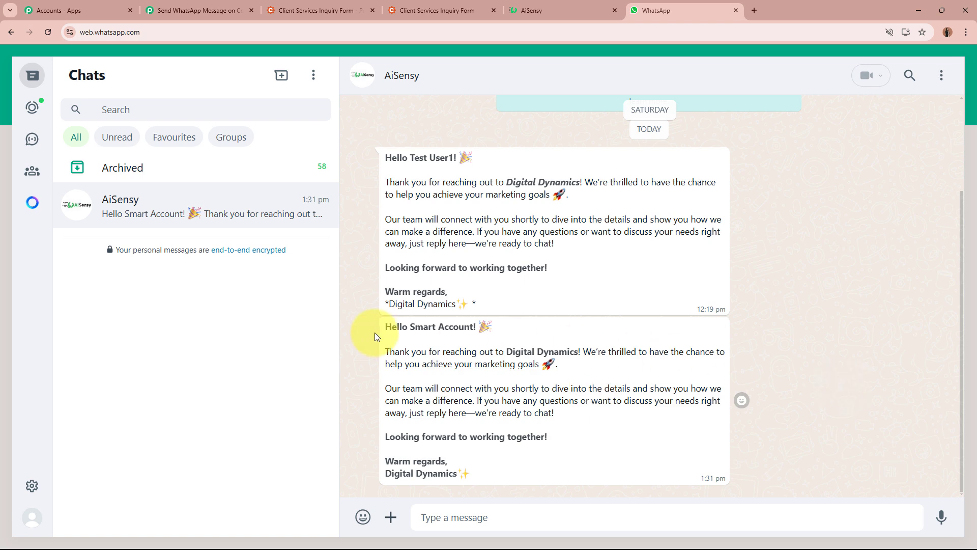
pyautogui.moveTo(381, 327); pyautogui.dragTo(525, 477)
pyautogui.click(525, 478)
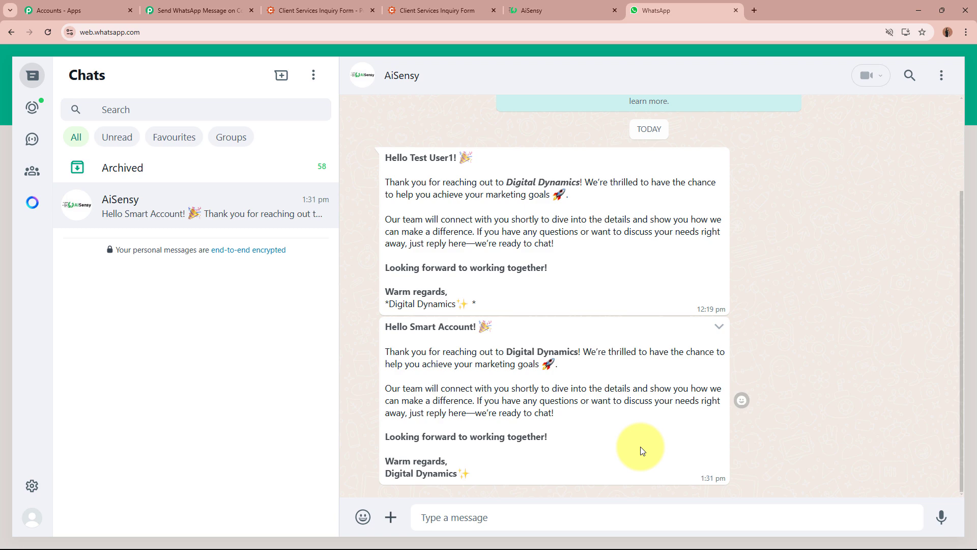
# Reload the live Client Services Inquiry Form so it is ready for a fresh submission
pyautogui.click(331, 6)
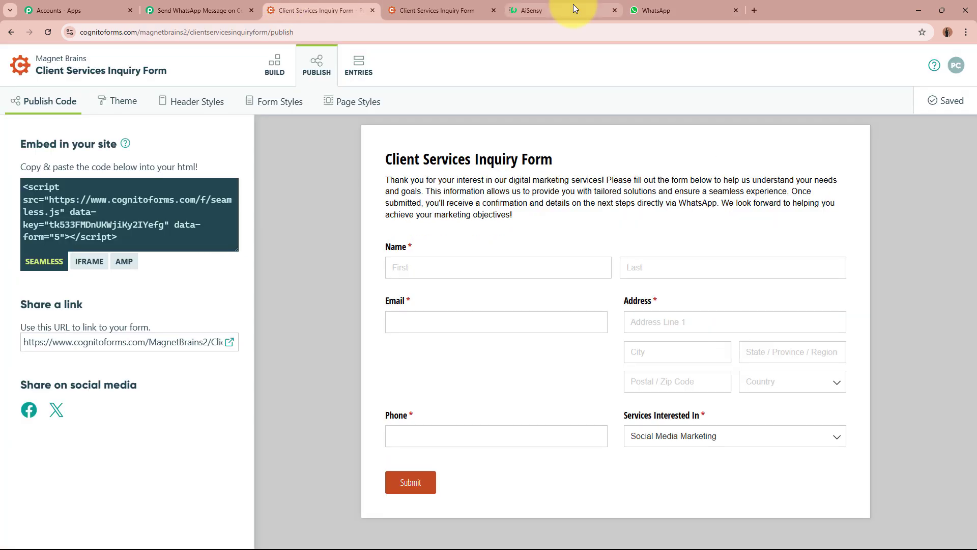
pyautogui.click(573, 6)
pyautogui.click(691, 6)
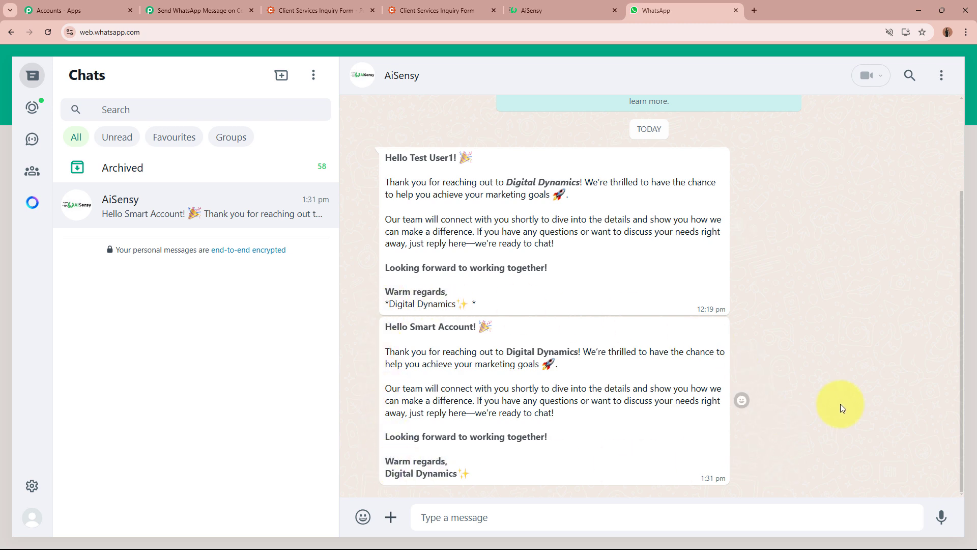
pyautogui.click(458, 10)
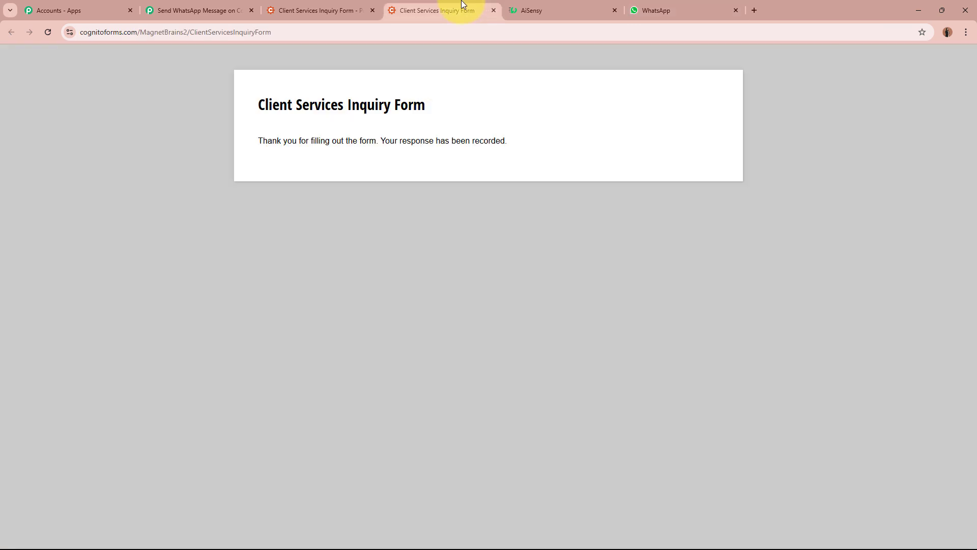
pyautogui.click(48, 32)
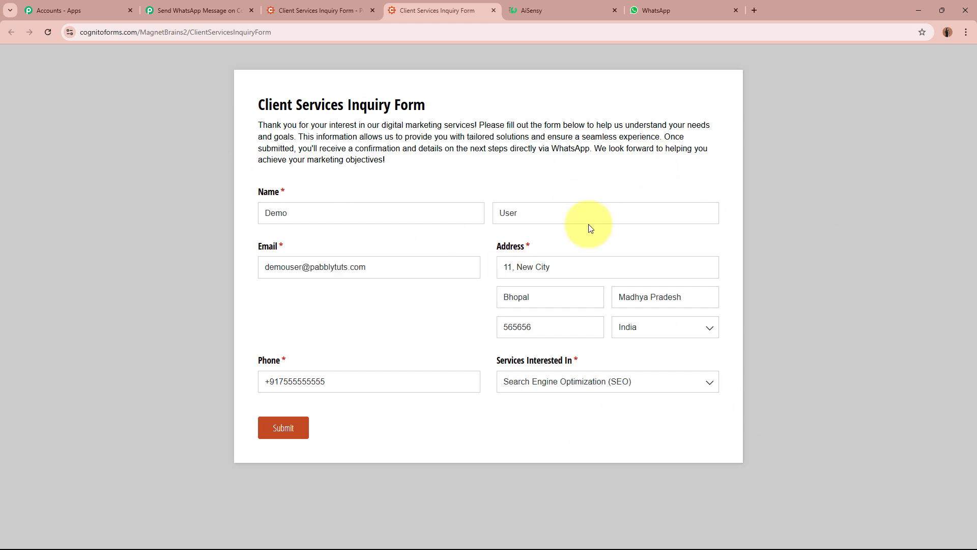
# Enter the name, email, address and phone, choose Search Engine Optimization (SEO), and submit
pyautogui.click(385, 207)
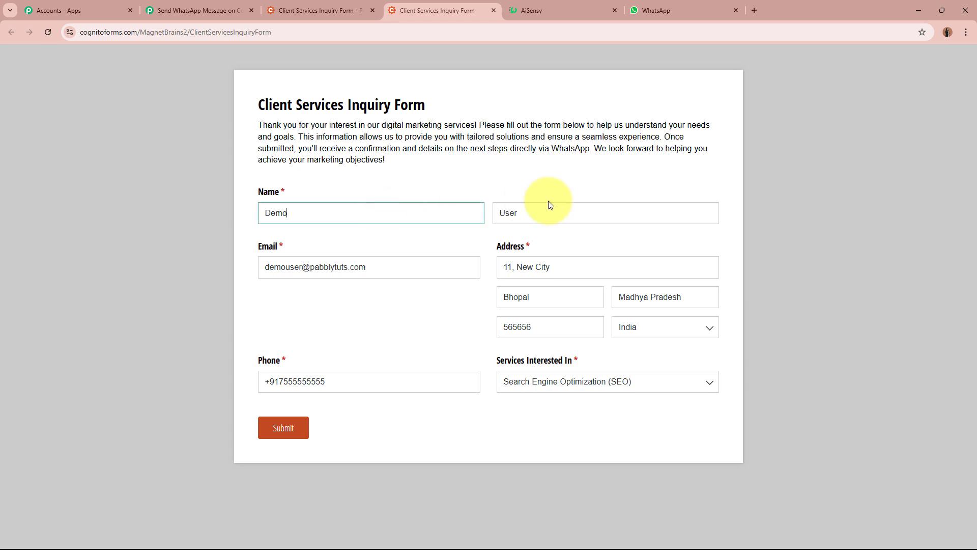
pyautogui.click(602, 203)
pyautogui.click(419, 261)
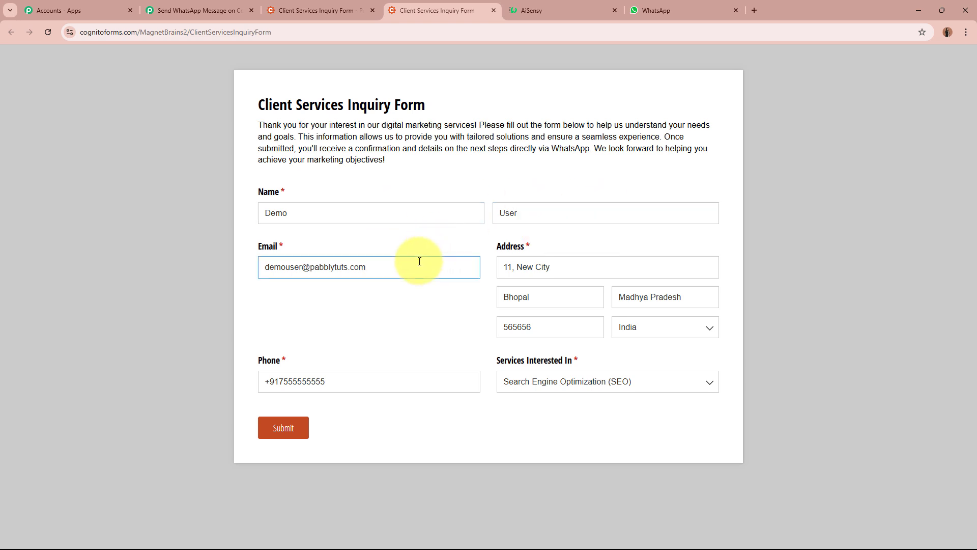
pyautogui.click(596, 267)
pyautogui.click(566, 296)
pyautogui.click(694, 298)
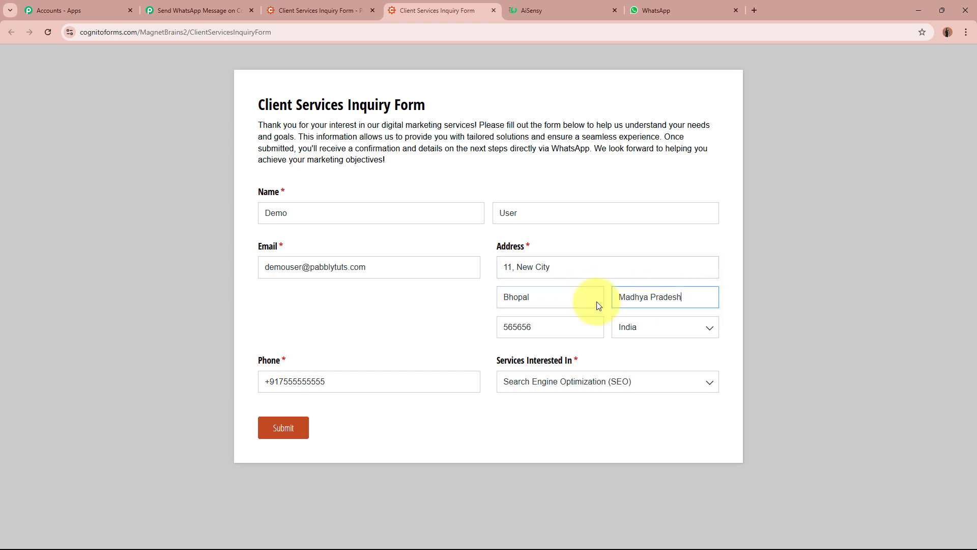
pyautogui.click(565, 327)
pyautogui.click(365, 378)
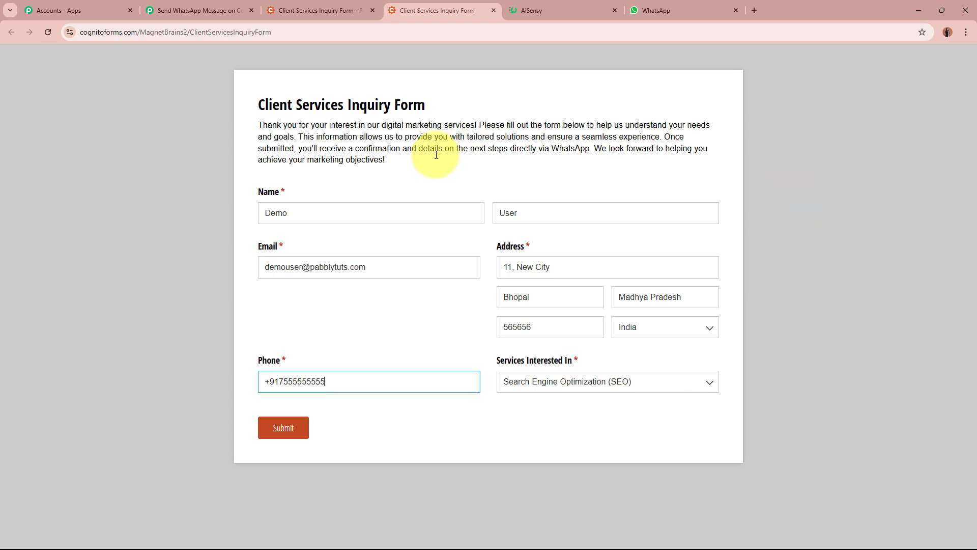
pyautogui.click(286, 431)
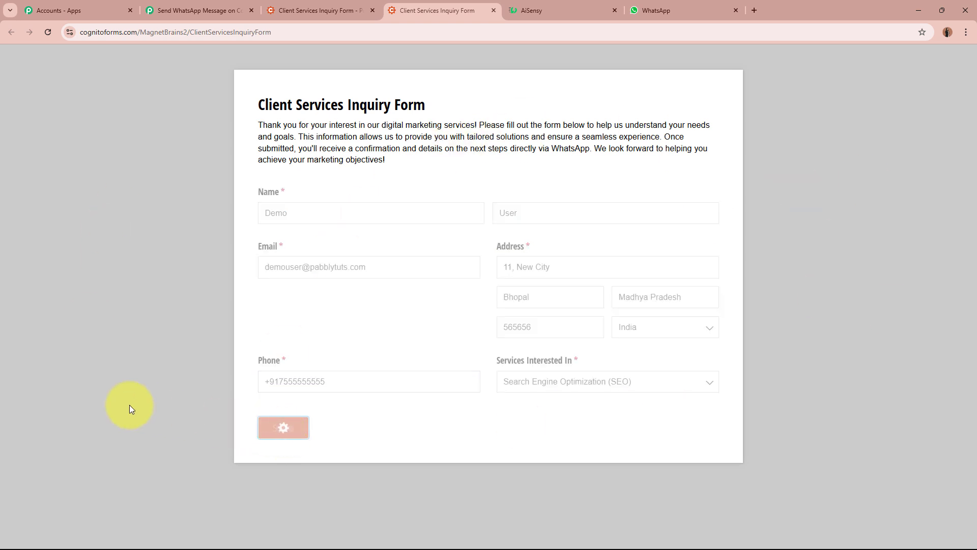
# Confirm the form recorded the response and the newest WhatsApp greeting uses the submitter's name
pyautogui.moveTo(256, 142); pyautogui.dragTo(432, 135)
pyautogui.click(331, 243)
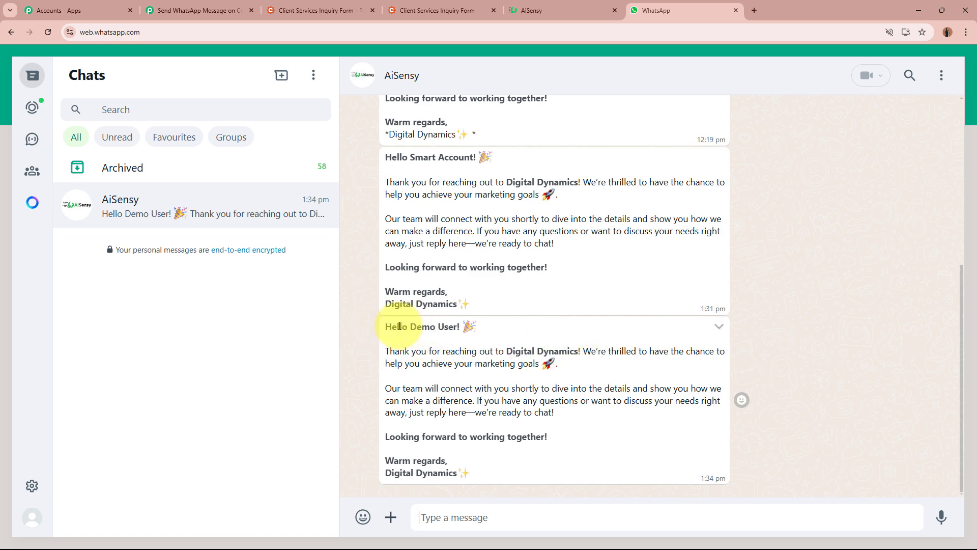
pyautogui.moveTo(410, 326); pyautogui.dragTo(457, 327)
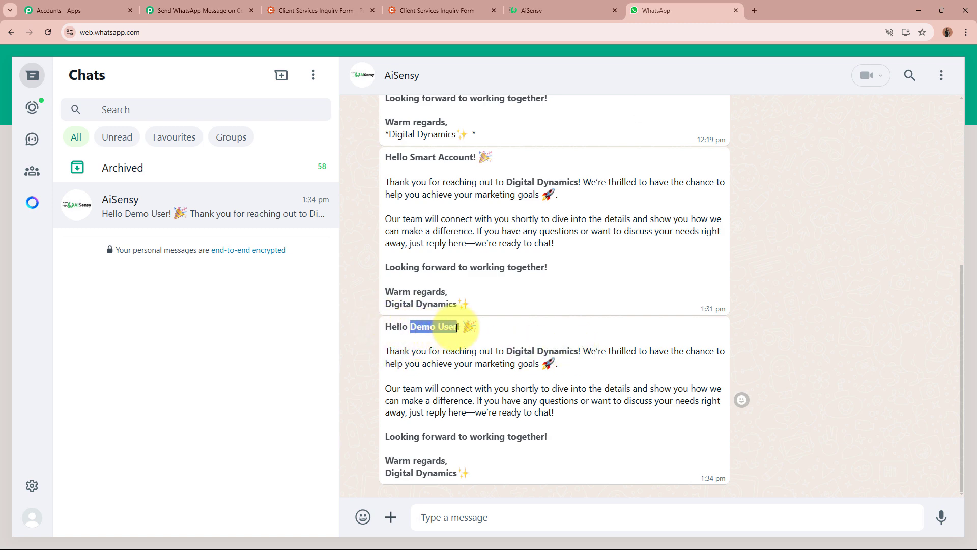
pyautogui.moveTo(385, 352); pyautogui.dragTo(493, 473)
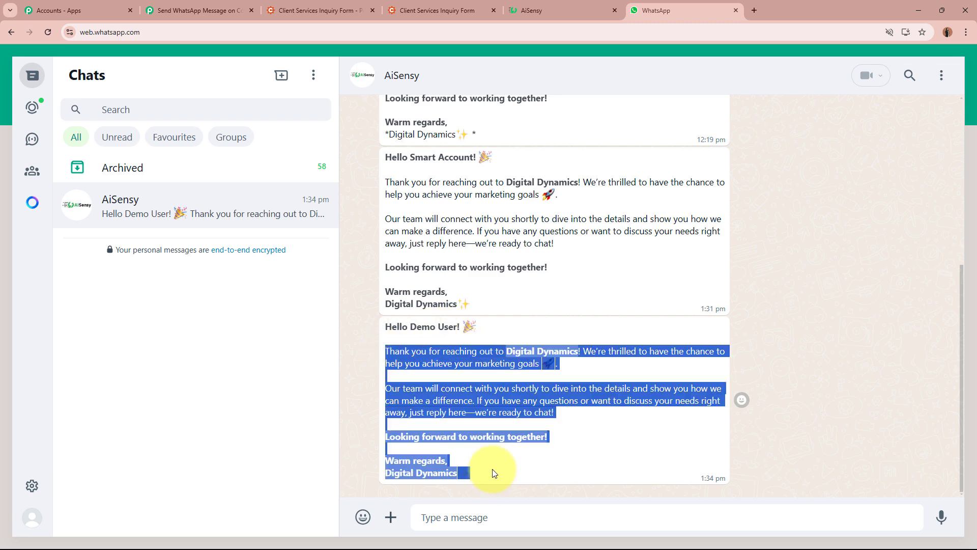
pyautogui.click(495, 446)
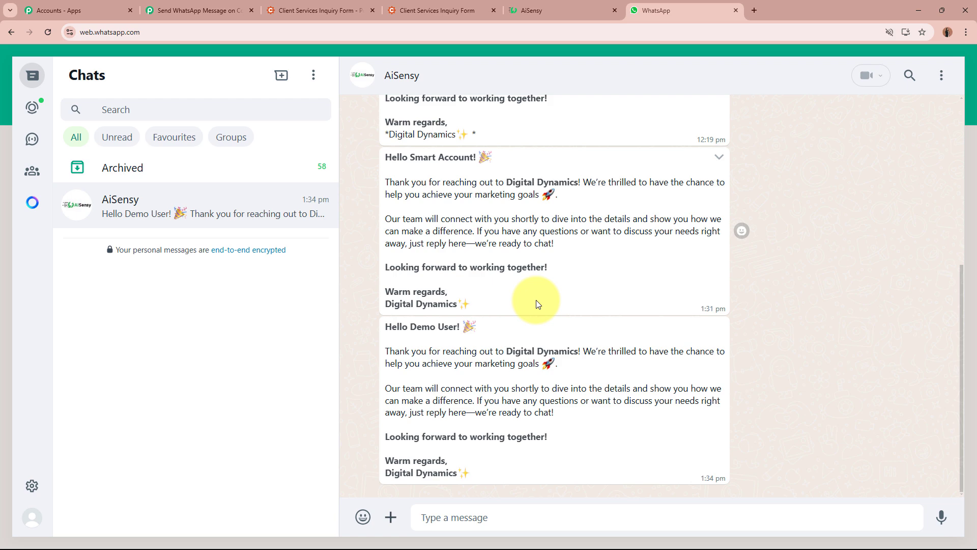
pyautogui.click(321, 9)
# Review the AiSensy, Cognito Forms and WhatsApp tabs, ending on the switched-on Pabbly workflow
pyautogui.click(537, 7)
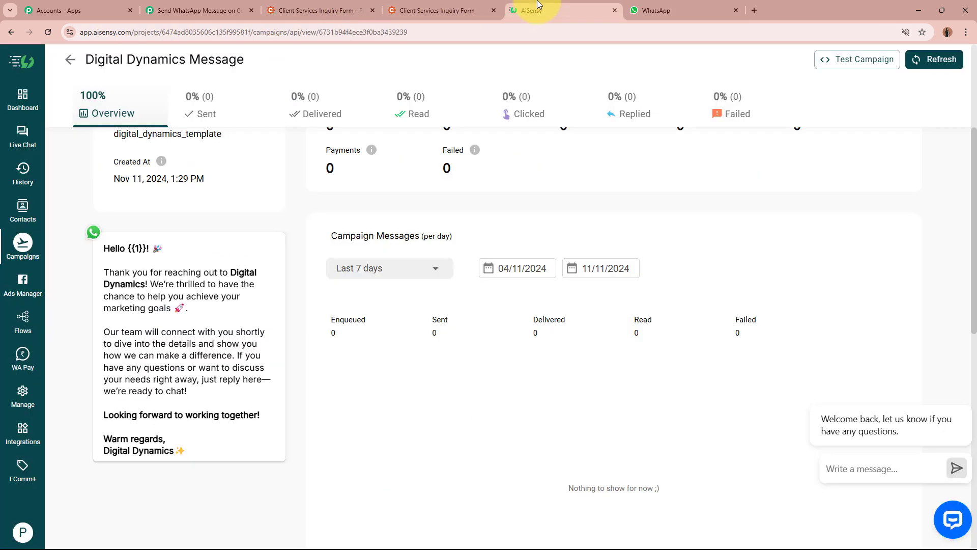
pyautogui.click(196, 10)
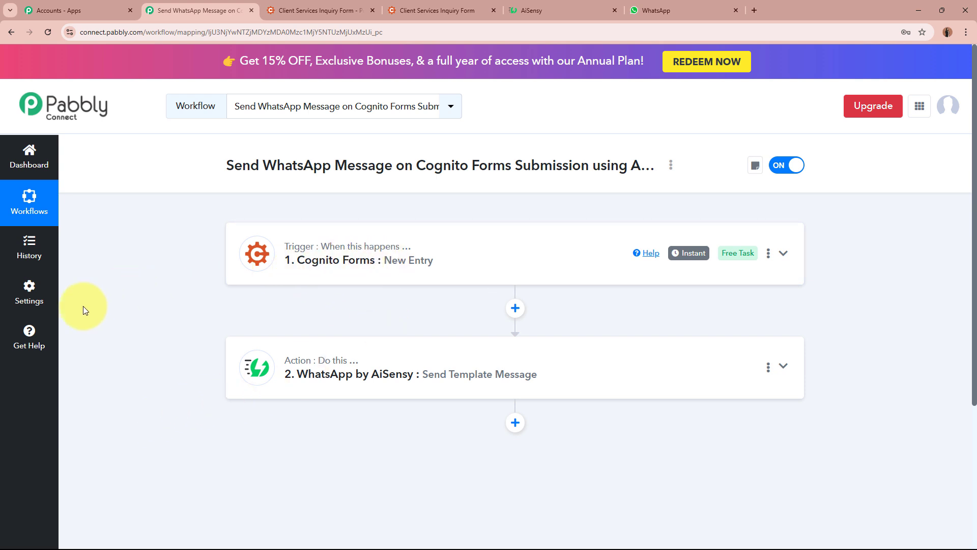
pyautogui.click(316, 10)
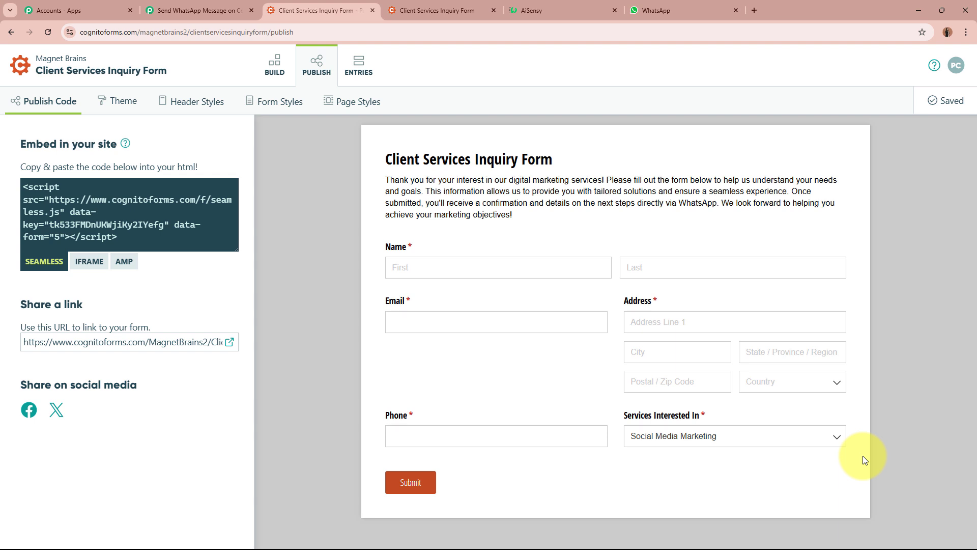
pyautogui.click(682, 9)
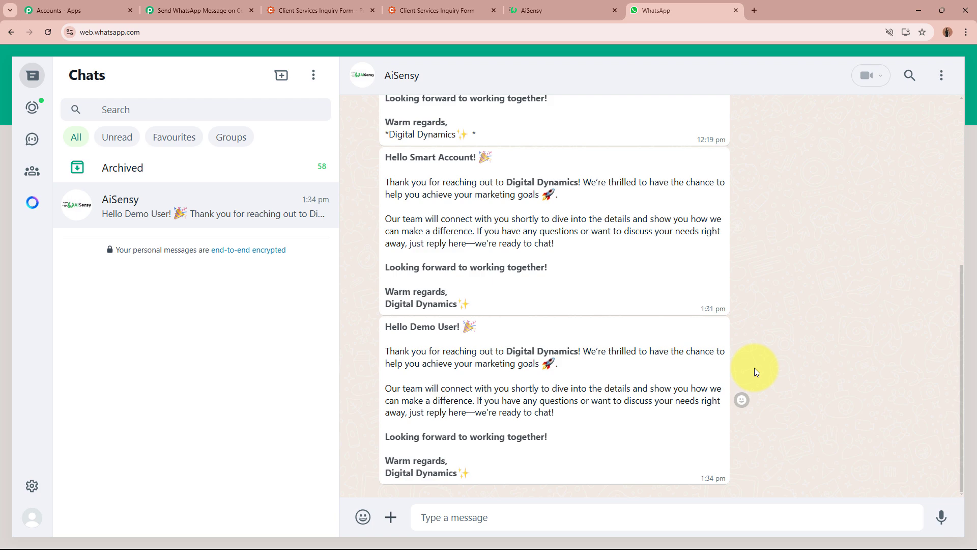
pyautogui.click(198, 10)
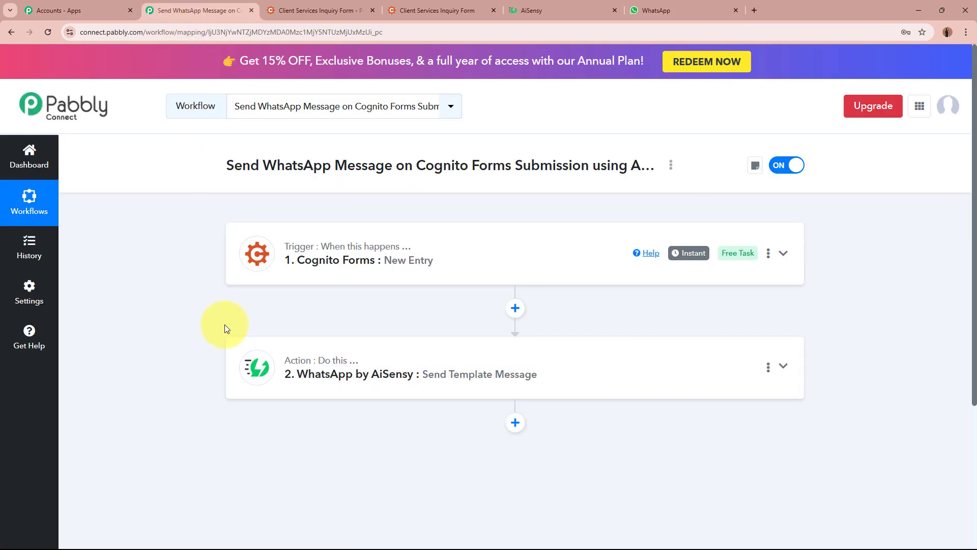